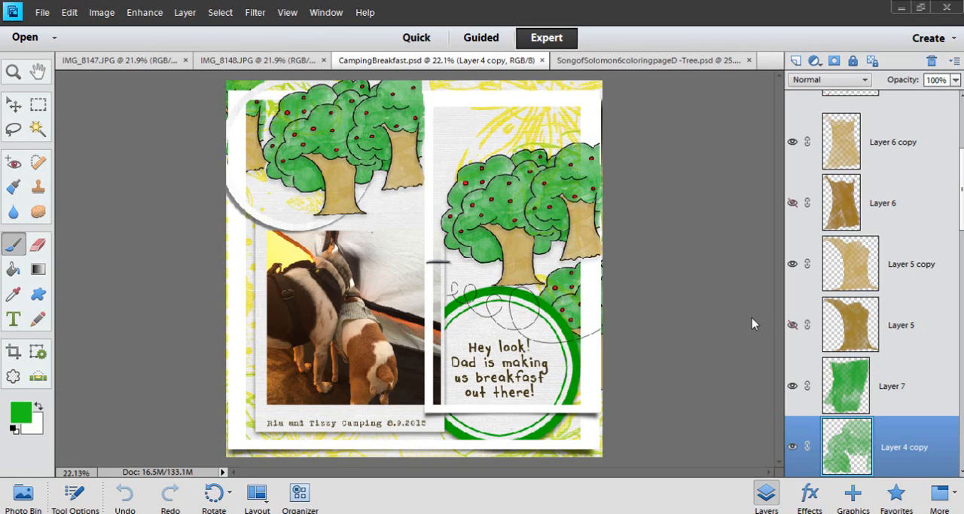
# Bring up the IMG_8147.JPG photo and examine the stack of Secret Garden coloring books up close
pyautogui.click(143, 63)
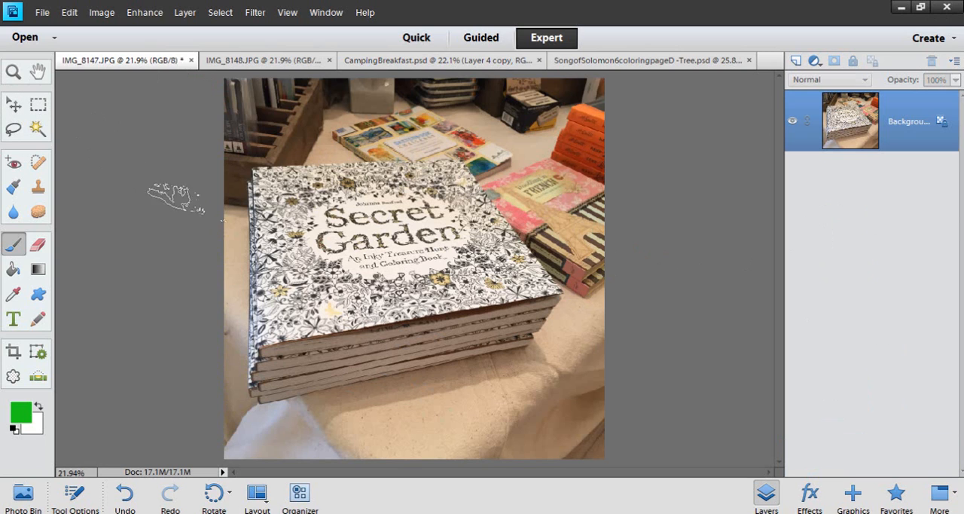
pyautogui.scroll(1, 471, 256)
pyautogui.scroll(1, 602, 238)
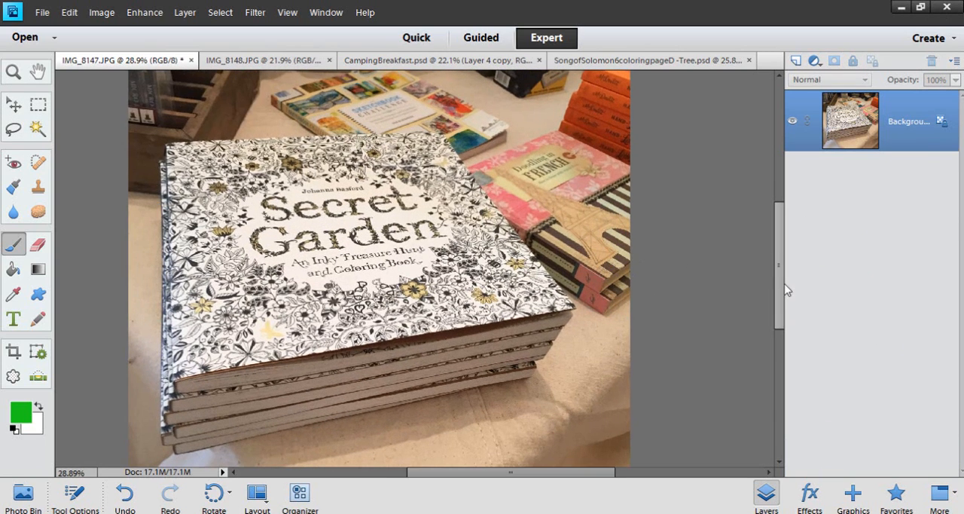
pyautogui.scroll(2, 641, 276)
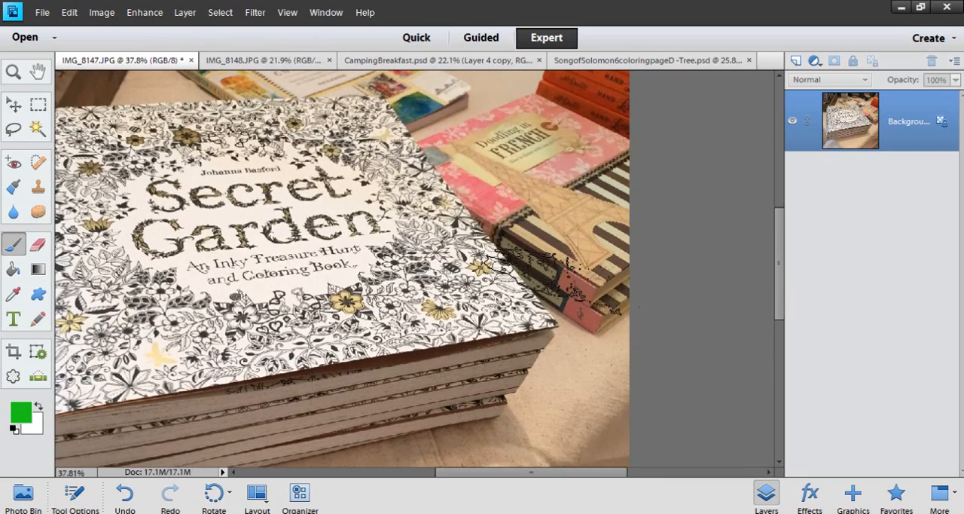
pyautogui.scroll(1, 553, 279)
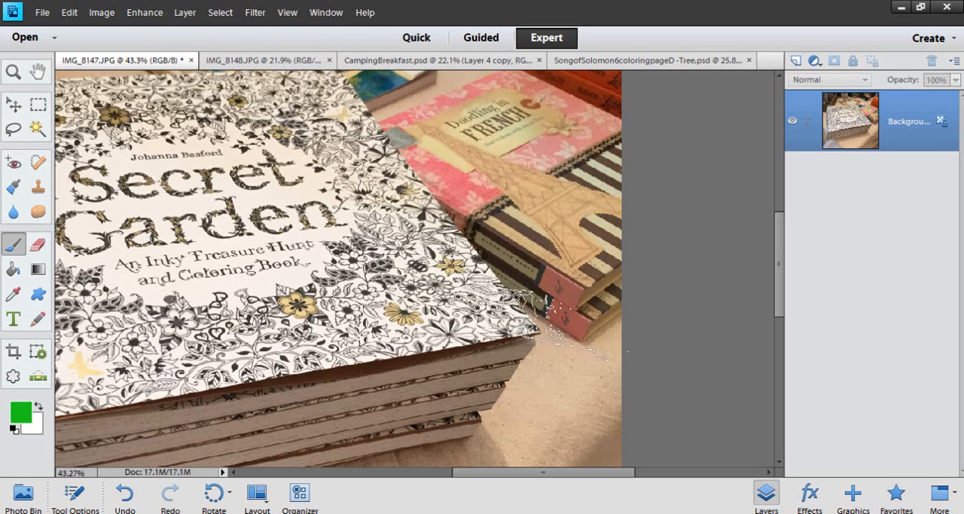
pyautogui.scroll(2, 527, 324)
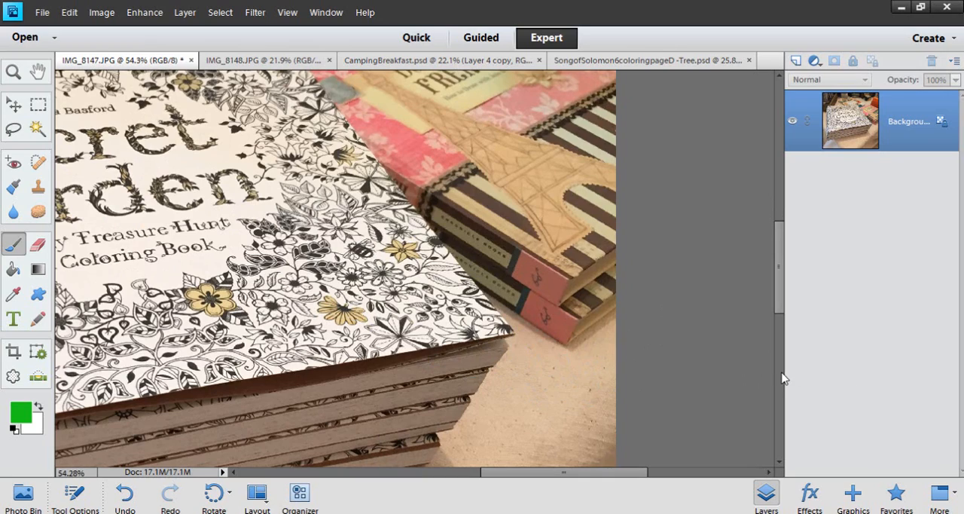
pyautogui.scroll(2, 776, 378)
pyautogui.scroll(4, 637, 389)
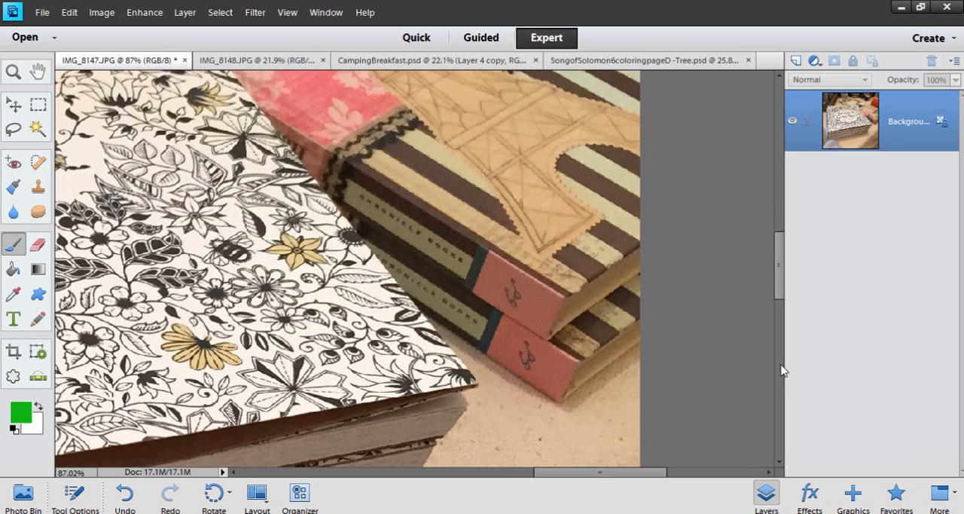
pyautogui.scroll(-6, 759, 361)
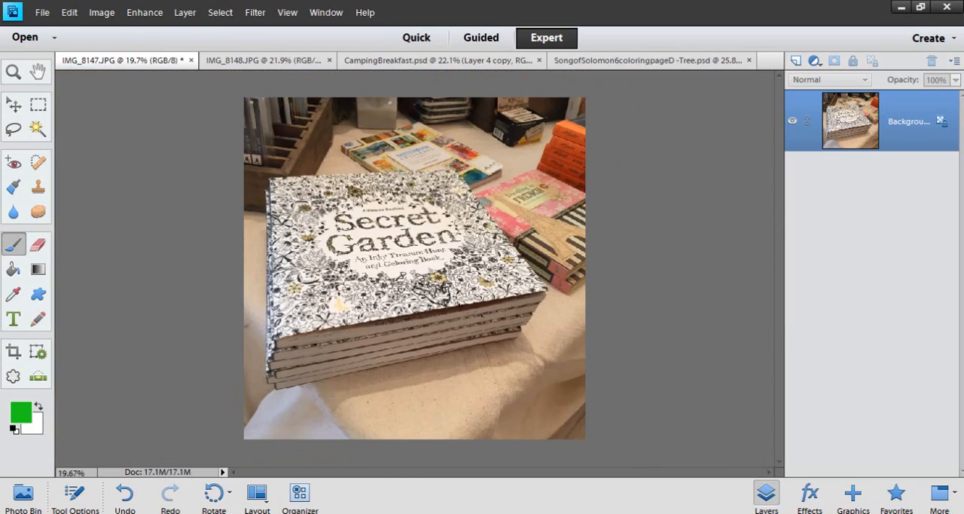
pyautogui.scroll(1, 456, 290)
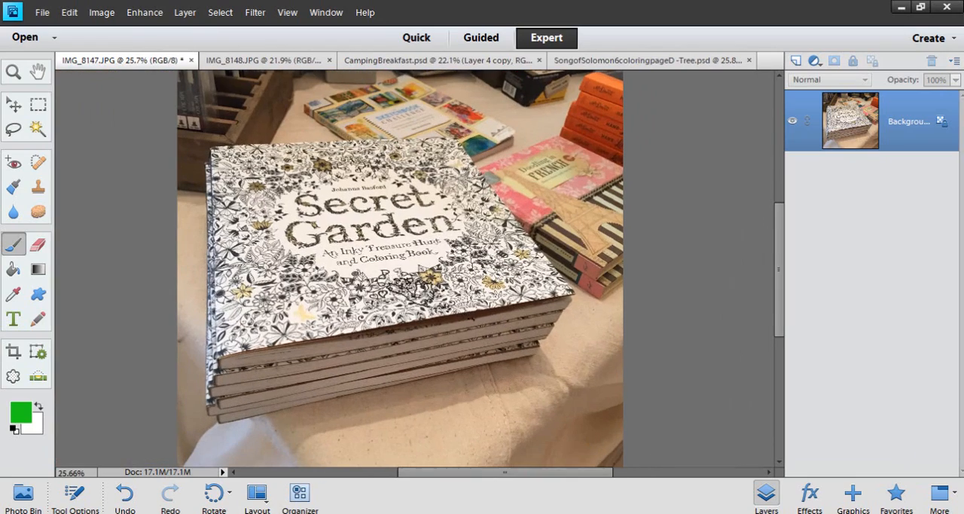
# Close the IMG_8147.JPG photo without saving its changes
pyautogui.click(190, 62)
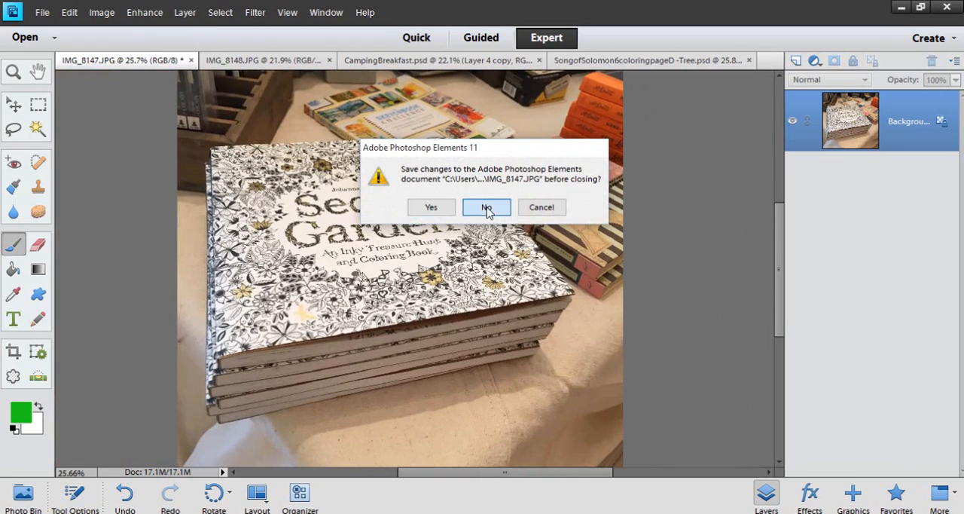
pyautogui.click(487, 208)
pyautogui.click(184, 61)
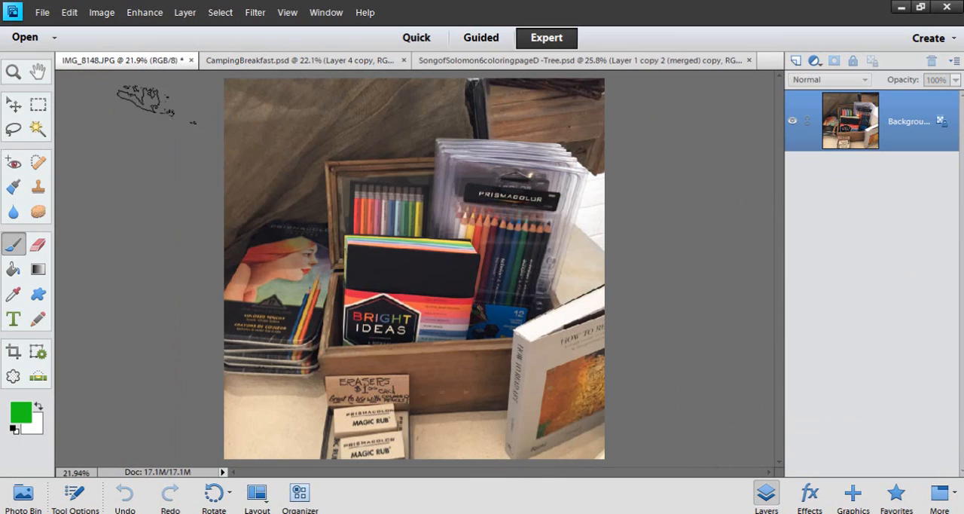
# Examine the colored pencils, journals and erasers in the IMG_8148.JPG photo at different zoom levels
pyautogui.scroll(3, 610, 277)
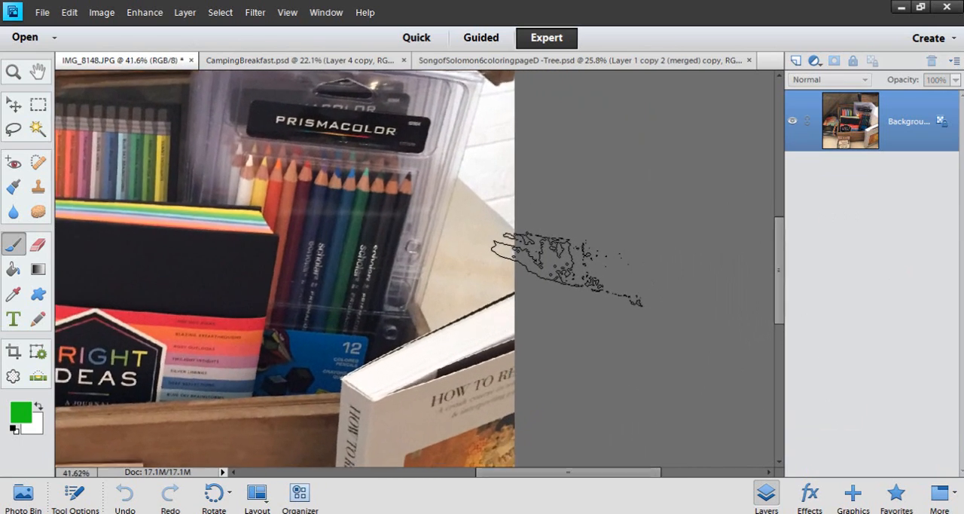
pyautogui.scroll(2, 674, 273)
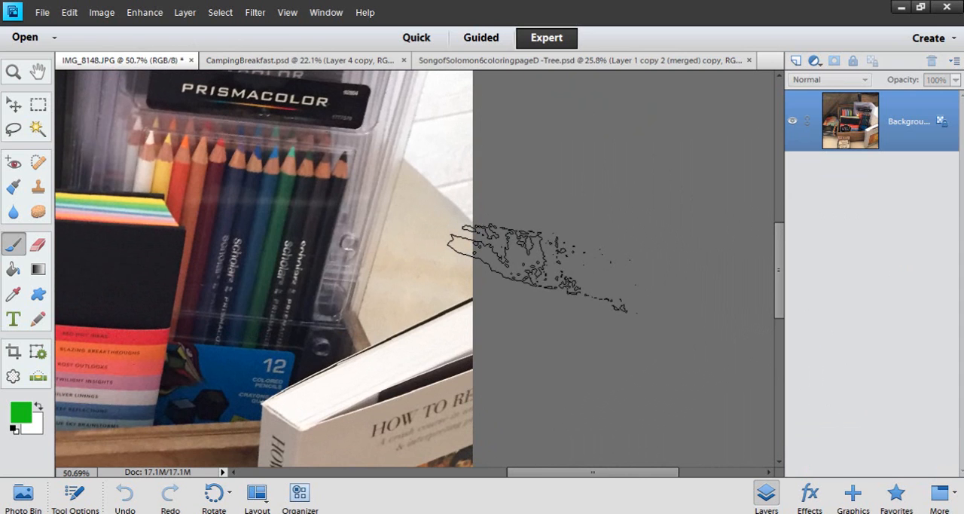
pyautogui.scroll(-3, 538, 267)
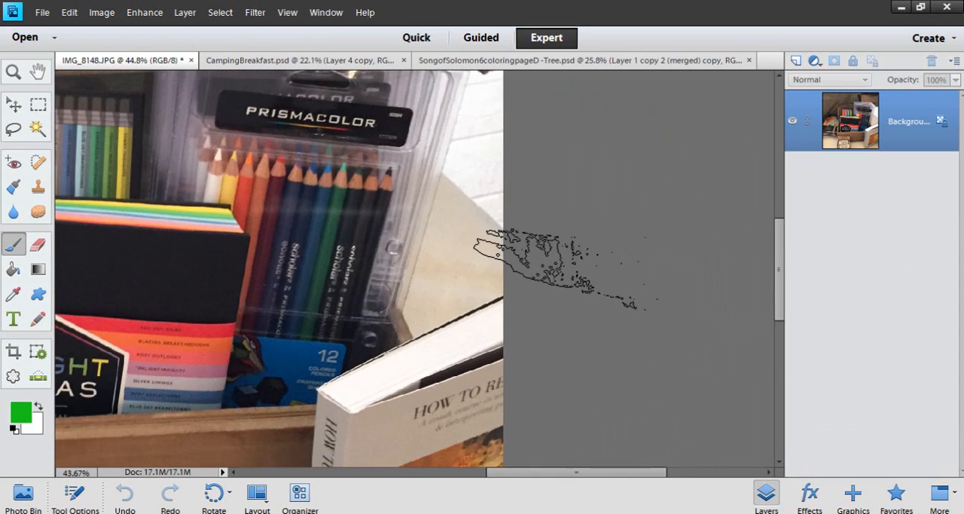
pyautogui.scroll(-4, 583, 269)
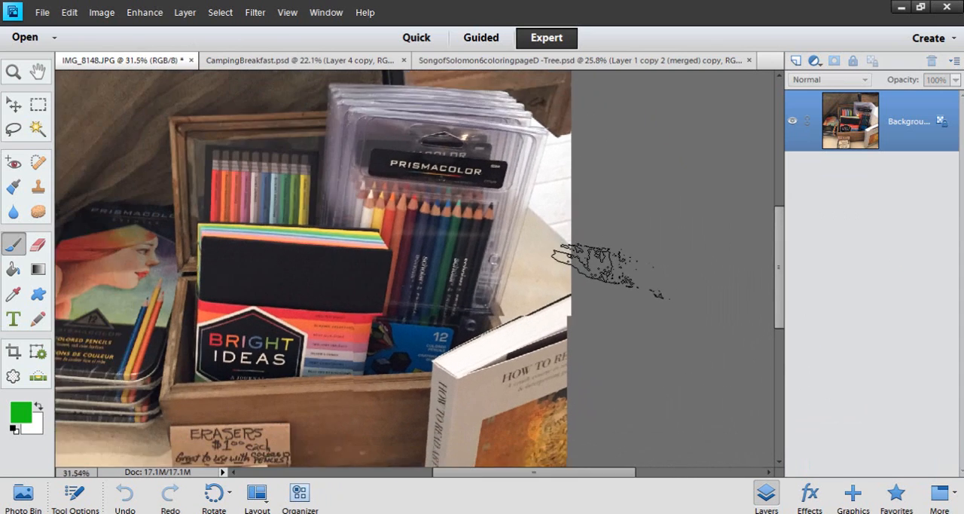
pyautogui.scroll(3, 185, 290)
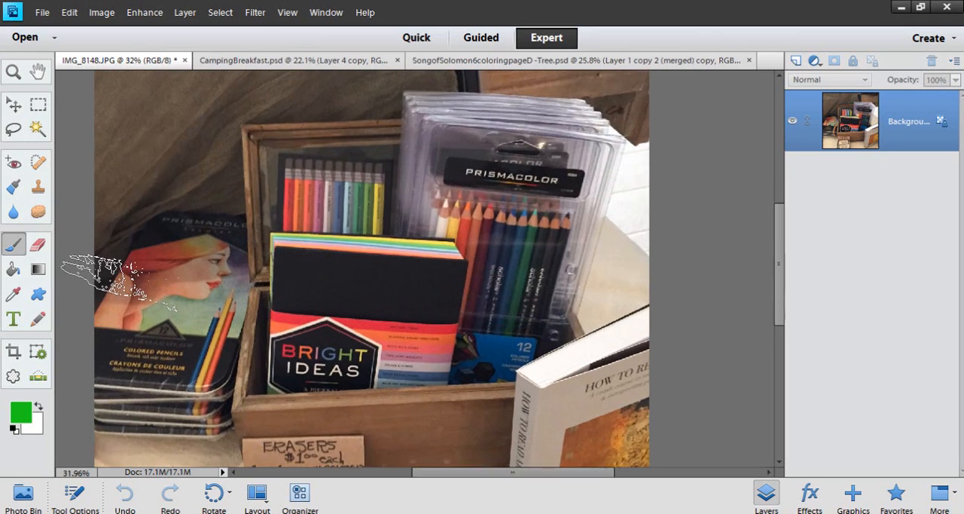
pyautogui.scroll(-2, 38, 275)
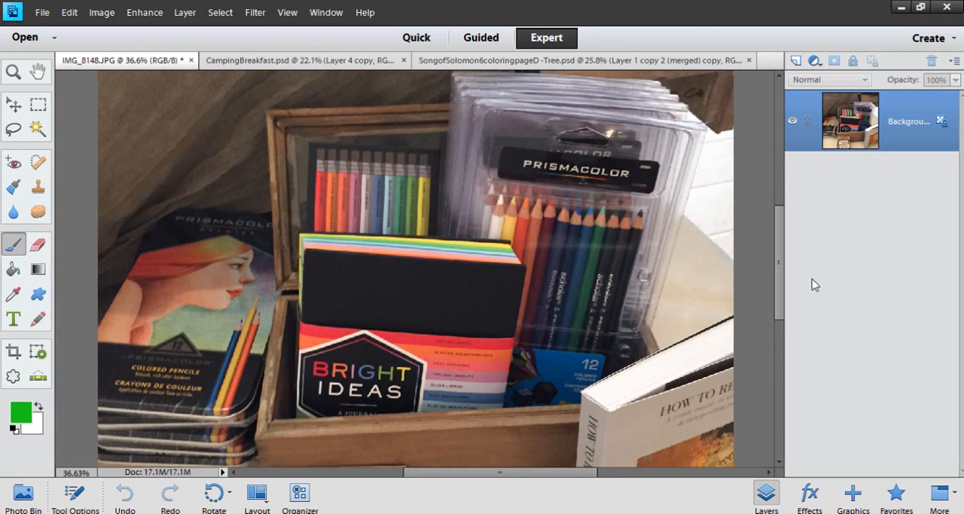
pyautogui.moveTo(781, 272); pyautogui.dragTo(776, 342)
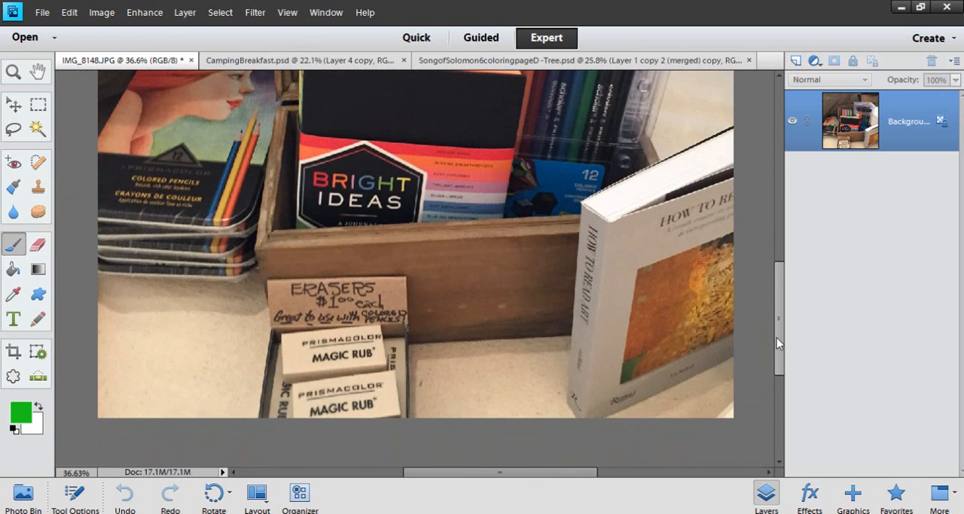
pyautogui.moveTo(777, 343); pyautogui.dragTo(776, 272)
pyautogui.scroll(-4, 625, 301)
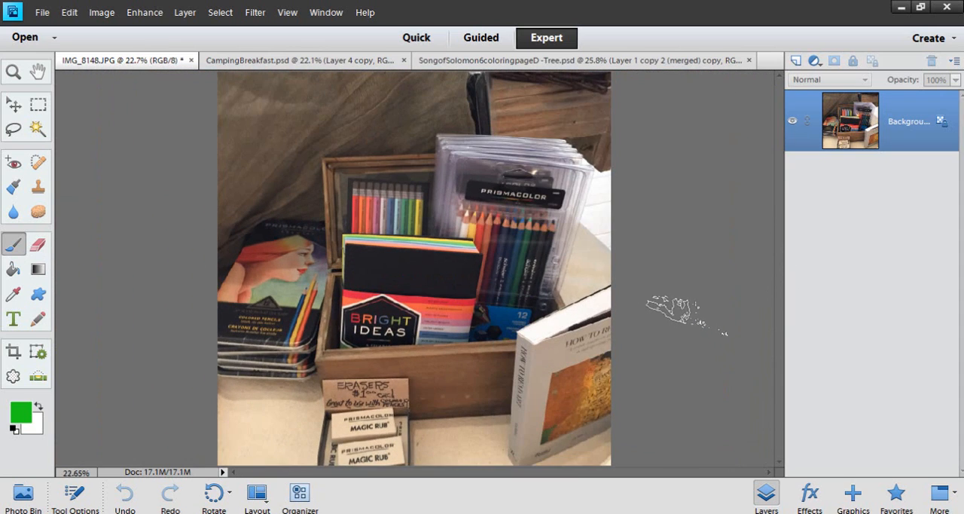
pyautogui.scroll(2, 663, 301)
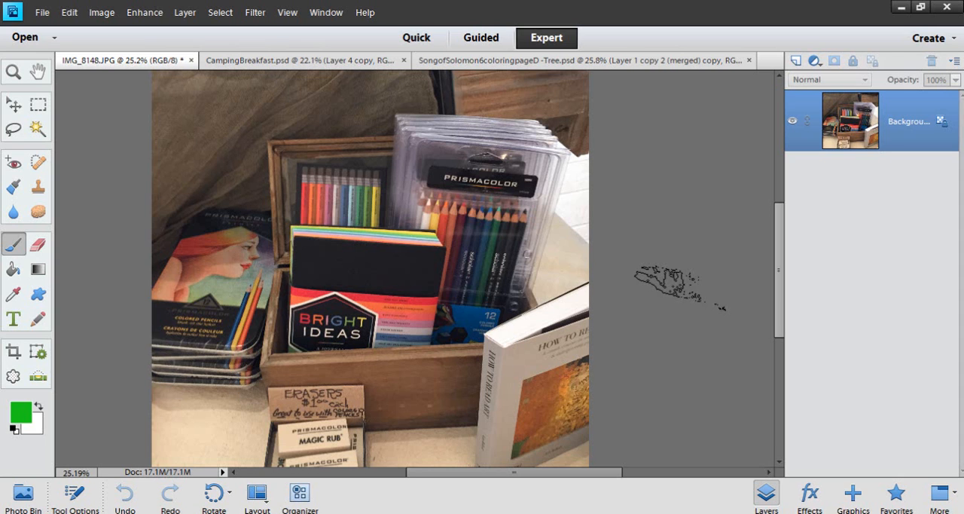
# Switch to the Doodle Through The Bible blog in the browser and open the Psalm 37:4 Coloring Page PDF in a new tab
pyautogui.click(901, 7)
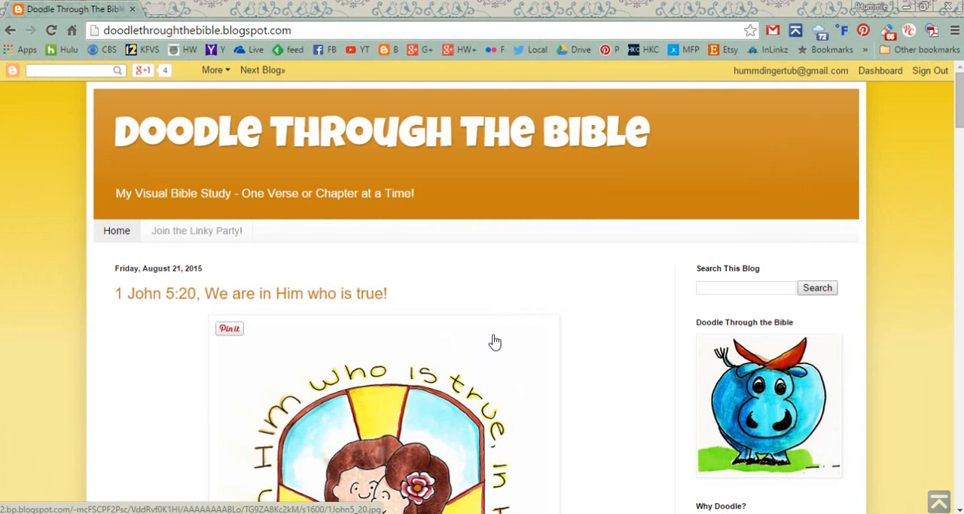
pyautogui.scroll(-1, 494, 342)
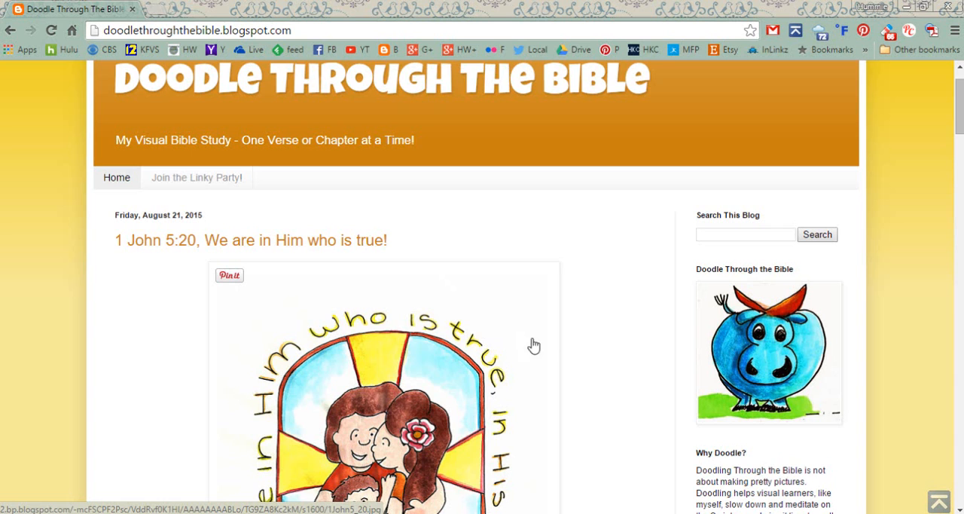
pyautogui.scroll(-3, 531, 344)
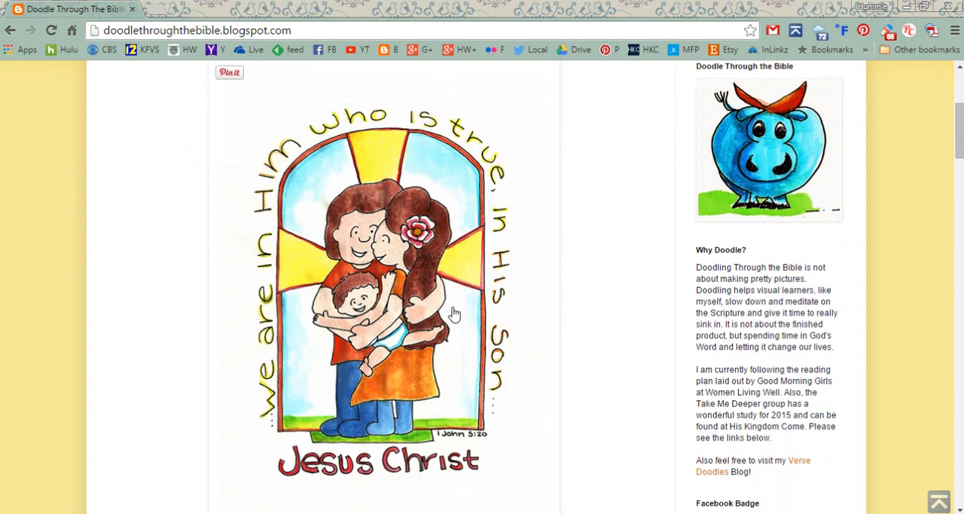
pyautogui.scroll(-12, 452, 314)
pyautogui.scroll(-2, 502, 357)
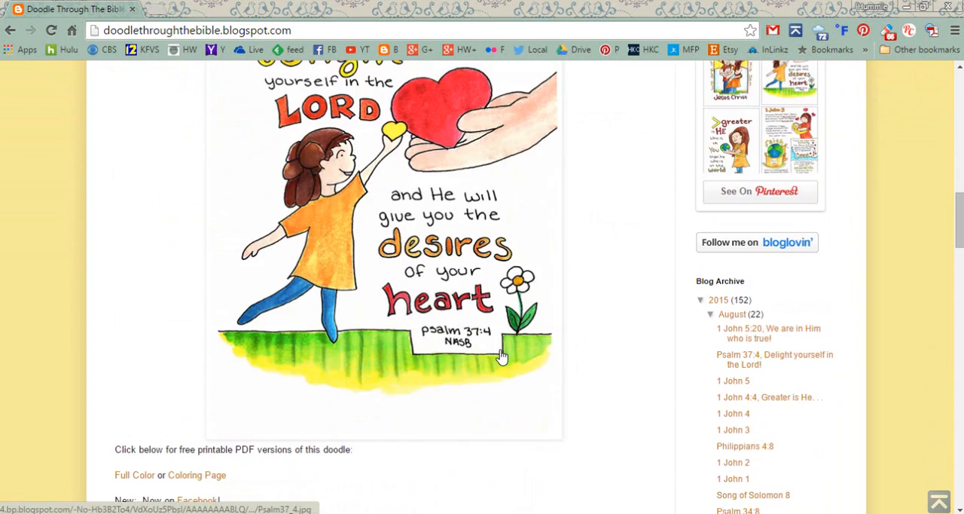
pyautogui.scroll(-3, 502, 357)
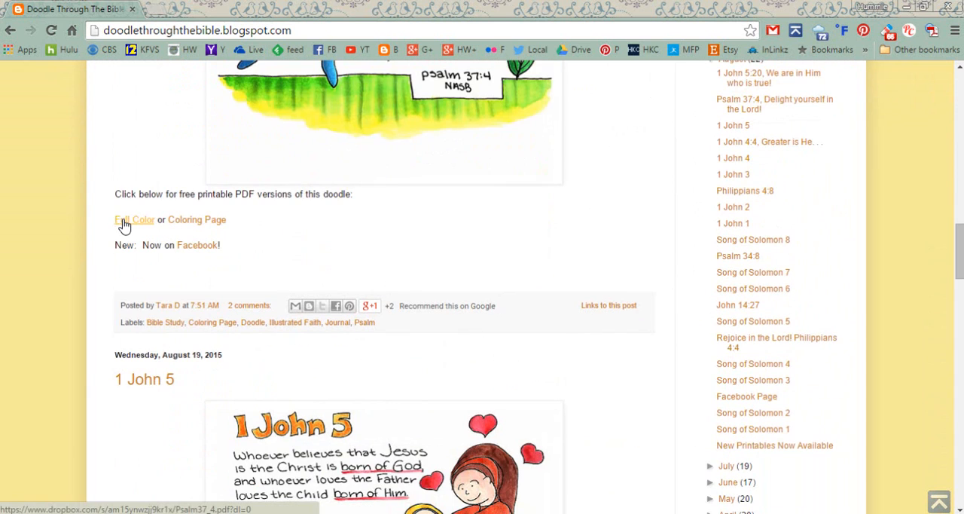
pyautogui.rightClick(201, 228)
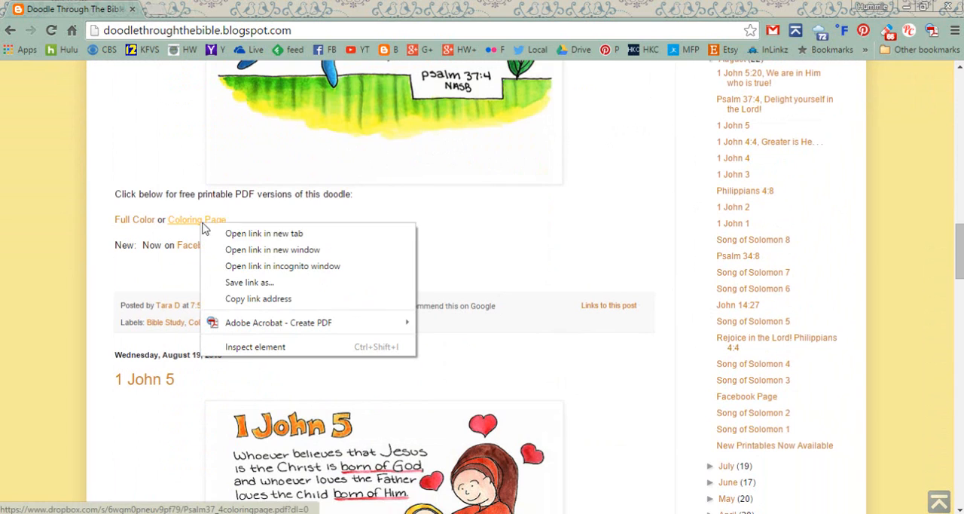
pyautogui.click(202, 232)
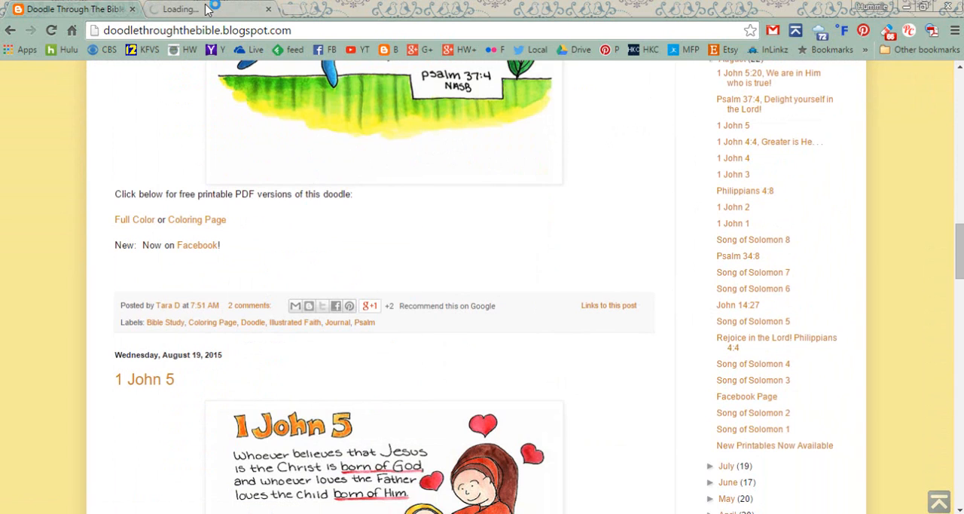
pyautogui.click(208, 9)
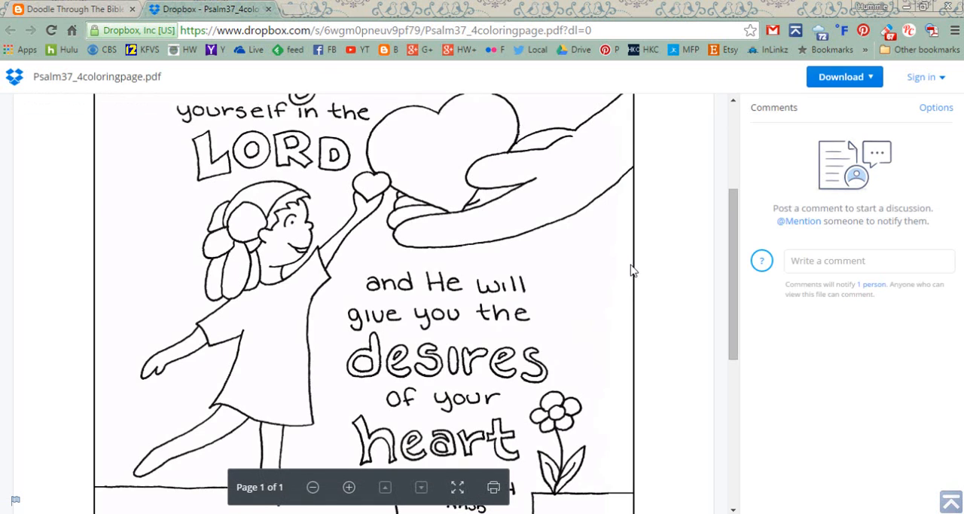
# Look over the Psalm 37:4 coloring page in the Dropbox preview
pyautogui.rightClick(466, 291)
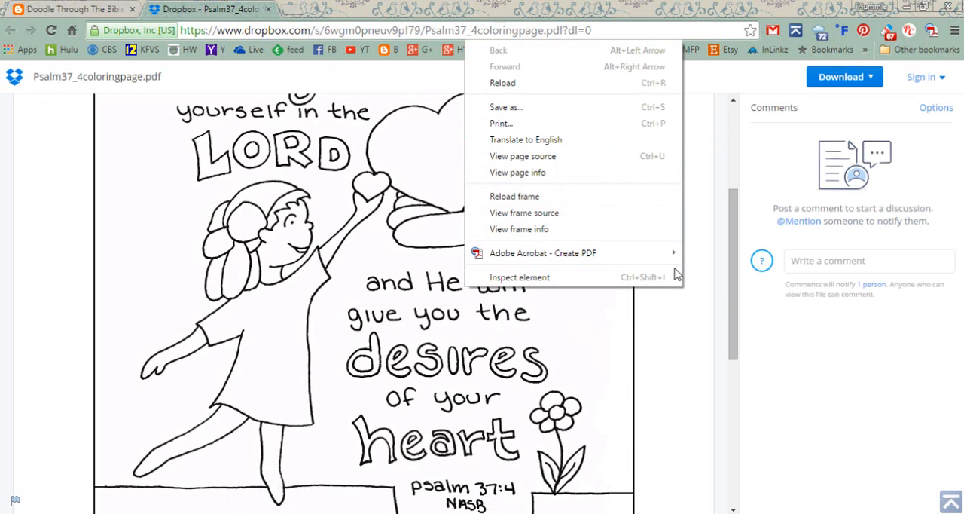
pyautogui.click(734, 293)
pyautogui.moveTo(733, 294)
pyautogui.mouseDown()
pyautogui.moveTo(738, 351)
pyautogui.moveTo(720, 218)
pyautogui.moveTo(736, 277)
pyautogui.moveTo(736, 339)
pyautogui.moveTo(730, 281)
pyautogui.mouseUp()
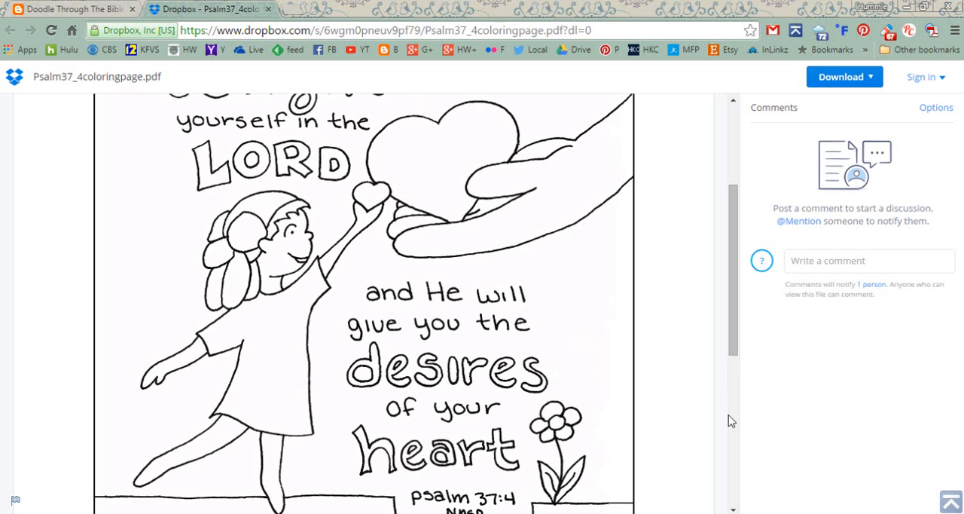
# Close the coloring page preview and look through the 1 John doodles further down the blog
pyautogui.click(267, 9)
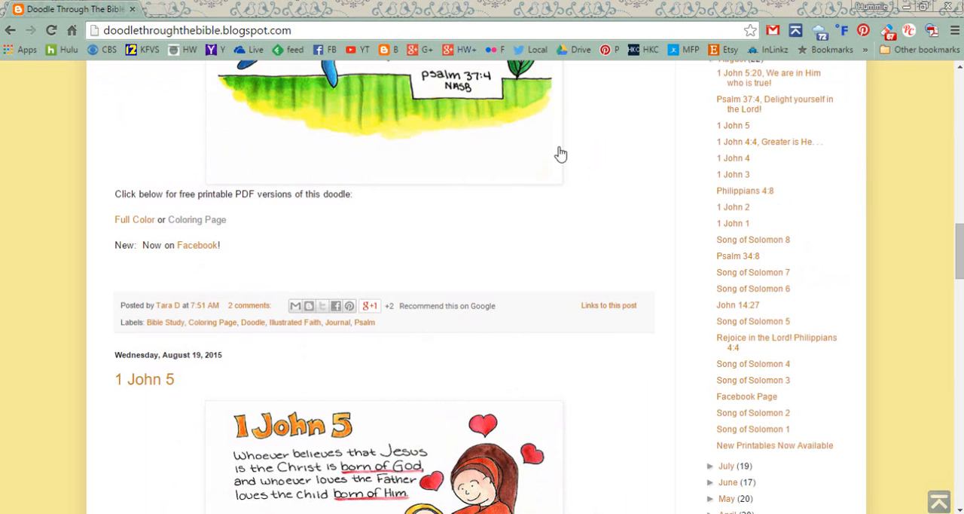
pyautogui.scroll(-5, 568, 275)
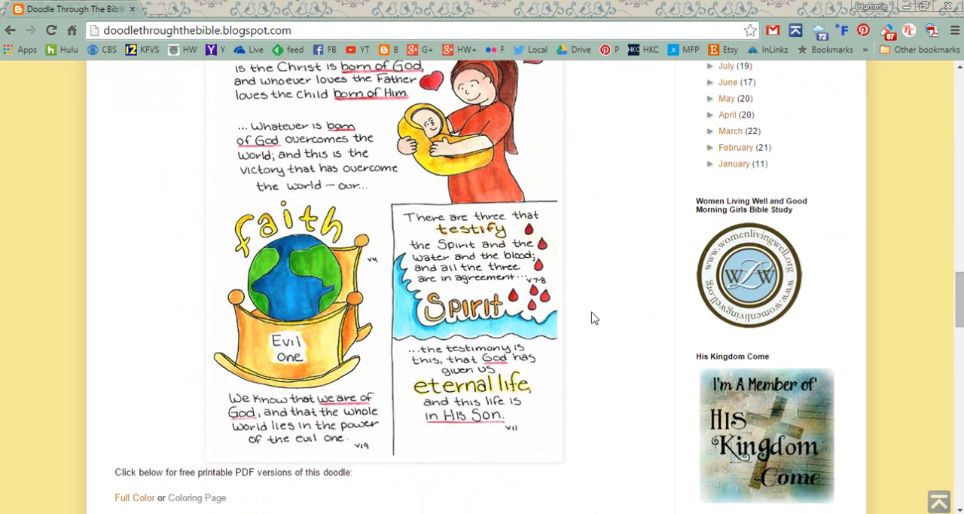
pyautogui.scroll(-7, 592, 317)
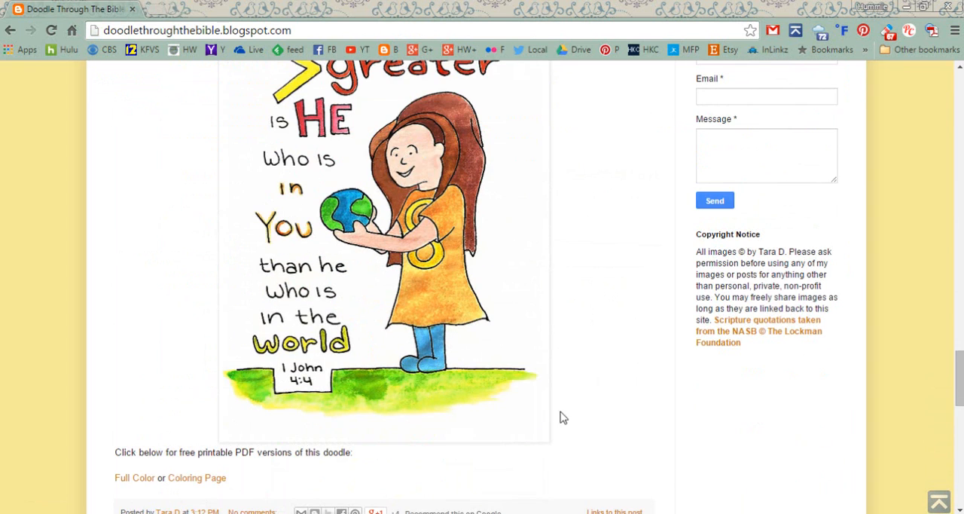
# Switch back to Photoshop Elements, close the IMG_8148.JPG photo and activate the Move tool for the CampingBreakfast.psd layout
pyautogui.click(508, 513)
pyautogui.moveTo(456, 311); pyautogui.dragTo(660, 289)
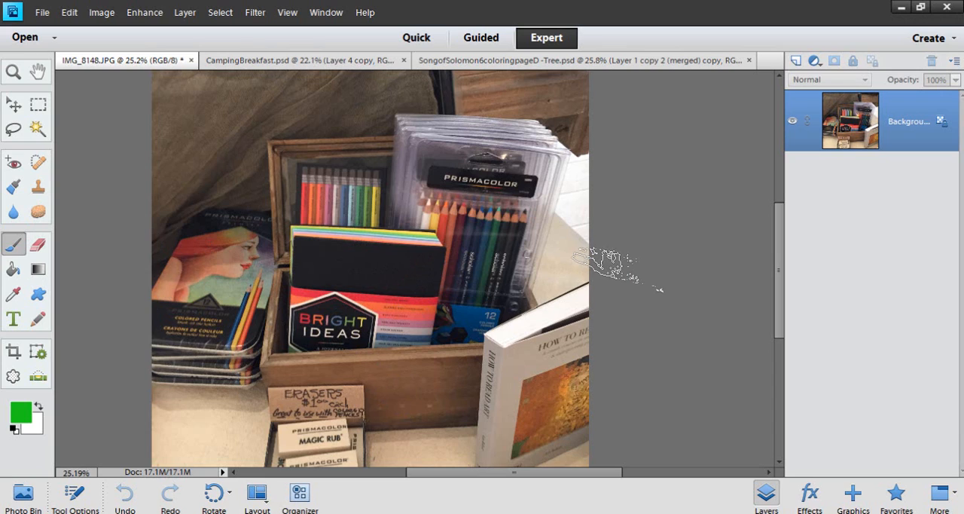
pyautogui.click(191, 60)
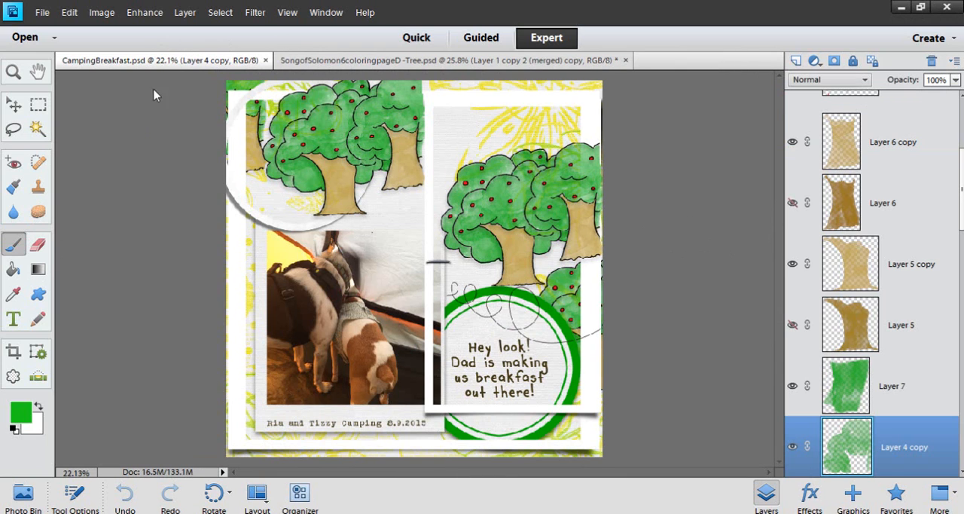
pyautogui.click(14, 104)
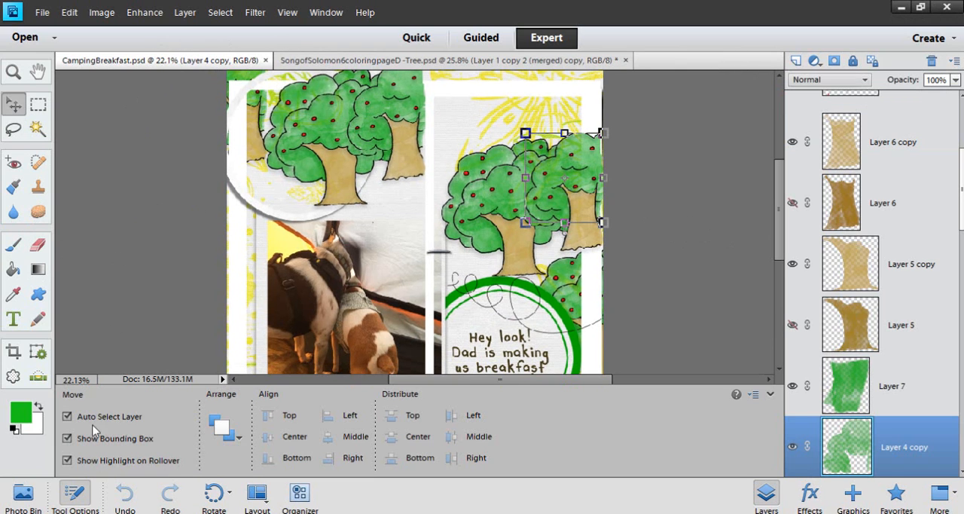
# Hide the tool options and bring the SongofSolomon6coloringpageD PDF from the Coloring Book folder into Photoshop Elements
pyautogui.click(75, 494)
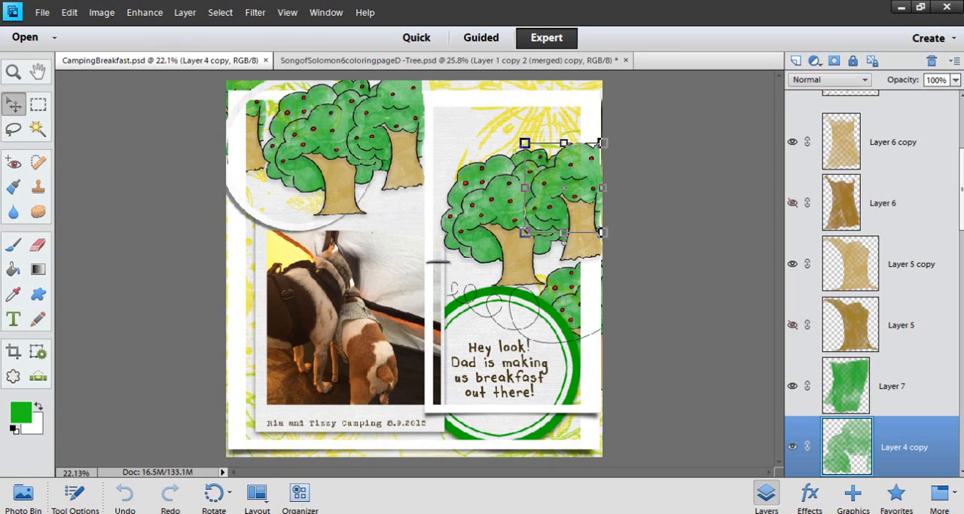
pyautogui.moveTo(343, 513)
pyautogui.click(315, 482)
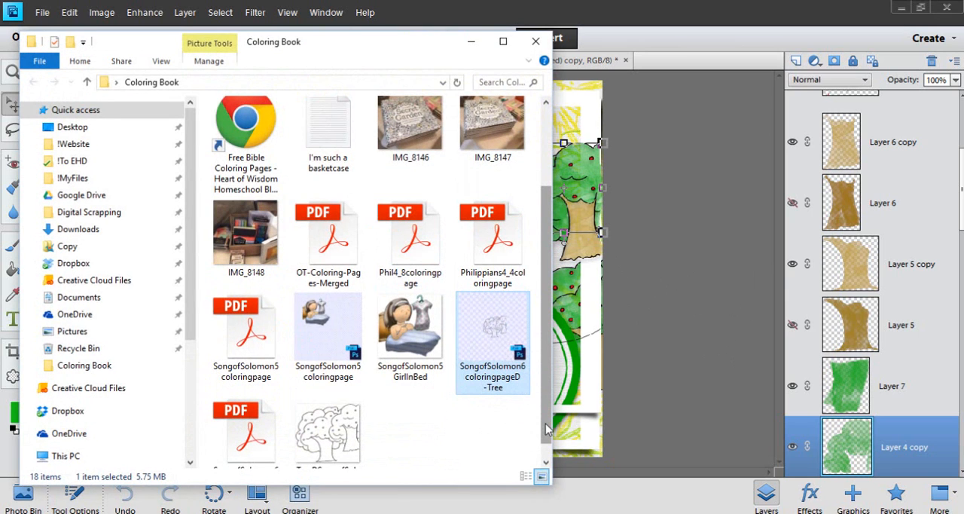
pyautogui.scroll(-1, 548, 429)
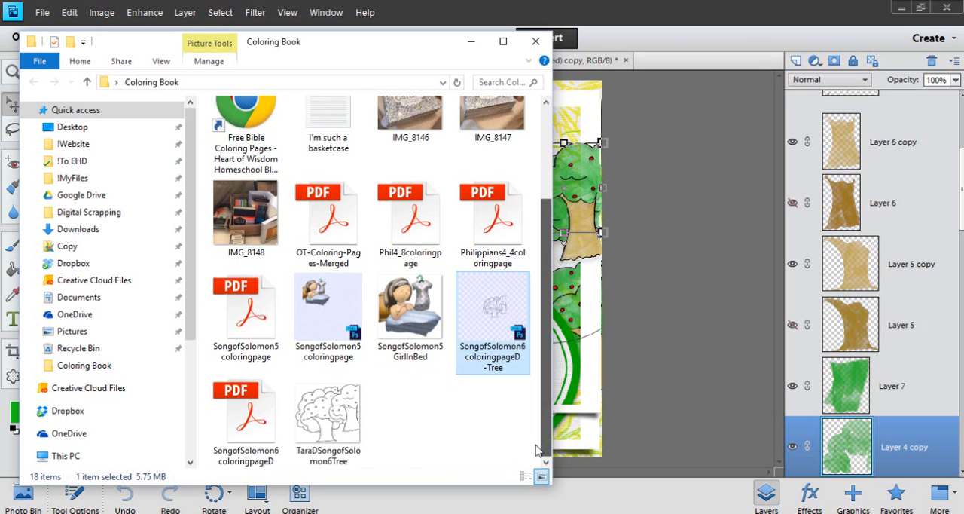
pyautogui.click(251, 427)
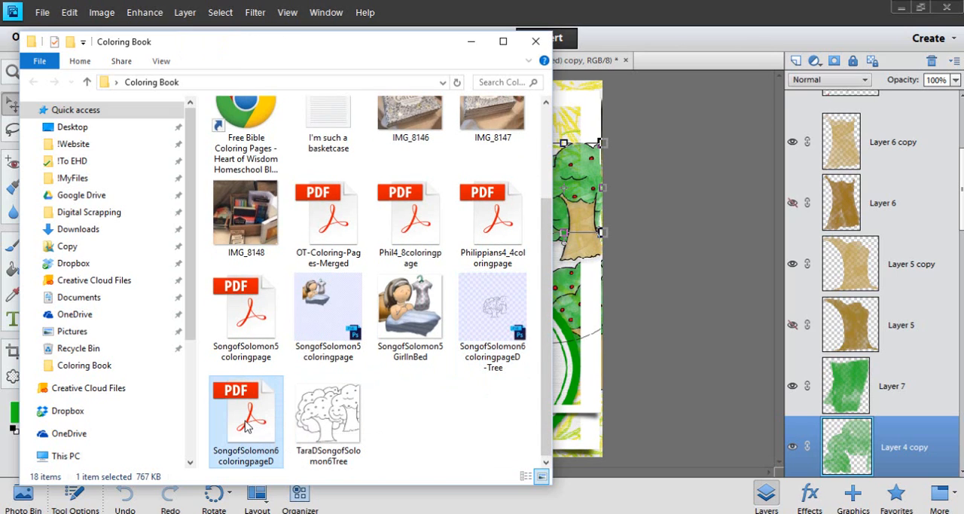
pyautogui.moveTo(251, 426); pyautogui.dragTo(700, 66)
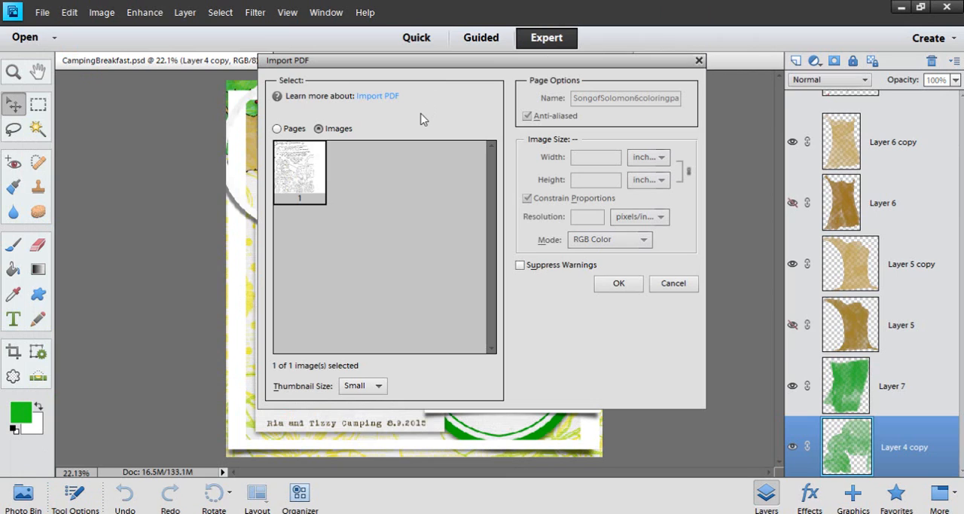
# Import the PDF's content as an image rather than as a page, and dock its floating window as a document tab
pyautogui.click(277, 128)
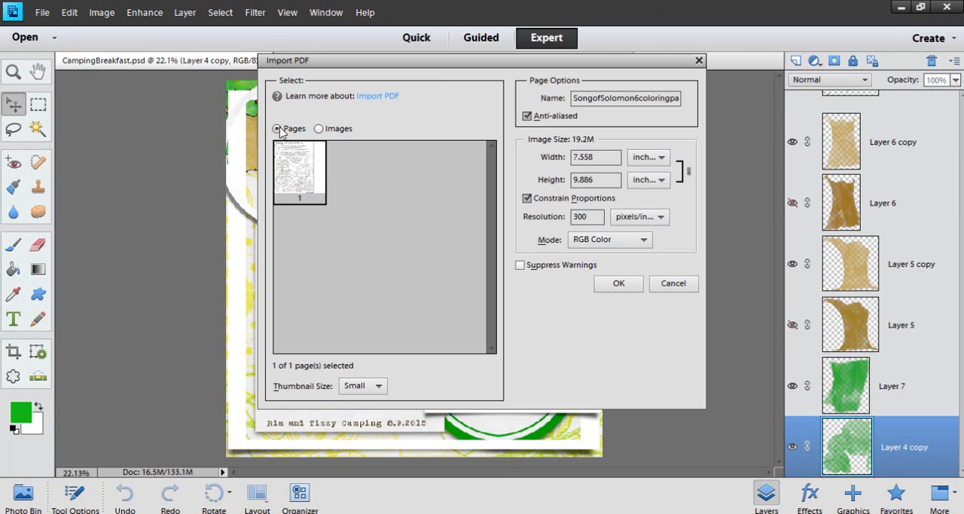
pyautogui.click(319, 128)
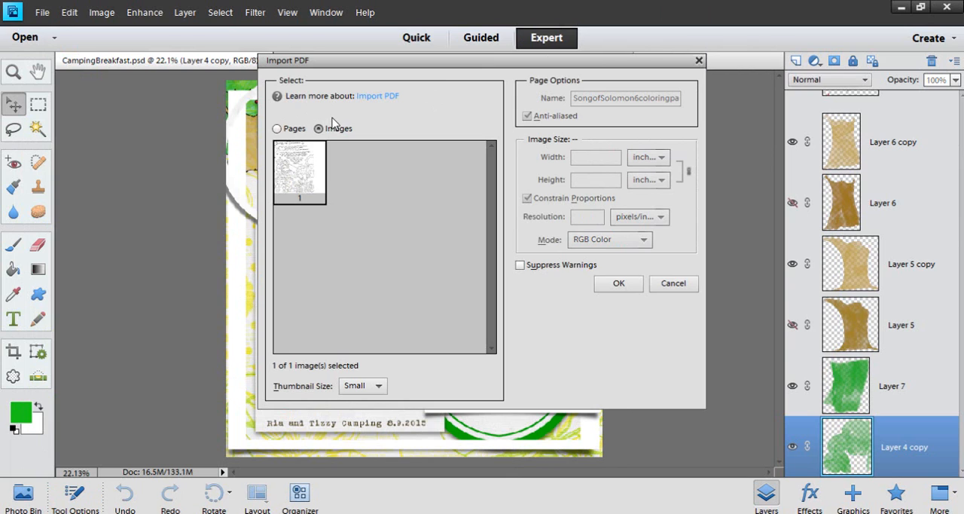
pyautogui.click(622, 284)
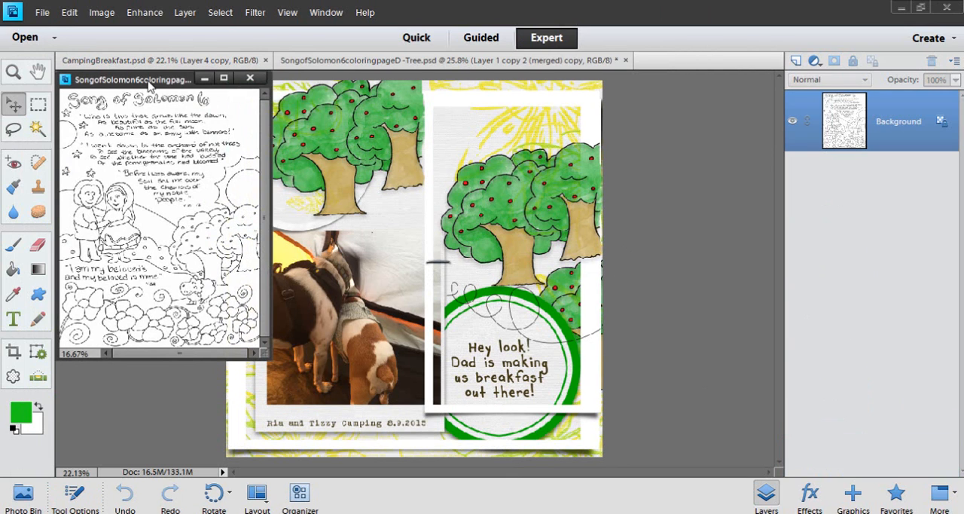
pyautogui.moveTo(151, 81); pyautogui.dragTo(686, 60)
# Examine the Song of Solomon 6 coloring page, including a close view of the trees and the sheep
pyautogui.scroll(3, 423, 224)
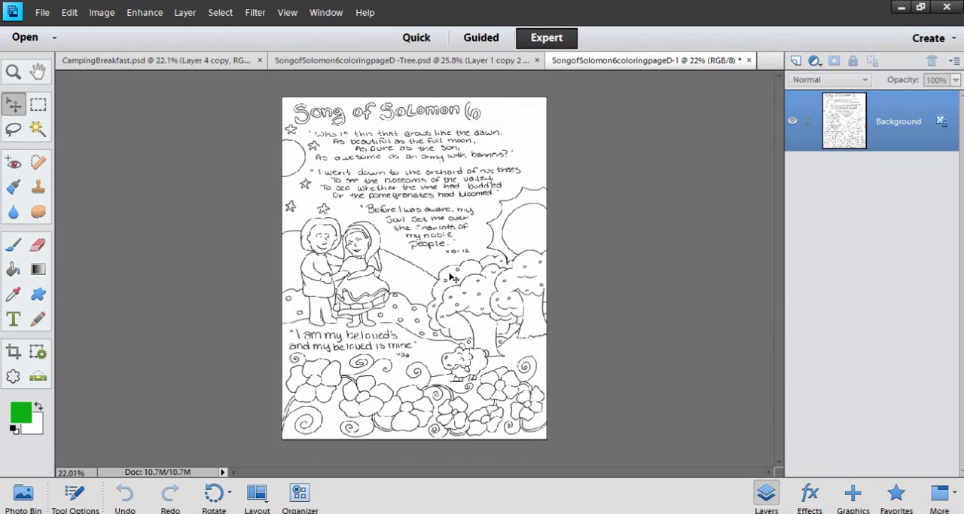
pyautogui.scroll(-3, 423, 224)
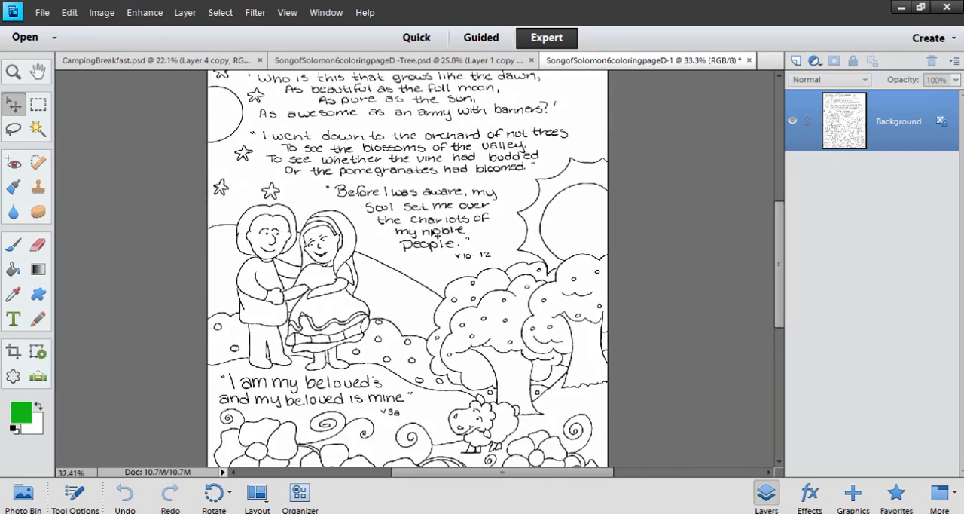
pyautogui.scroll(4, 519, 351)
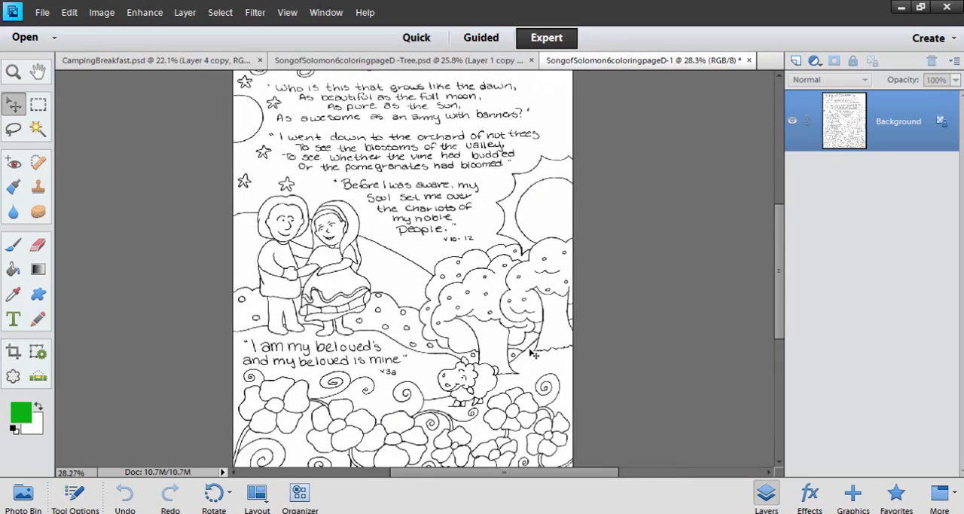
pyautogui.scroll(1, 473, 301)
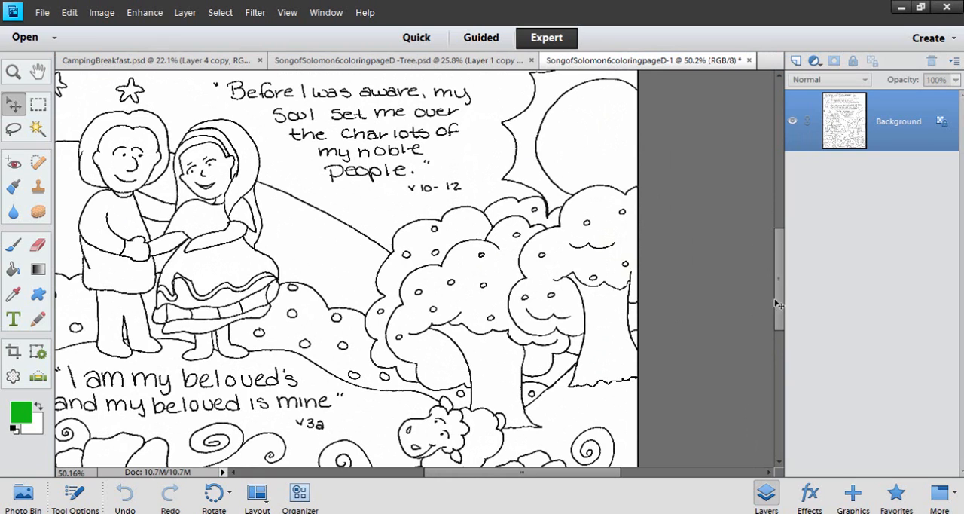
pyautogui.moveTo(781, 303); pyautogui.dragTo(778, 315)
pyautogui.scroll(2, 520, 282)
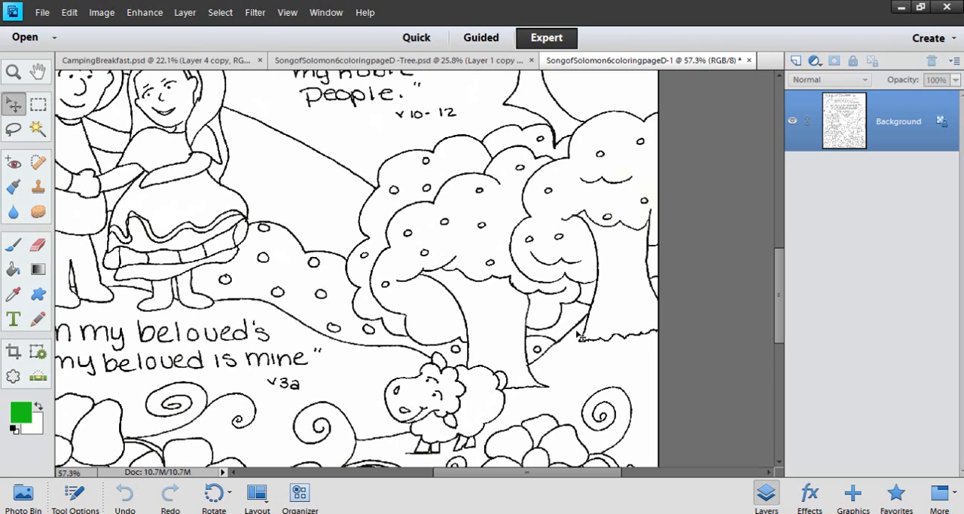
pyautogui.scroll(-5, 312, 303)
pyautogui.scroll(-2, 309, 301)
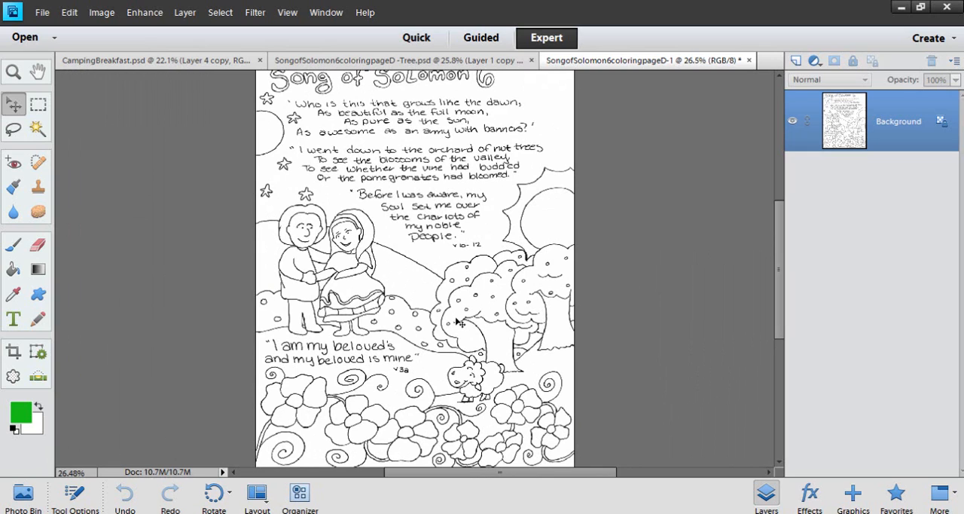
pyautogui.scroll(-1, 459, 323)
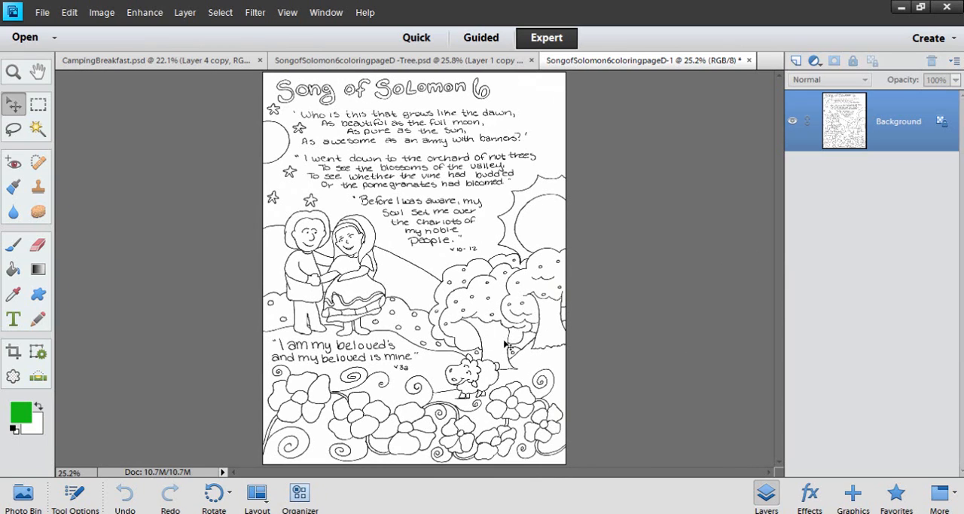
# Close the coloring page without saving and look over the dog photo and journaling in the CampingBreakfast.psd layout
pyautogui.click(749, 60)
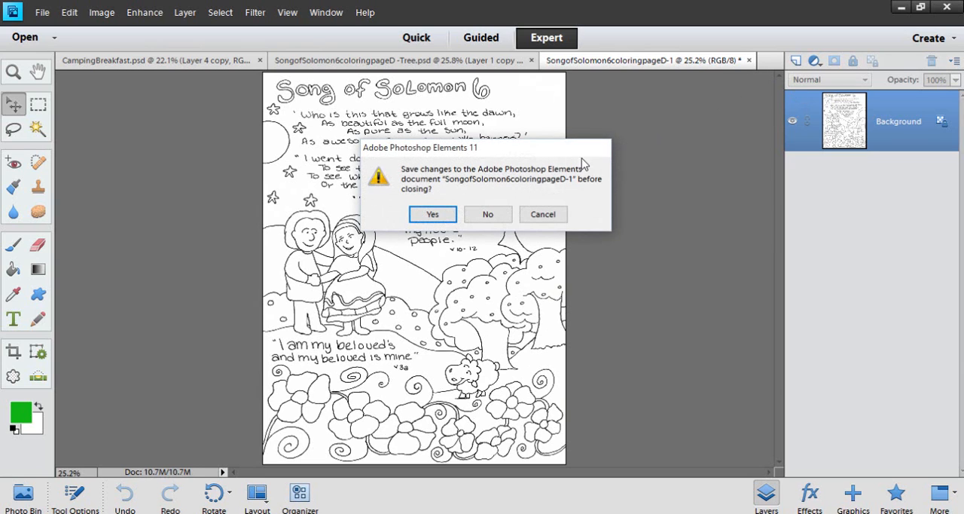
pyautogui.click(488, 214)
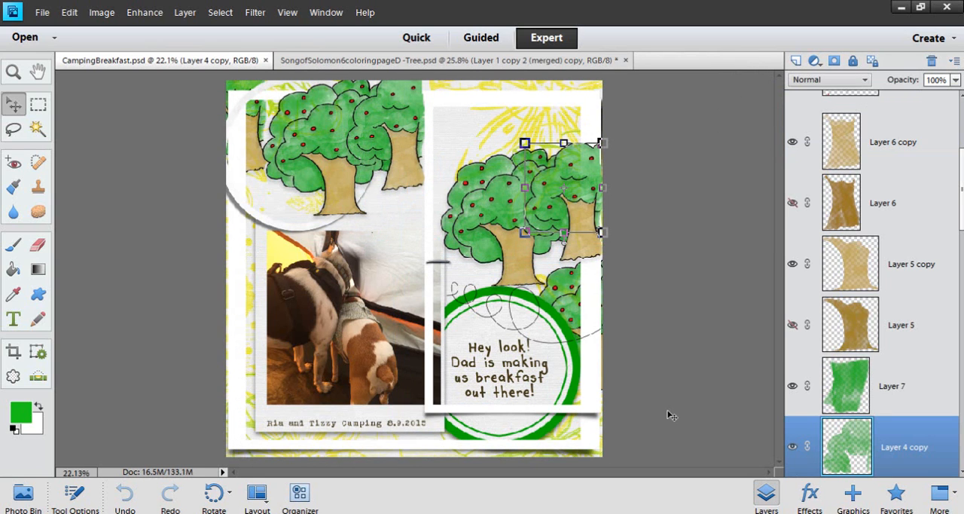
pyautogui.scroll(2, 324, 410)
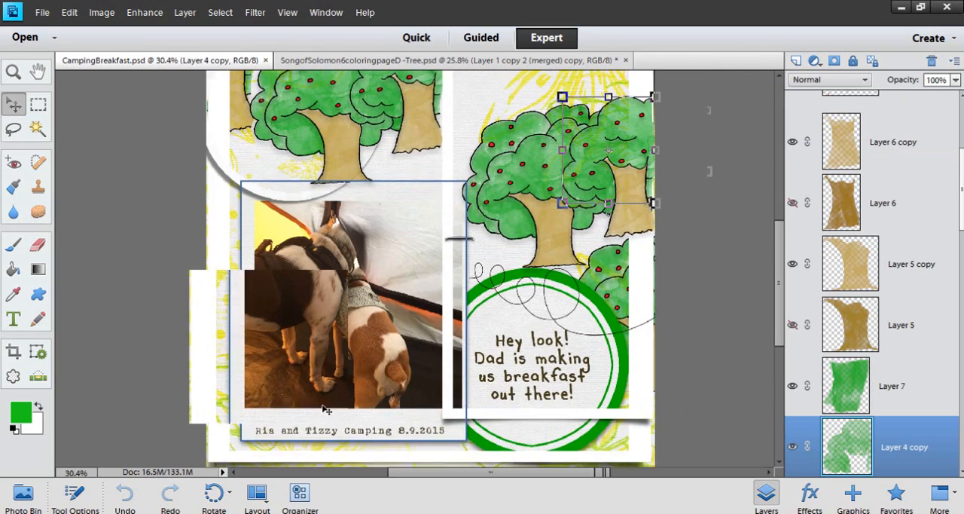
pyautogui.scroll(2, 324, 410)
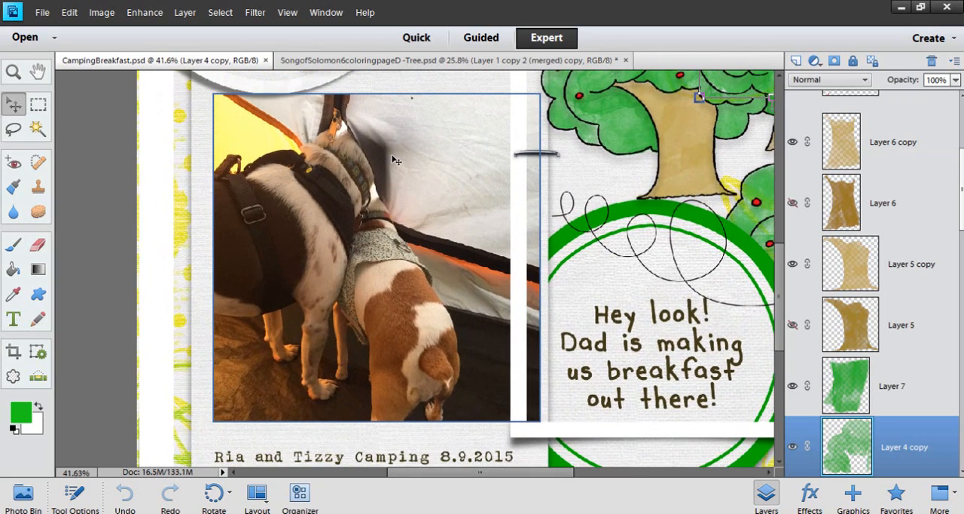
pyautogui.scroll(1, 409, 263)
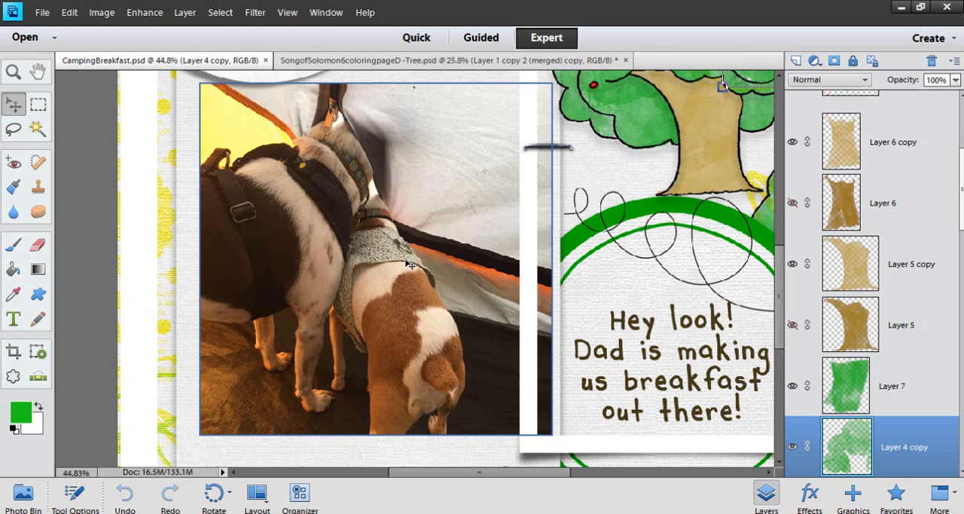
pyautogui.scroll(-1, 412, 264)
pyautogui.scroll(-3, 444, 260)
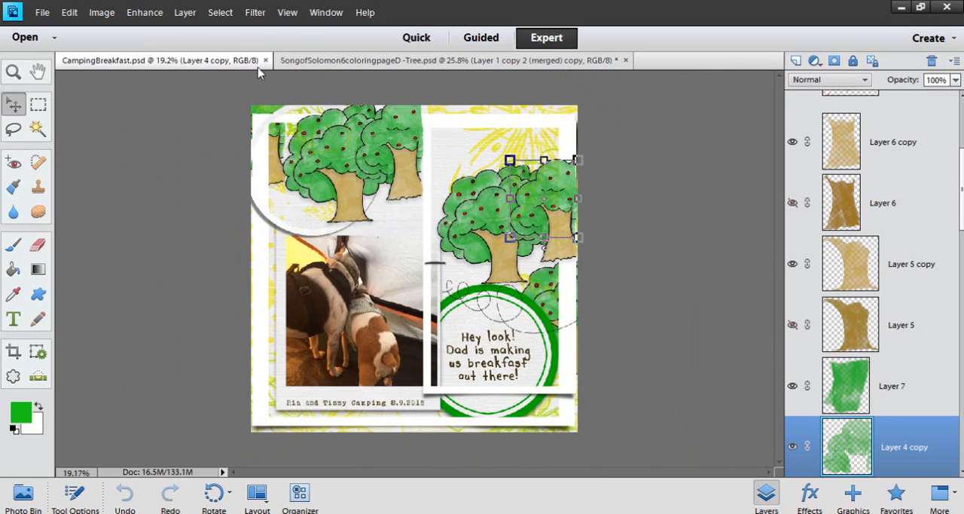
# Switch to SongofSolomon6coloringpageD -Tree.psd, deselect the layer, and examine the tree outline and its layers, also in Photoshop
pyautogui.click(284, 61)
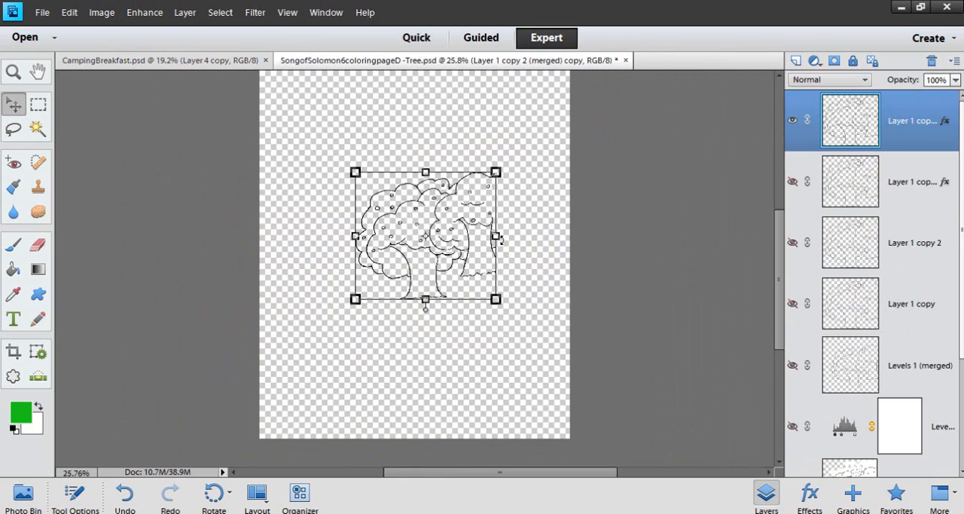
pyautogui.click(531, 241)
pyautogui.scroll(4, 490, 240)
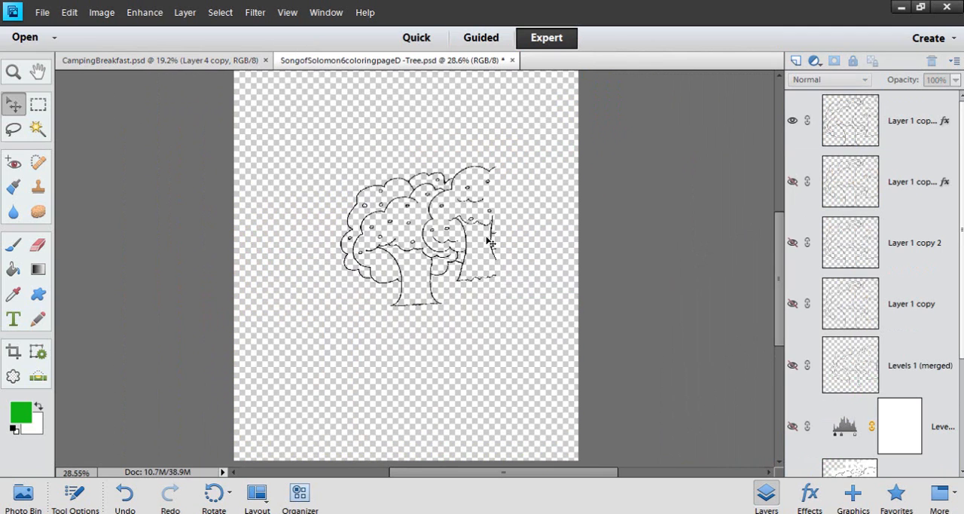
pyautogui.scroll(1, 454, 226)
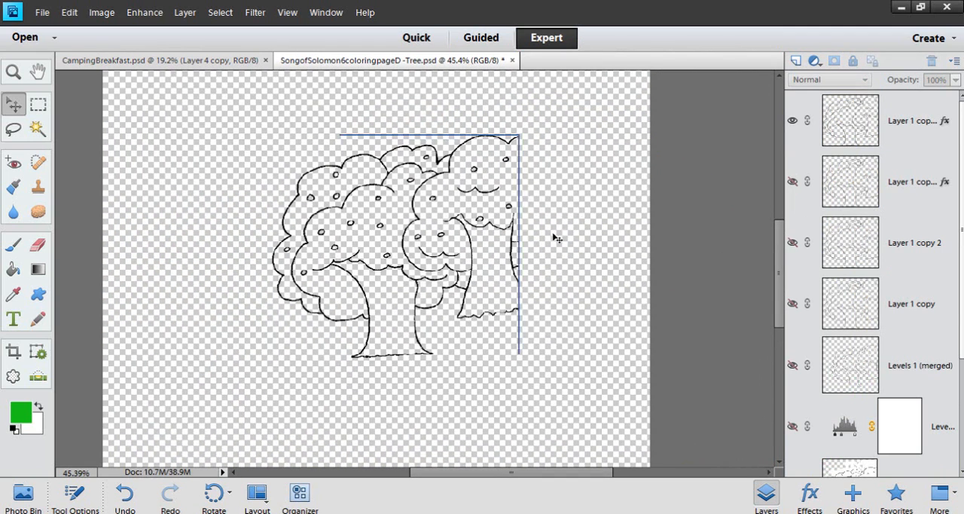
pyautogui.scroll(1, 550, 241)
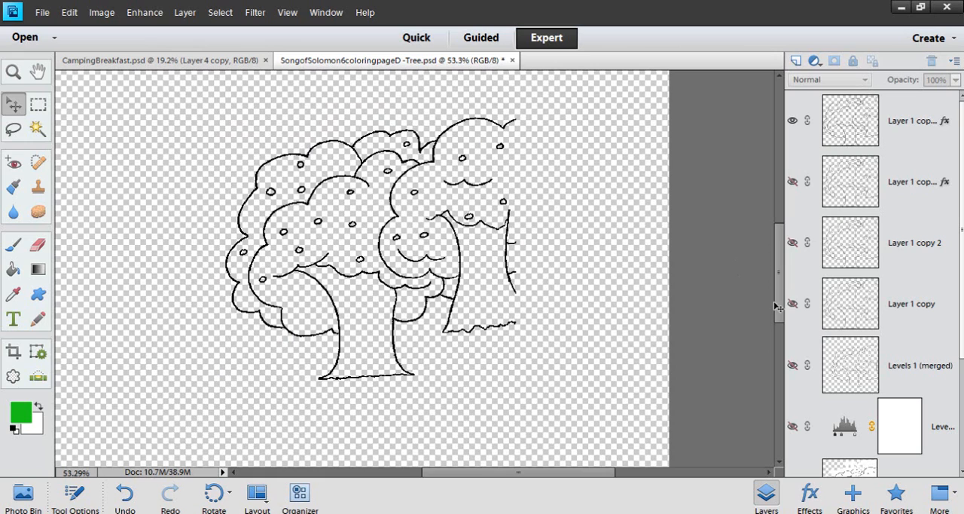
pyautogui.moveTo(780, 305); pyautogui.dragTo(781, 299)
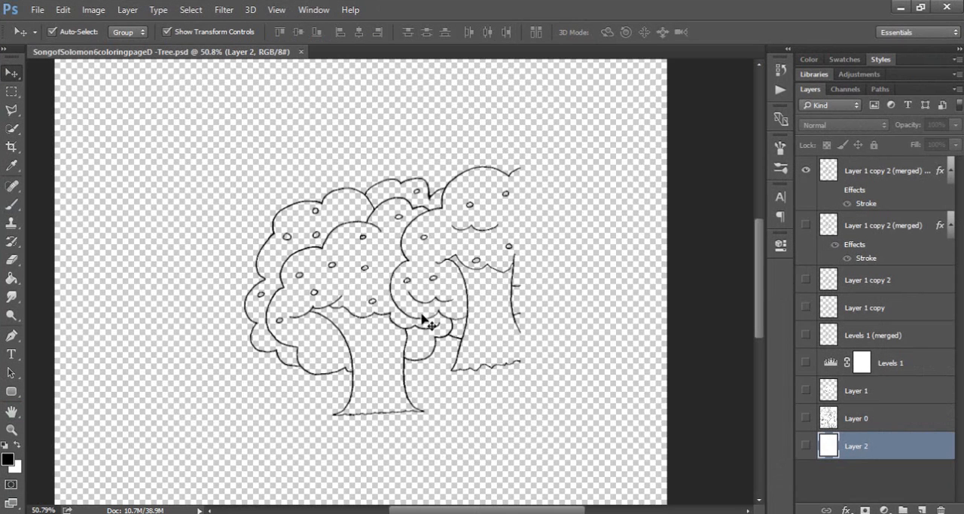
pyautogui.click(896, 184)
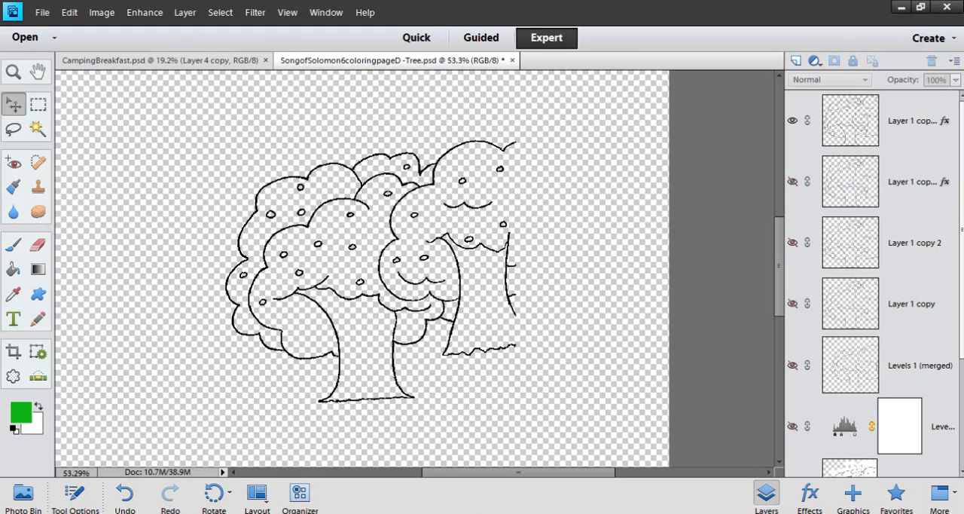
# Switch to File Explorer, look through the watercolor brush files including WG_Watercolor_Splodges_Drops_free, and return to Photoshop Elements
pyautogui.click(406, 463)
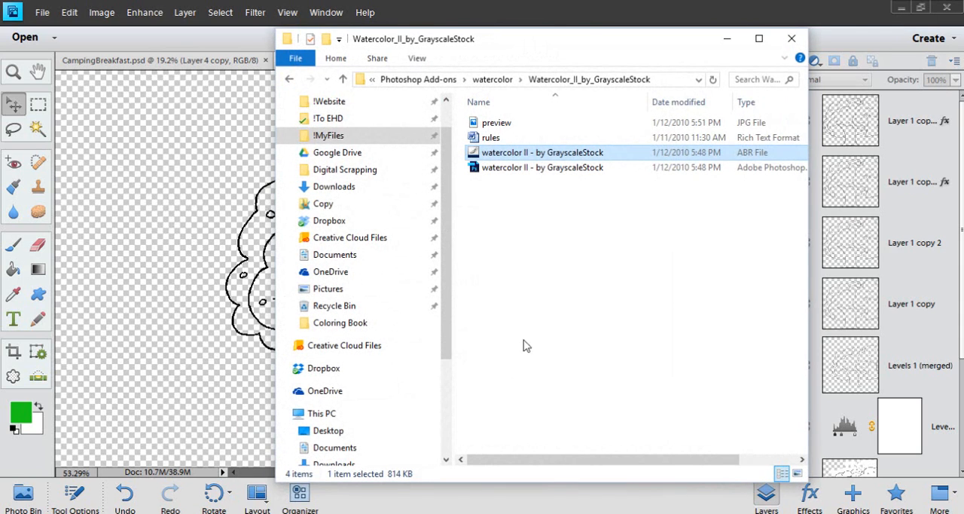
pyautogui.click(501, 83)
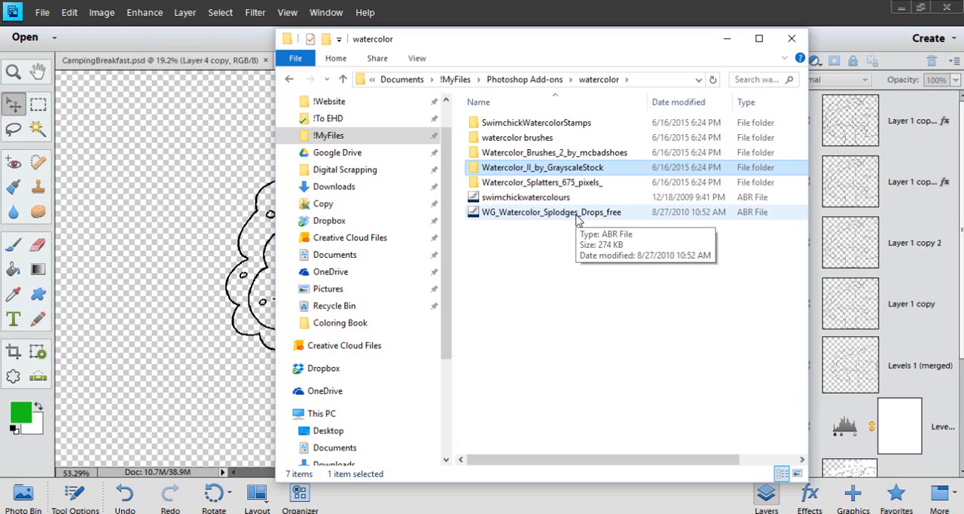
pyautogui.moveTo(578, 217); pyautogui.dragTo(548, 217)
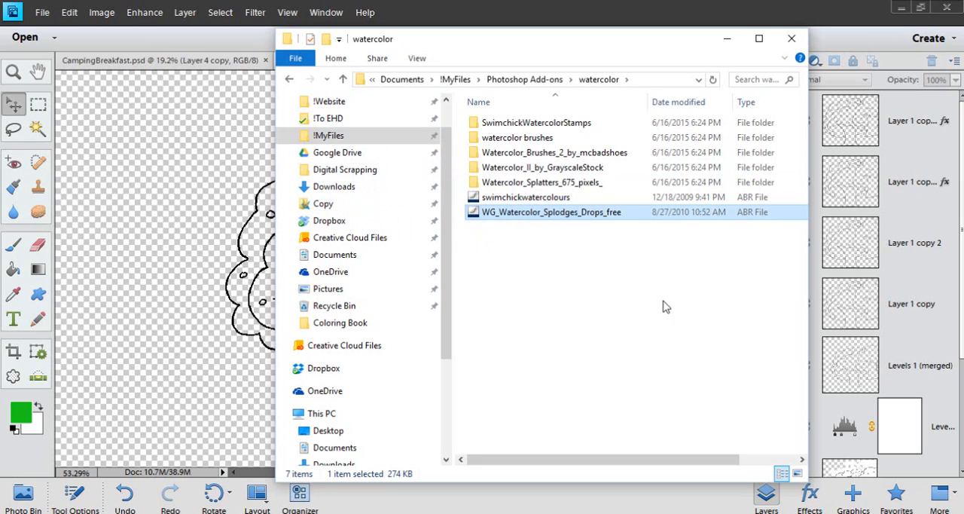
pyautogui.click(488, 11)
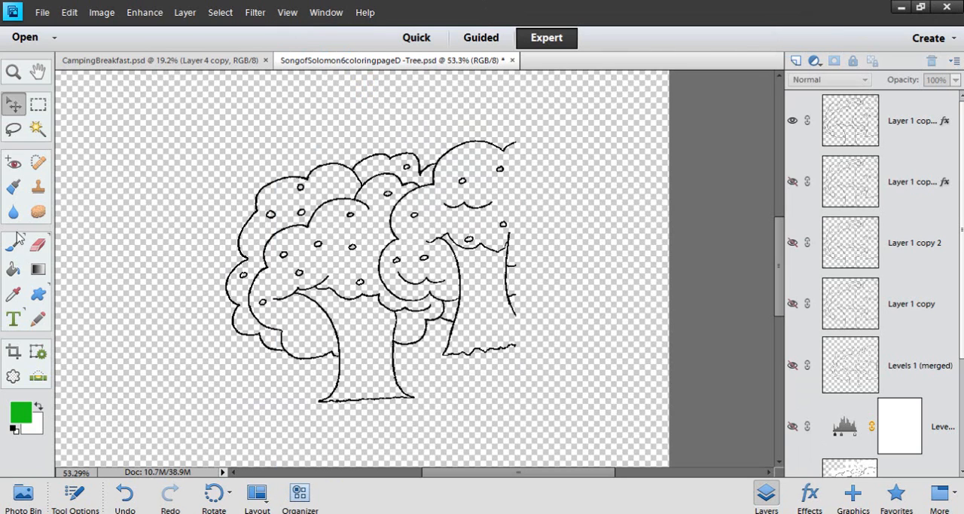
# Activate the Brush tool and load the McBad - watercolor2 brush file into the brush presets
pyautogui.click(13, 189)
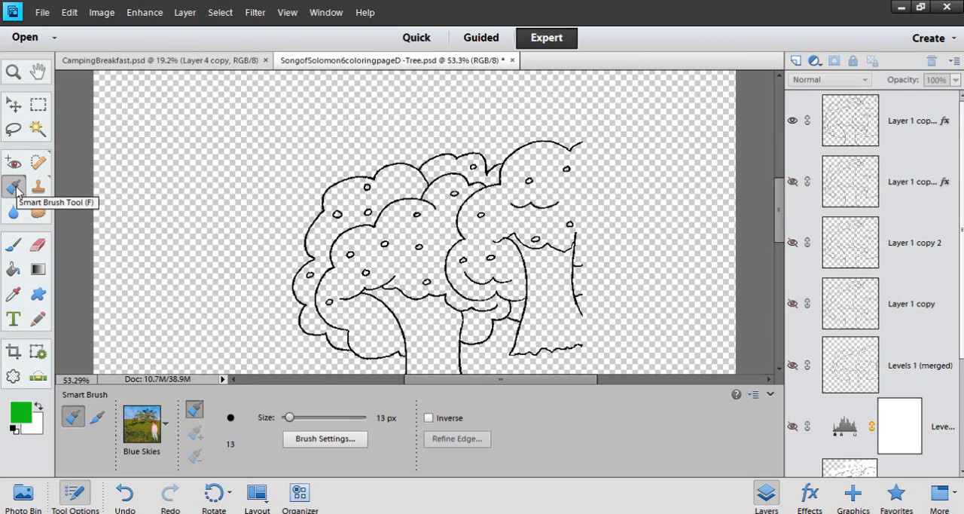
pyautogui.click(13, 242)
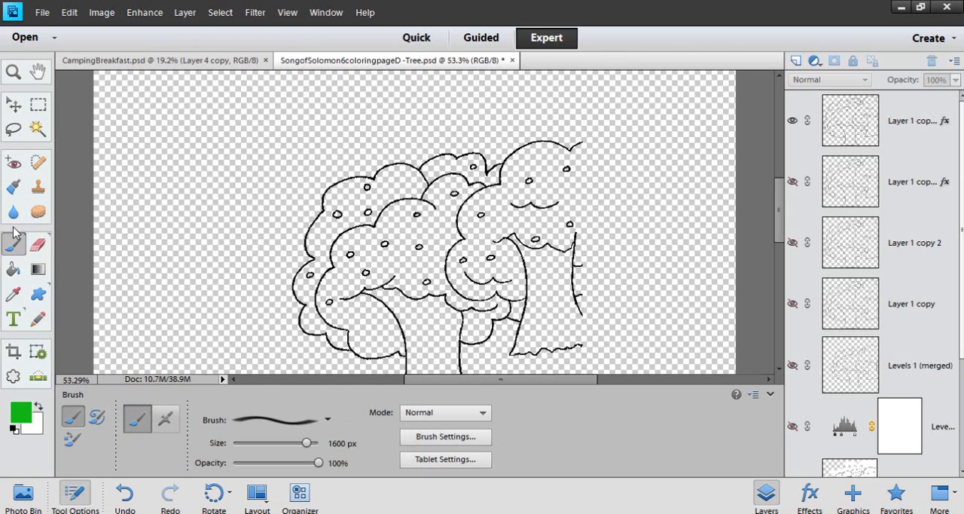
pyautogui.click(329, 420)
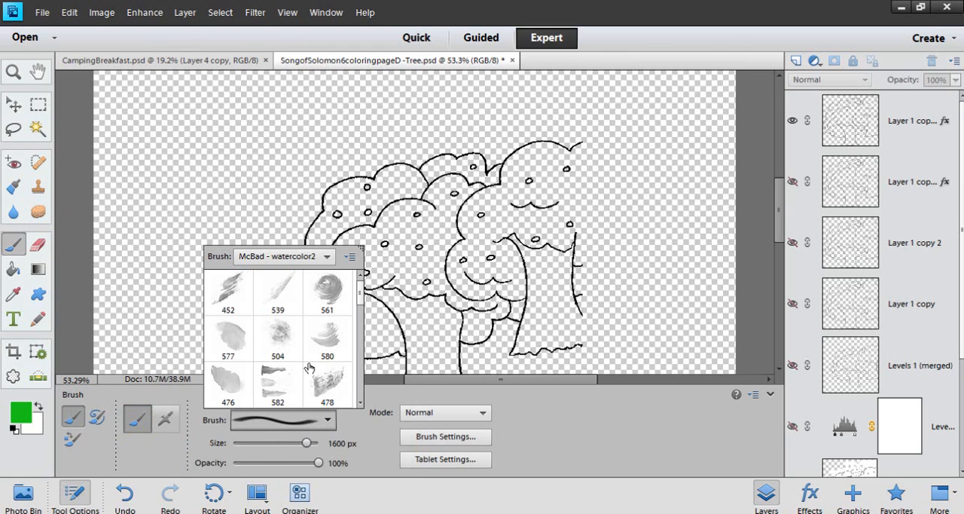
pyautogui.click(350, 257)
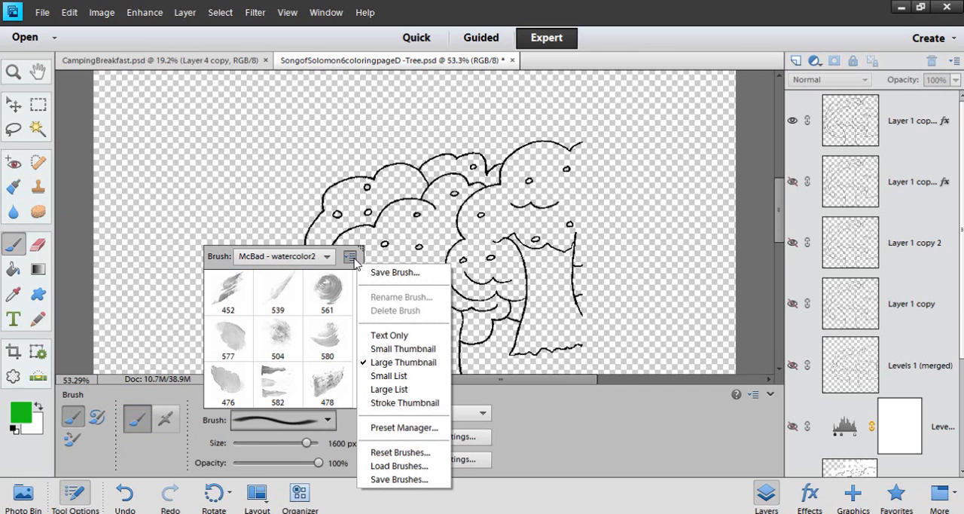
pyautogui.click(402, 466)
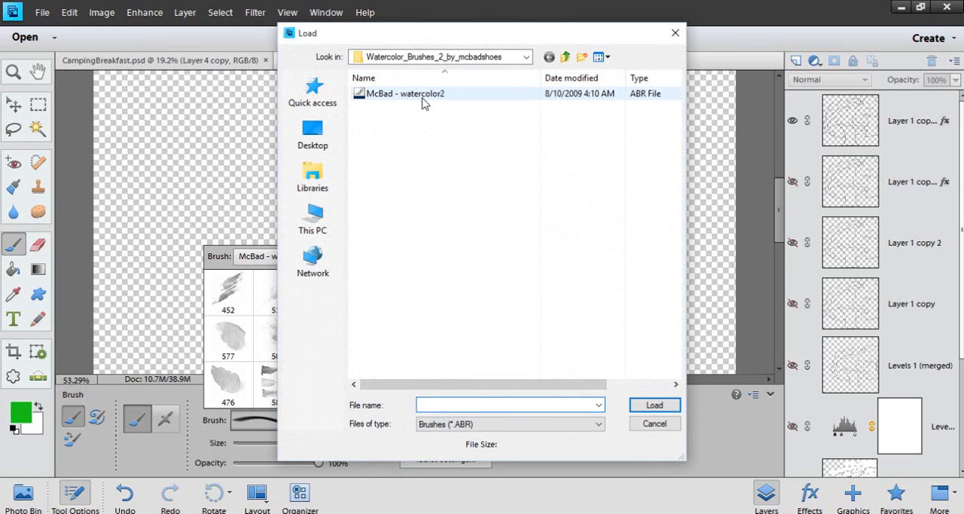
pyautogui.click(423, 102)
pyautogui.click(646, 405)
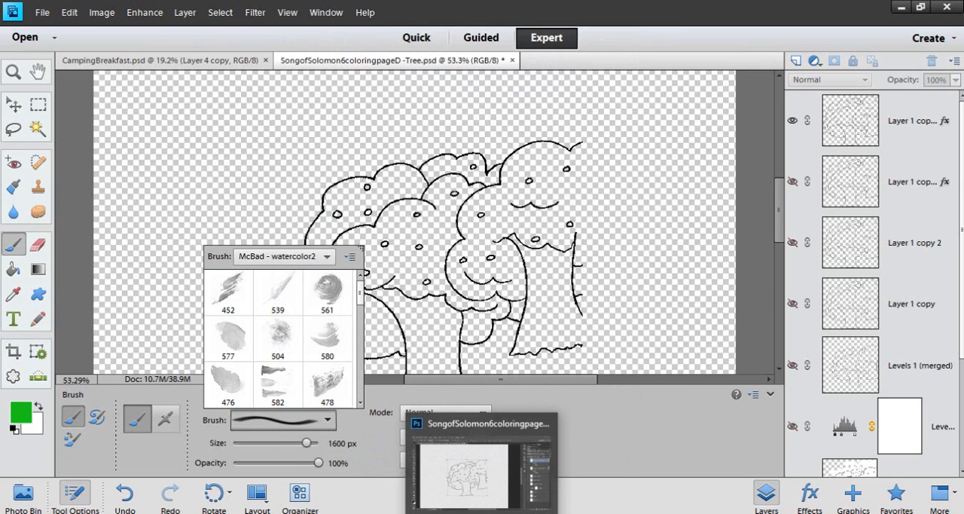
# Switch to Photoshop, look through the Brush tool's watercolor presets, and return to the Move tool
pyautogui.click(483, 512)
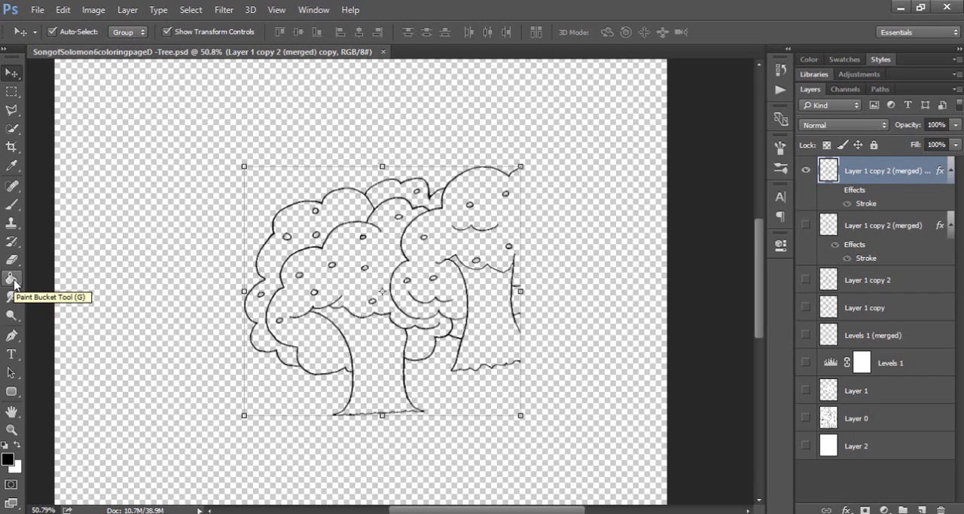
pyautogui.click(11, 208)
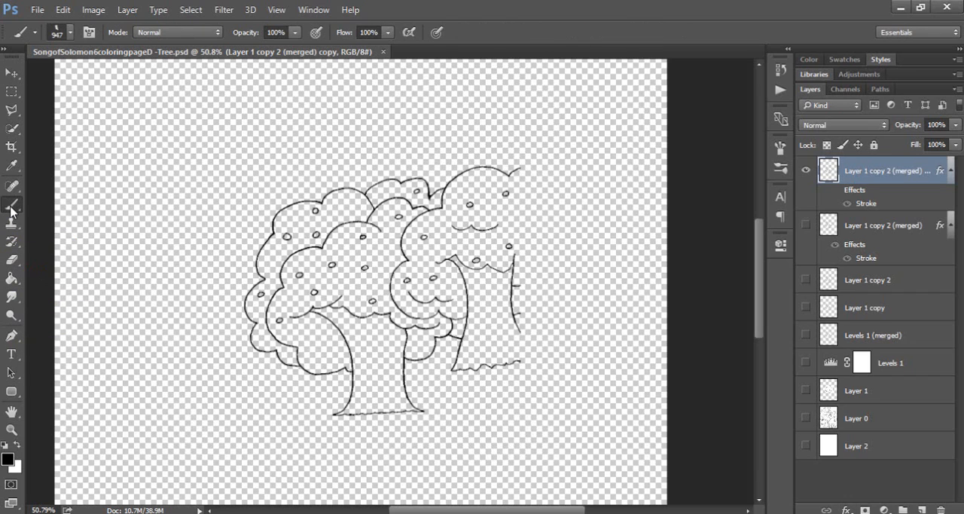
pyautogui.click(69, 33)
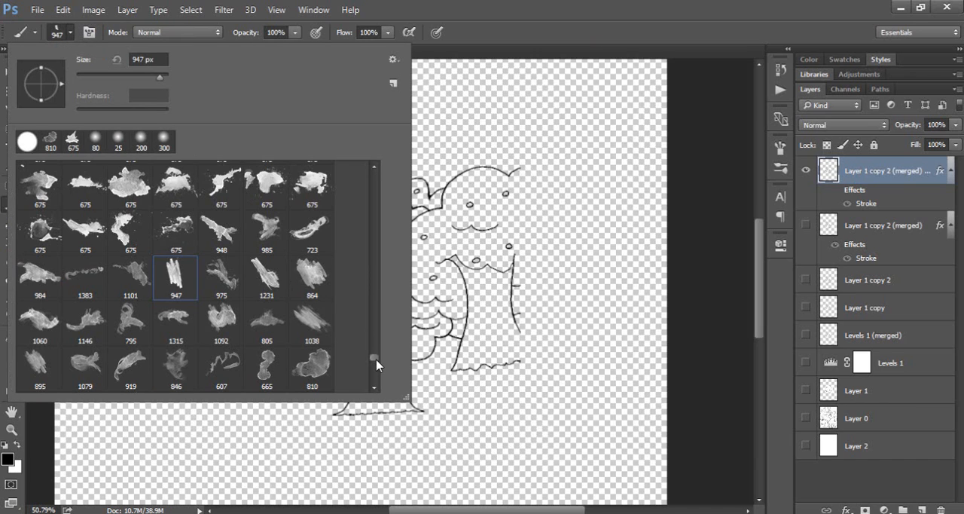
pyautogui.moveTo(374, 362)
pyautogui.mouseDown()
pyautogui.moveTo(374, 378)
pyautogui.moveTo(372, 338)
pyautogui.moveTo(367, 377)
pyautogui.moveTo(368, 361)
pyautogui.mouseUp()
pyautogui.click(662, 27)
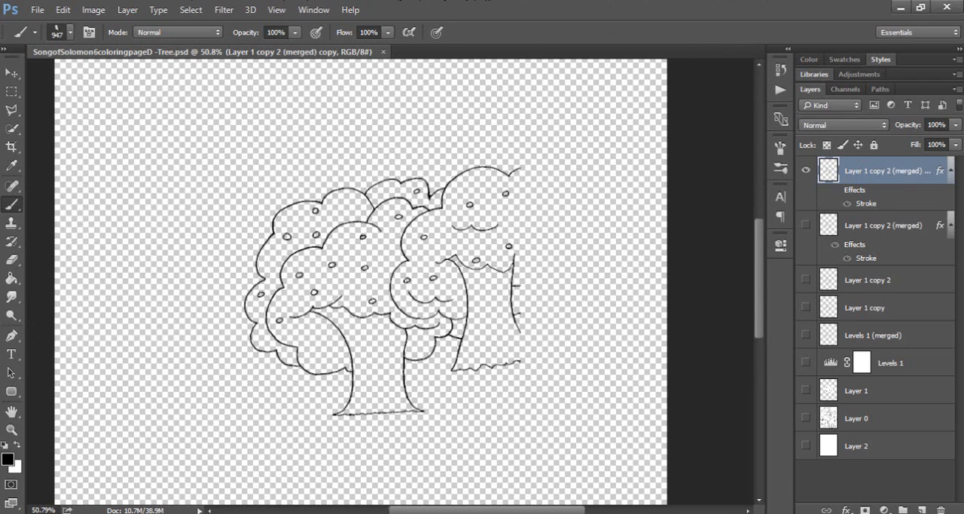
pyautogui.click(11, 72)
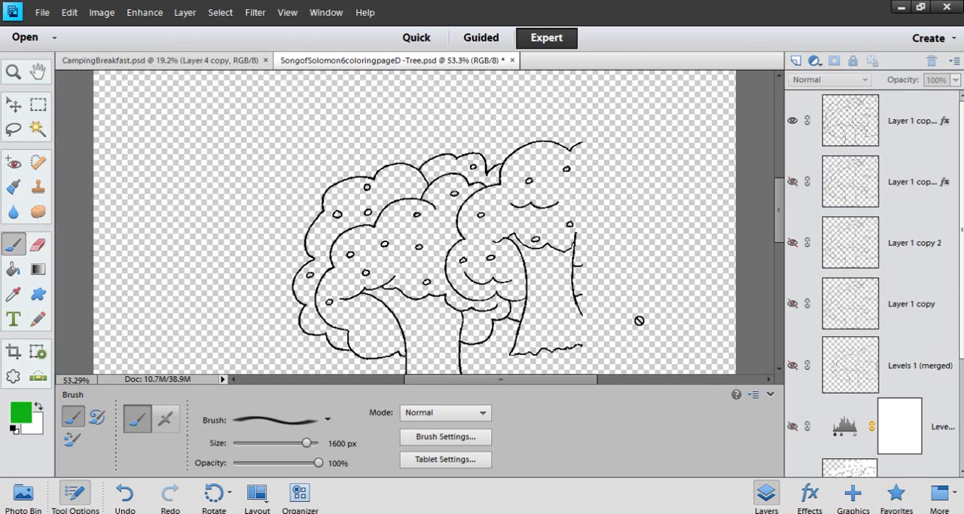
# Switch to Photoshop Elements, make the topmost tree outline layer active, and set the foreground color to a medium green
pyautogui.click(861, 125)
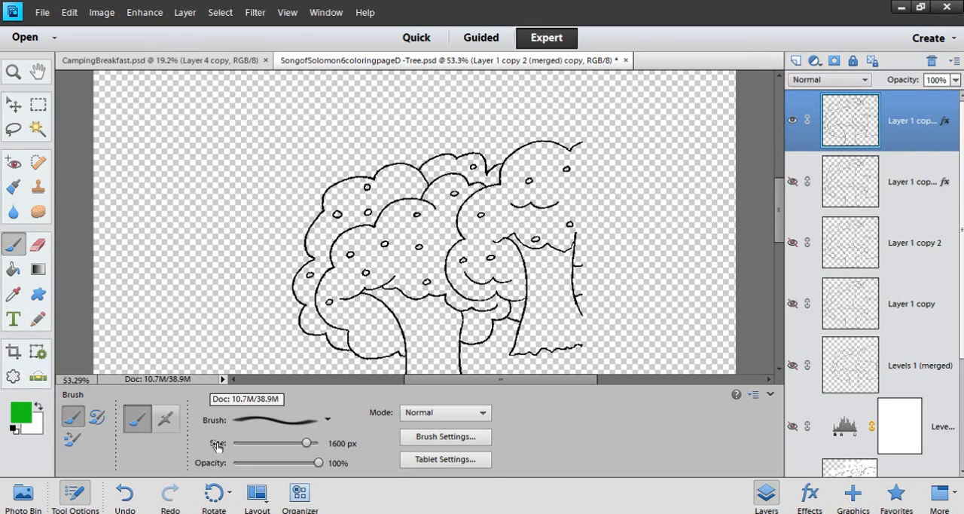
pyautogui.click(74, 493)
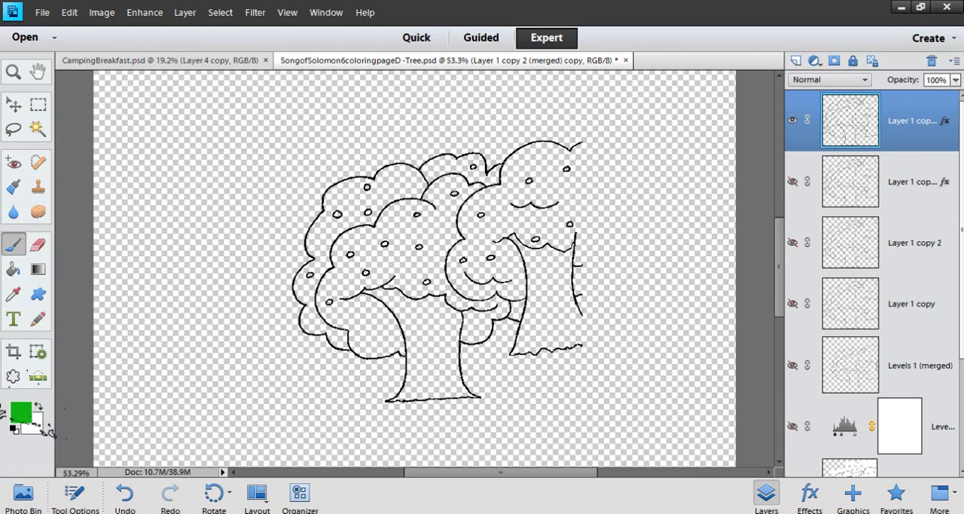
pyautogui.click(20, 411)
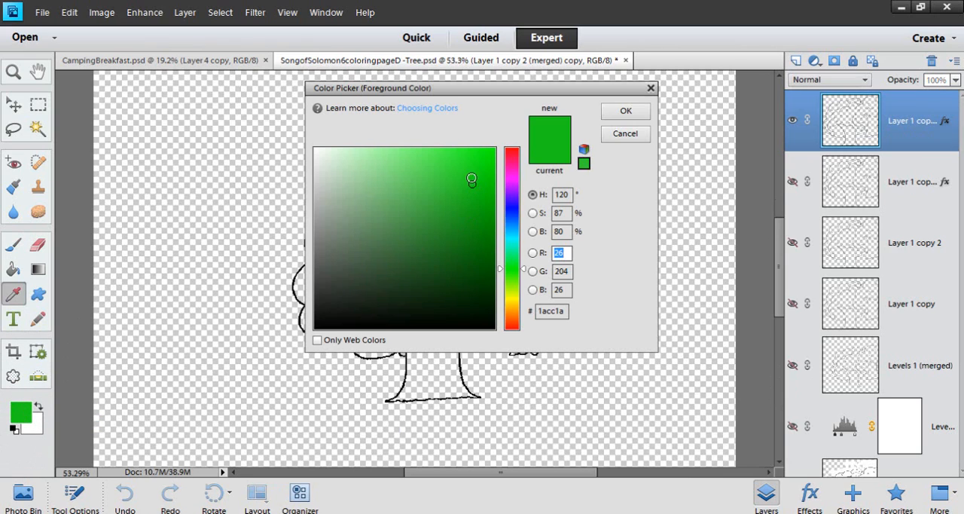
pyautogui.click(468, 189)
pyautogui.moveTo(469, 189); pyautogui.dragTo(475, 186)
pyautogui.click(625, 112)
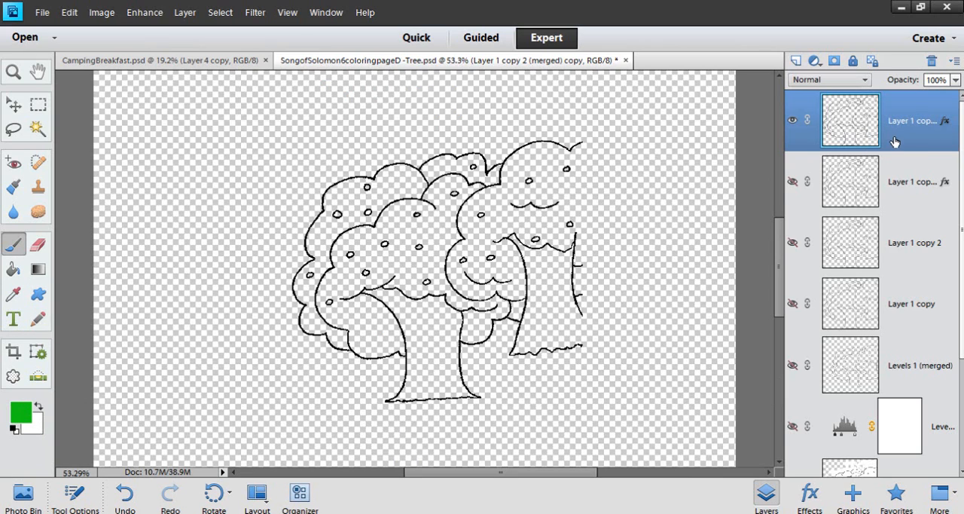
# Try to select the rear foliage area of the main tree with the Quick Selection tool
pyautogui.click(14, 104)
pyautogui.click(36, 133)
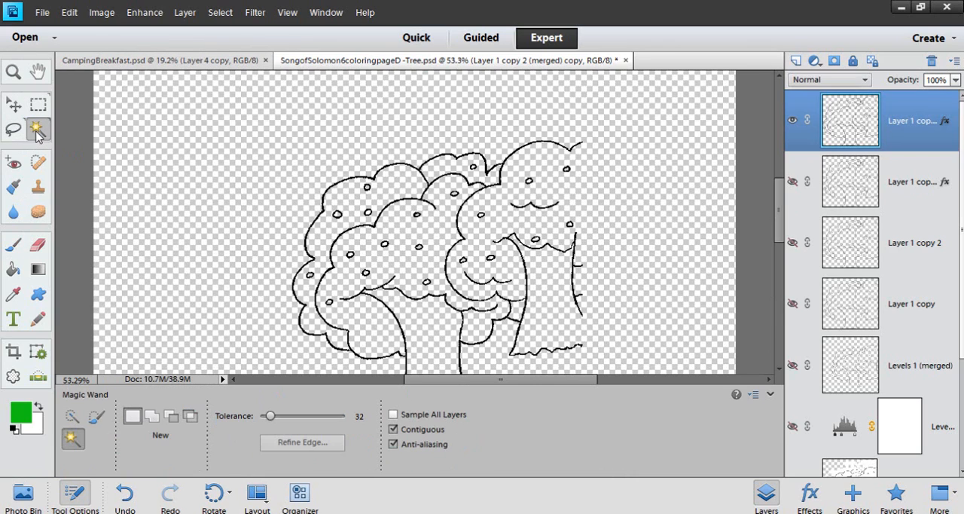
pyautogui.click(70, 418)
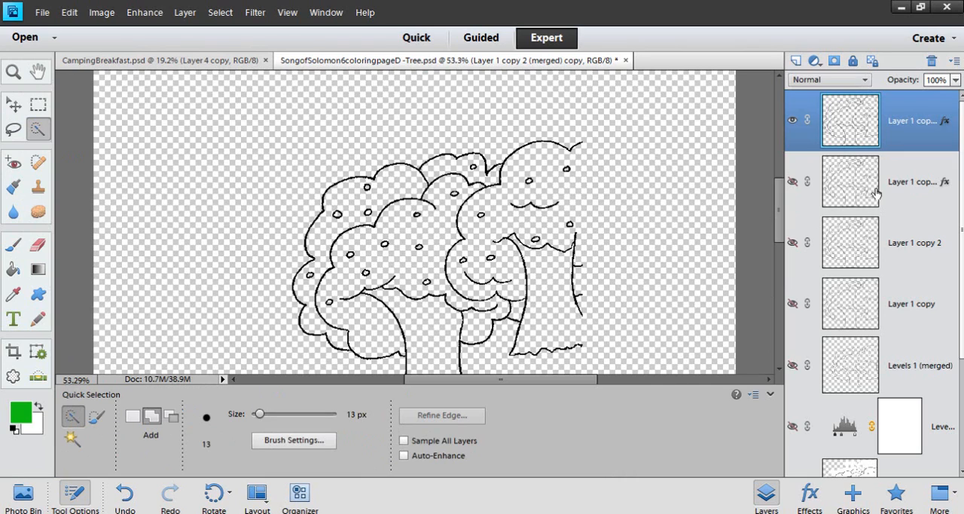
pyautogui.click(407, 186)
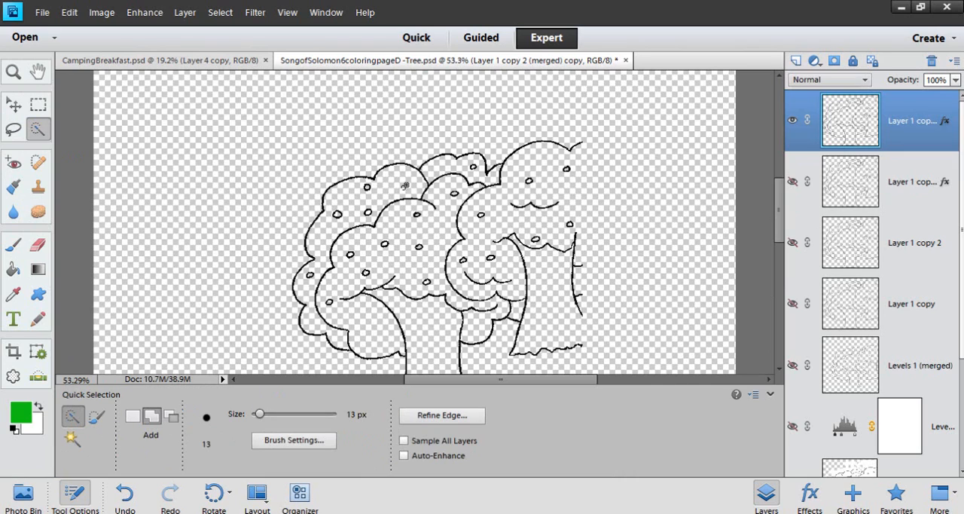
pyautogui.moveTo(404, 186); pyautogui.dragTo(345, 219)
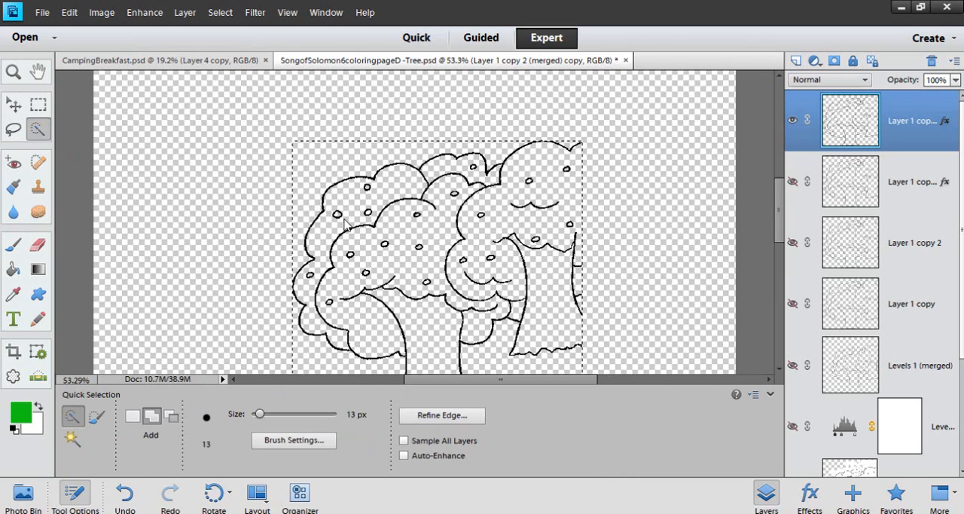
# Simplify the topmost tree outline layer, retry Quick Selection on the rear foliage, and clear the selection
pyautogui.rightClick(945, 124)
pyautogui.click(920, 204)
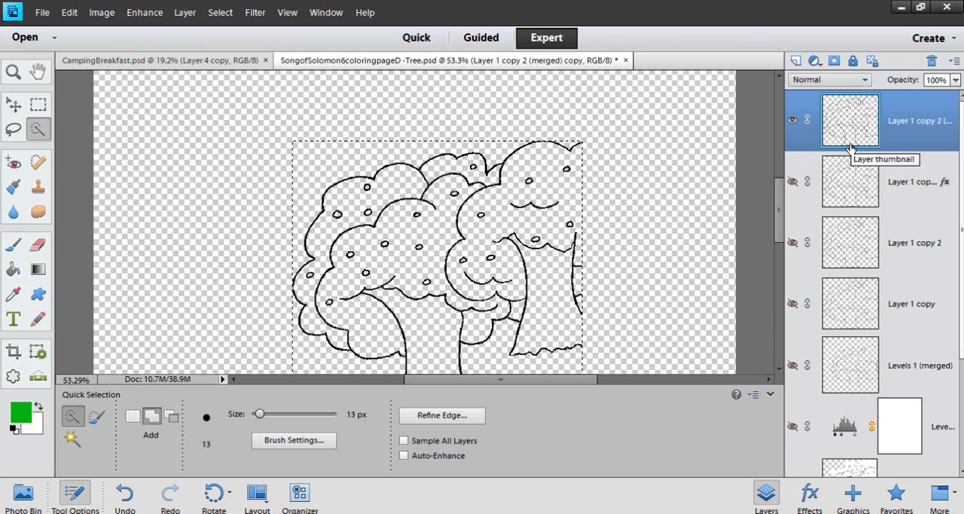
pyautogui.hotkey('ctrl', 'd')
pyautogui.click(340, 208)
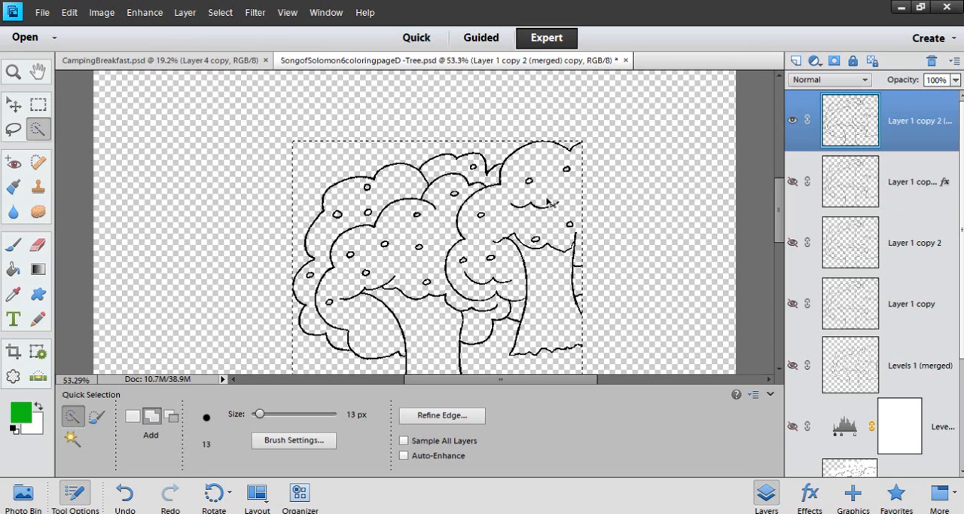
pyautogui.hotkey('ctrl', 'd')
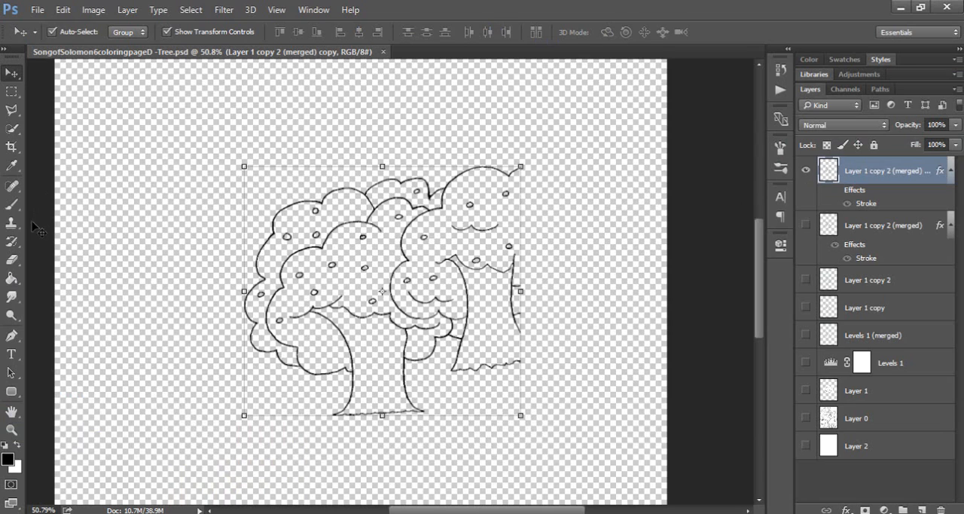
# Switch to Photoshop, try Quick Selection on the tree foliage with Sample All Layers on, and clear the selection
pyautogui.click(12, 128)
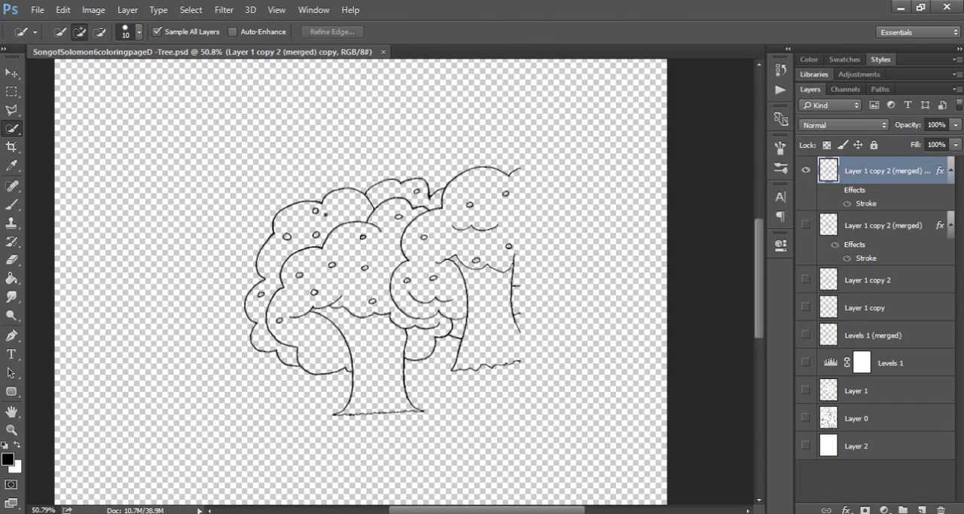
pyautogui.hotkey('ctrl', 'z')
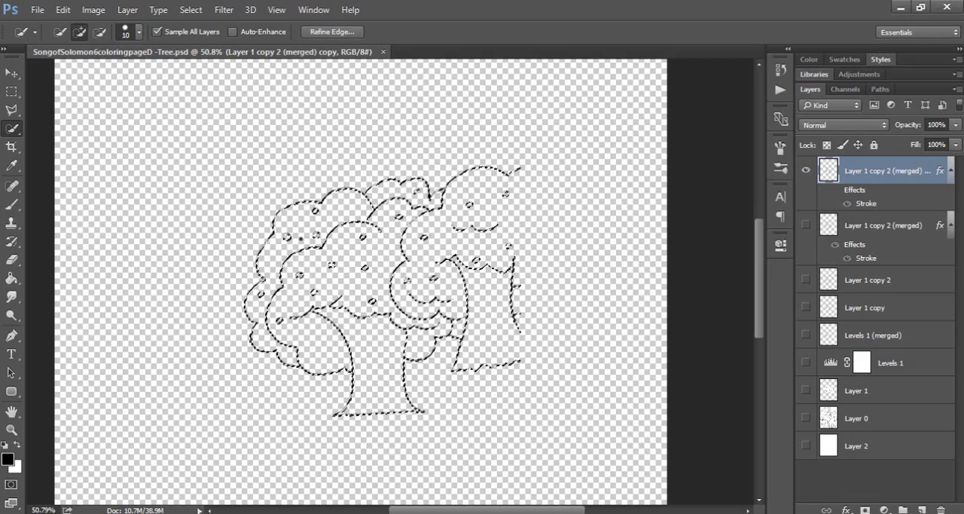
pyautogui.scroll(5, 328, 247)
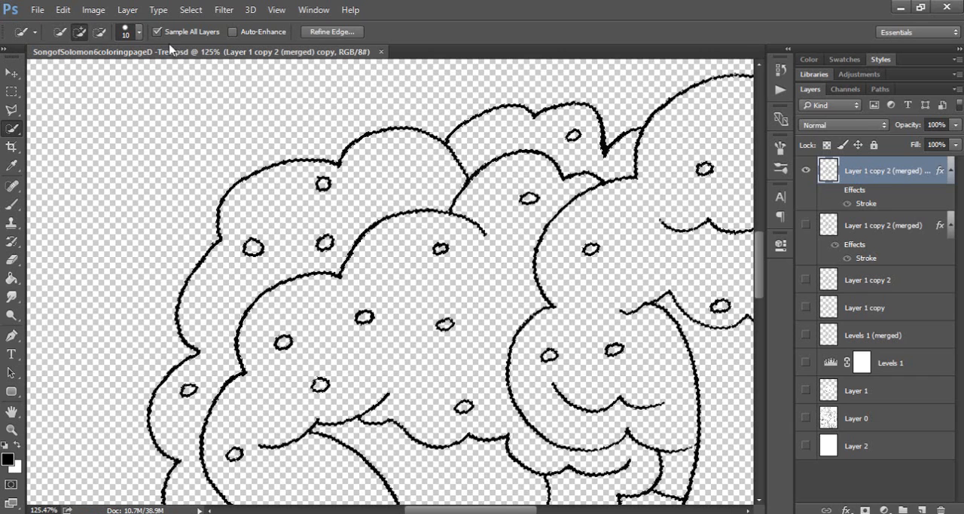
pyautogui.hotkey('ctrl', 'd')
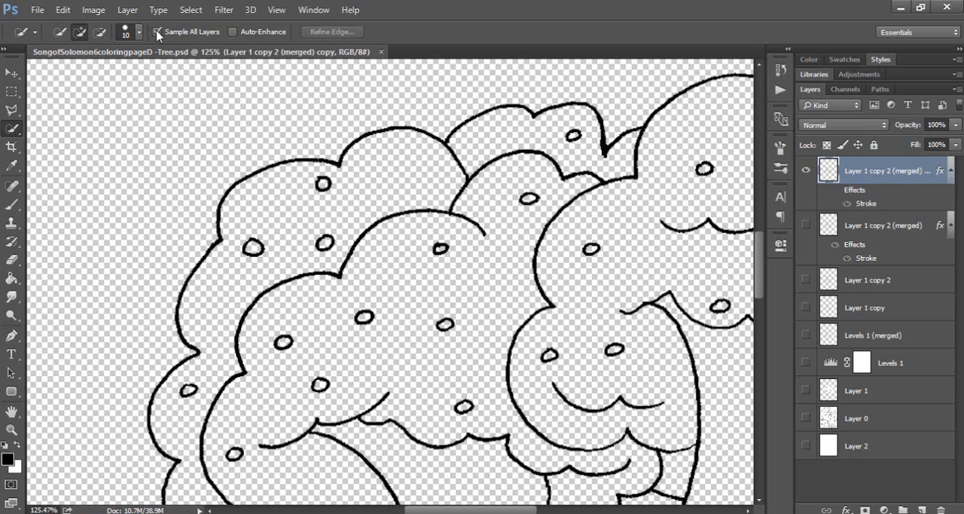
# Disable Sample All Layers, try Quick Selection on the rear foliage again, and clear the selection
pyautogui.click(157, 32)
pyautogui.moveTo(391, 188)
pyautogui.mouseDown()
pyautogui.moveTo(335, 185)
pyautogui.moveTo(326, 208)
pyautogui.moveTo(306, 215)
pyautogui.moveTo(259, 209)
pyautogui.moveTo(301, 189)
pyautogui.mouseUp()
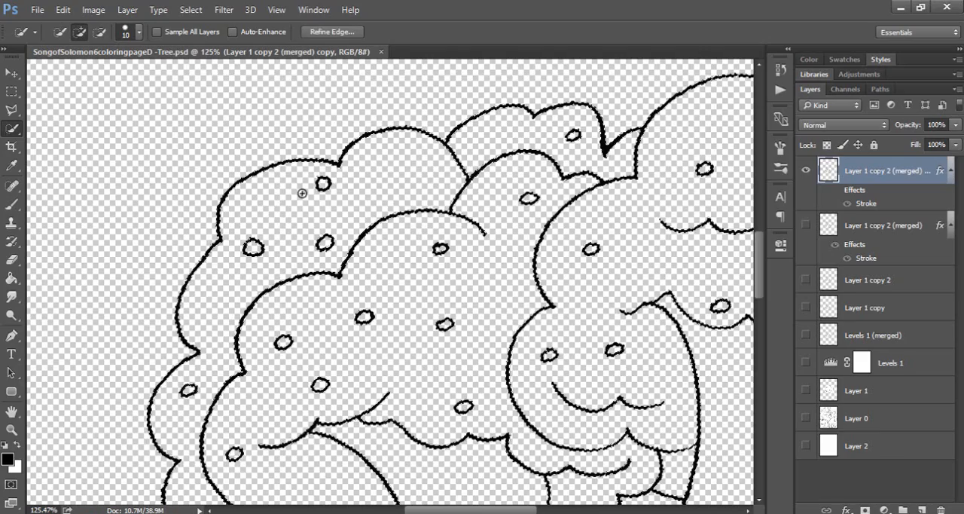
pyautogui.scroll(-2, 362, 215)
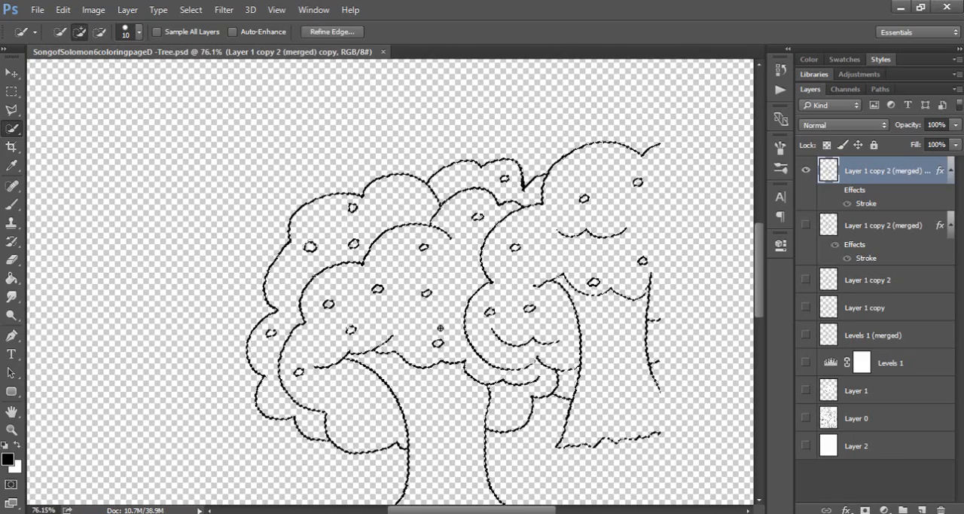
pyautogui.scroll(1, 432, 309)
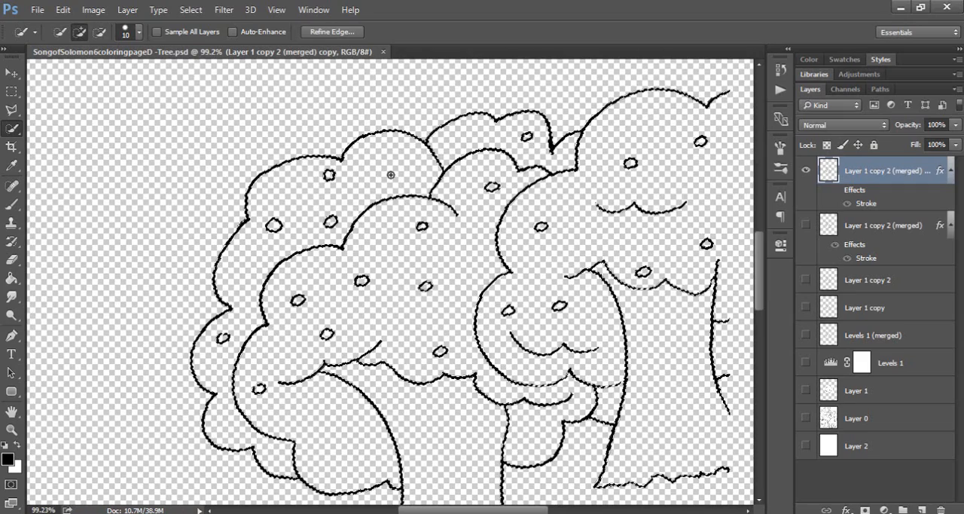
pyautogui.click(355, 146)
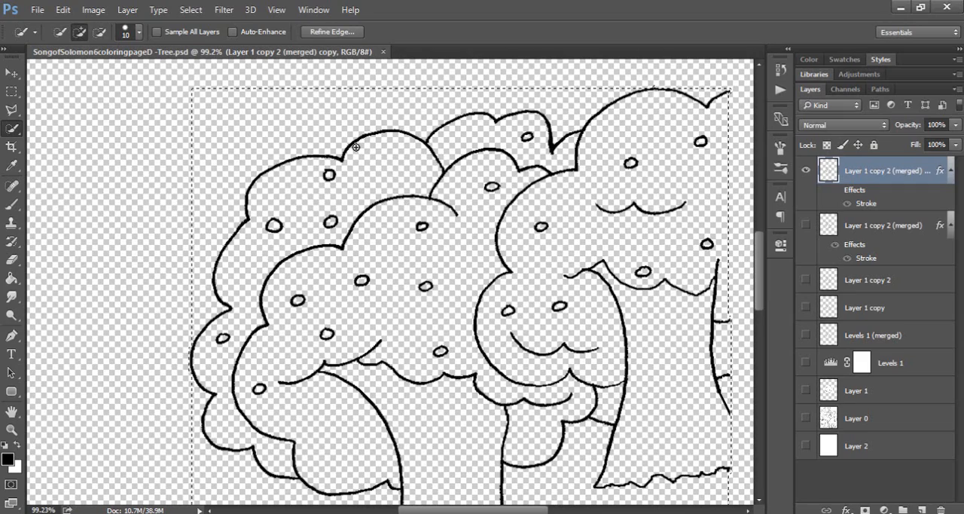
pyautogui.hotkey('ctrl', 'd')
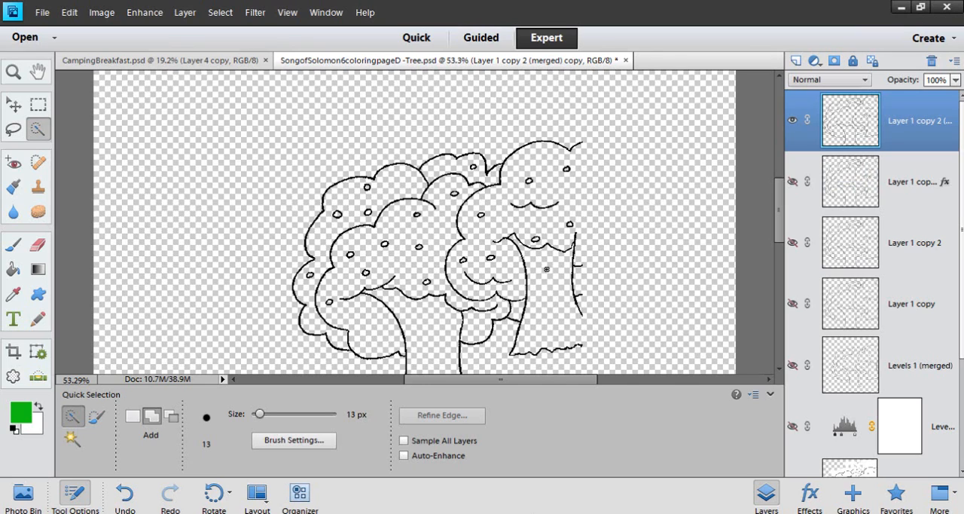
# Switch to Photoshop Elements and select the rear foliage area of the main tree with the Magic Wand
pyautogui.click(71, 438)
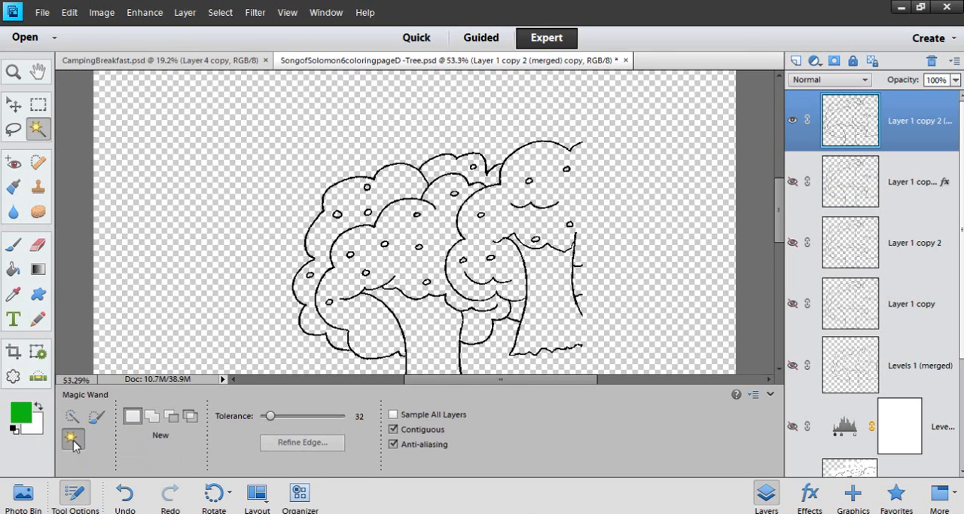
pyautogui.scroll(2, 390, 187)
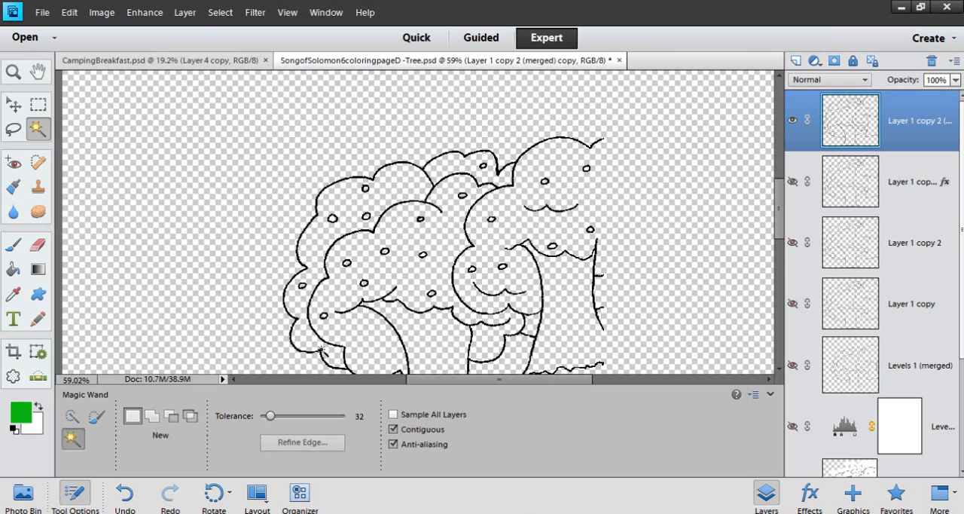
pyautogui.click(401, 194)
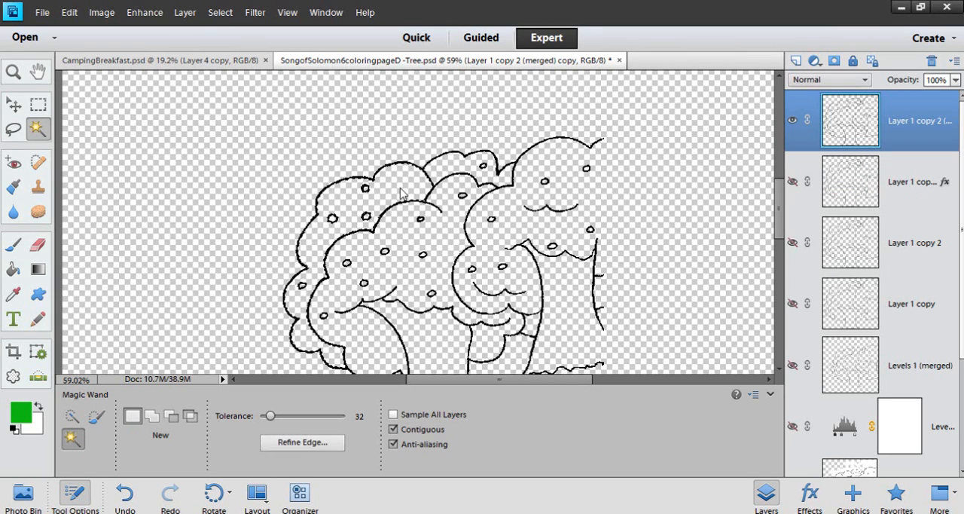
pyautogui.scroll(3, 407, 190)
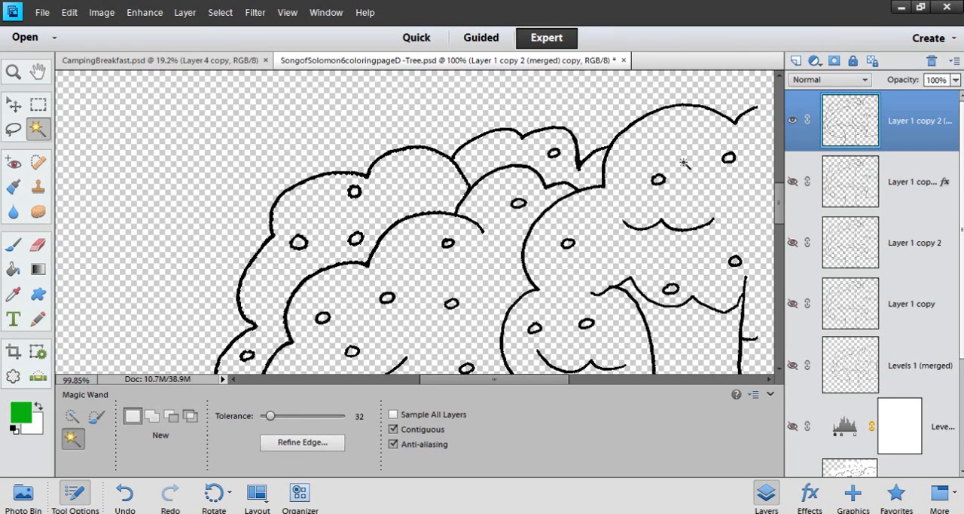
# Add a blank layer directly beneath the tree outline layer, keeping the rear foliage selected
pyautogui.moveTo(780, 200)
pyautogui.mouseDown()
pyautogui.moveTo(780, 216)
pyautogui.moveTo(779, 204)
pyautogui.mouseUp()
pyautogui.scroll(3, 447, 116)
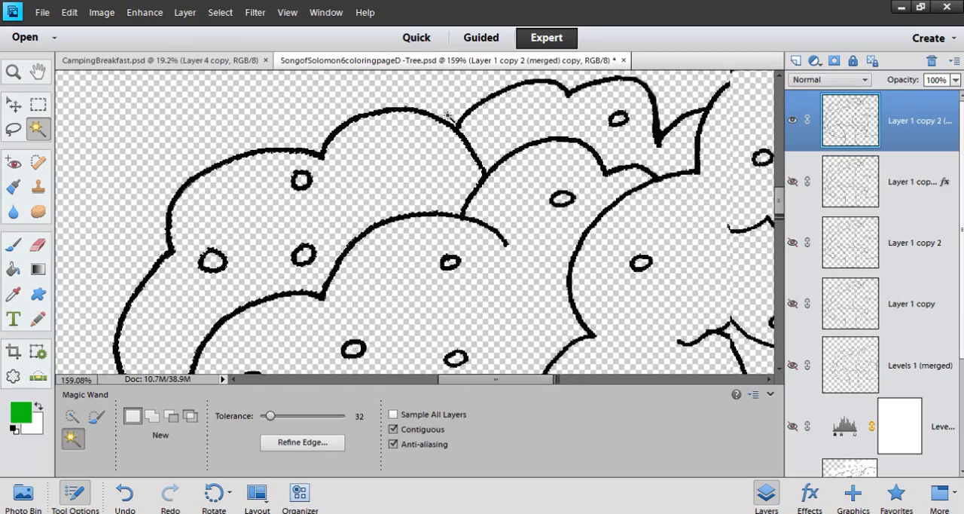
pyautogui.scroll(-4, 392, 147)
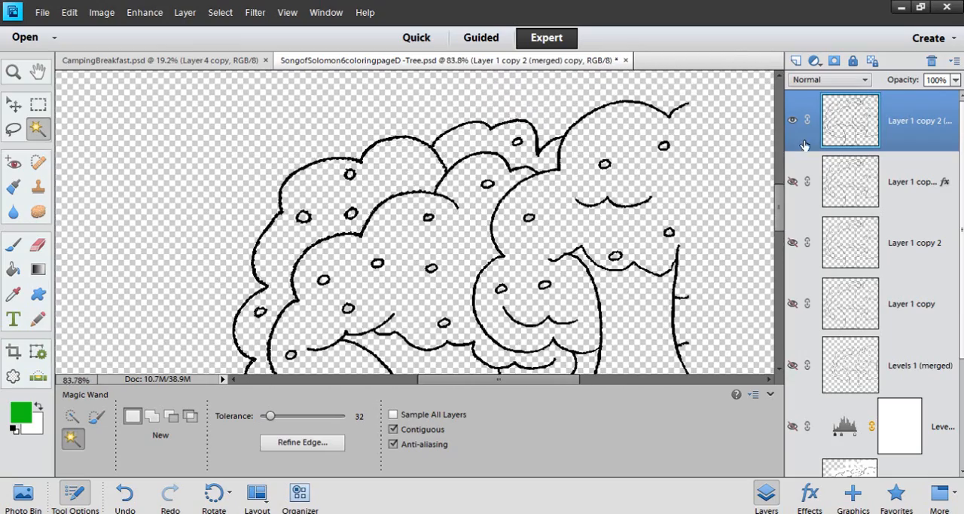
pyautogui.scroll(-4, 403, 247)
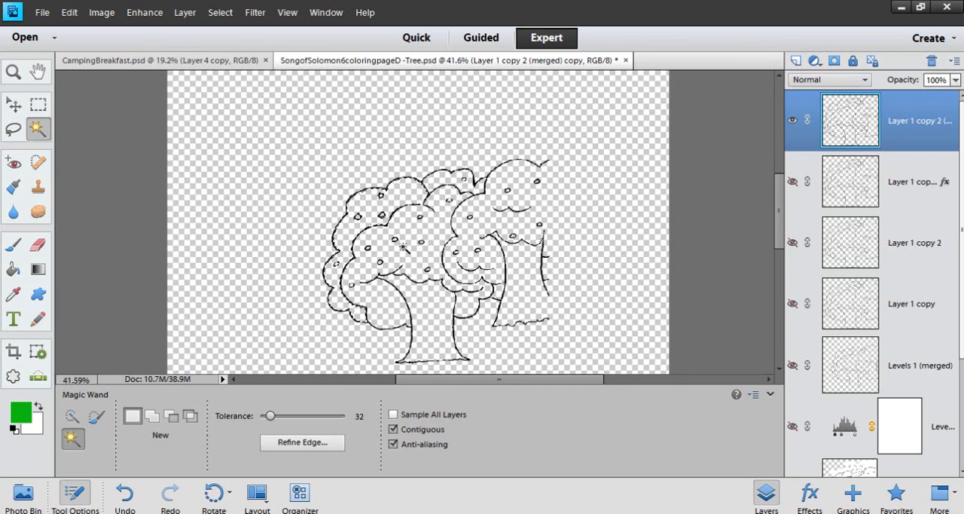
pyautogui.scroll(1, 403, 247)
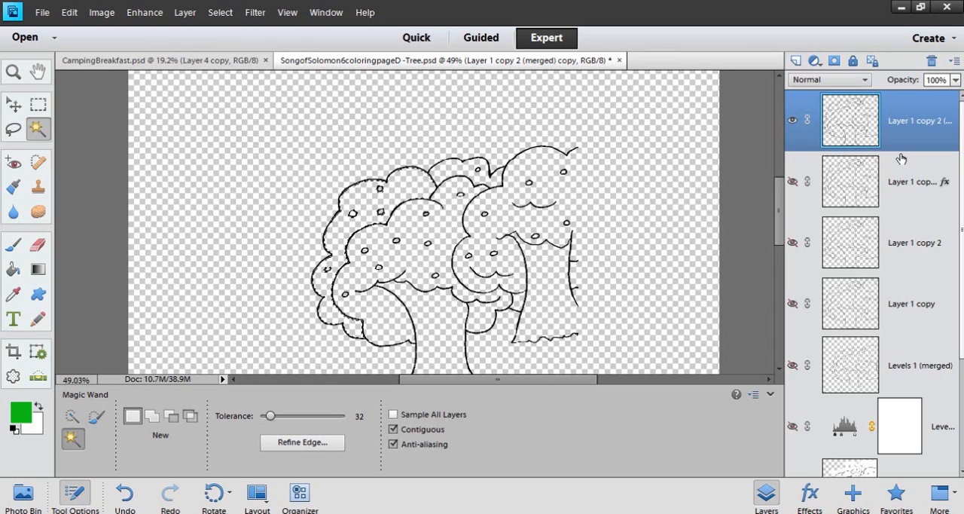
pyautogui.click(795, 62)
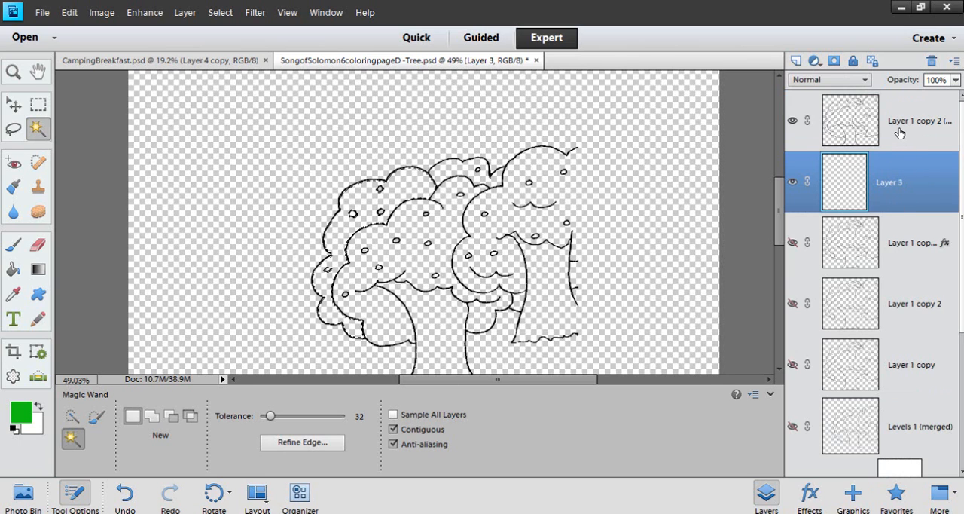
pyautogui.scroll(3, 384, 257)
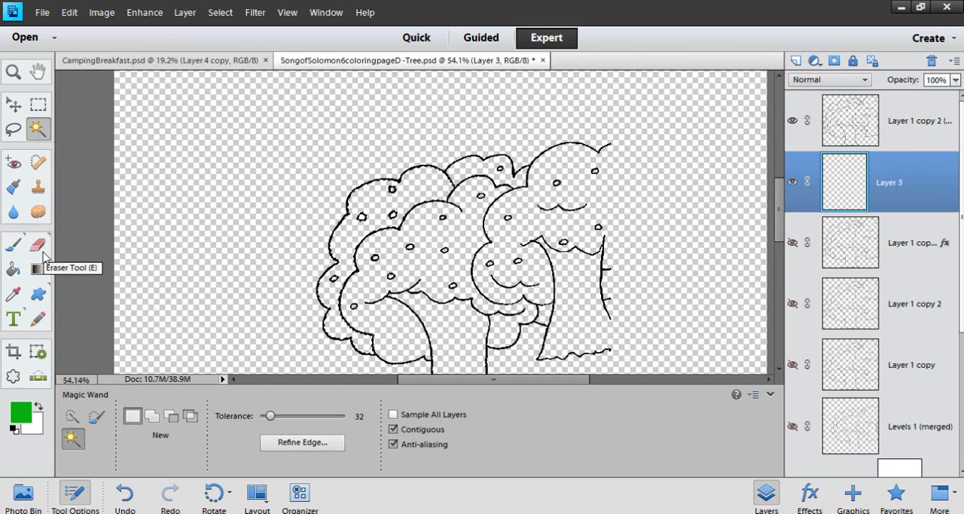
# Choose the 478 px textured brush from the McBad - watercolor2 set for the Brush tool
pyautogui.click(12, 248)
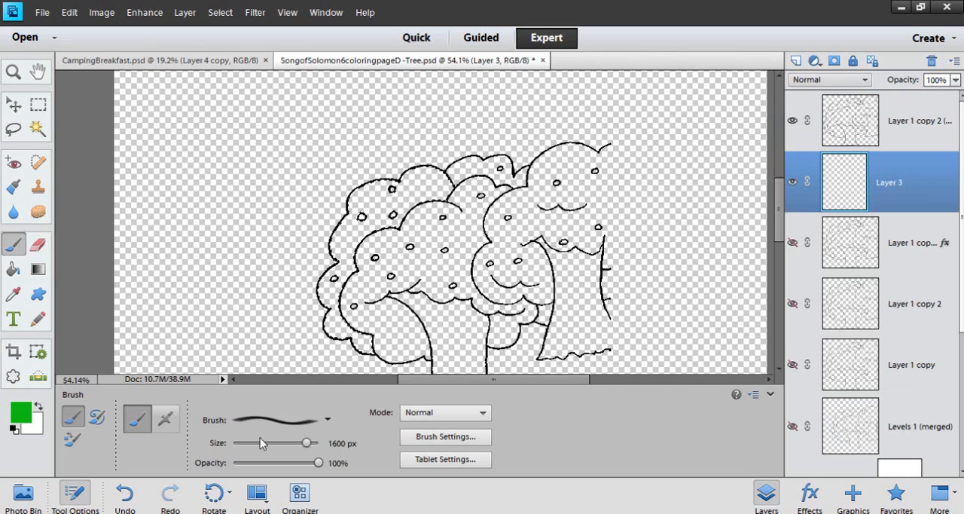
pyautogui.click(323, 426)
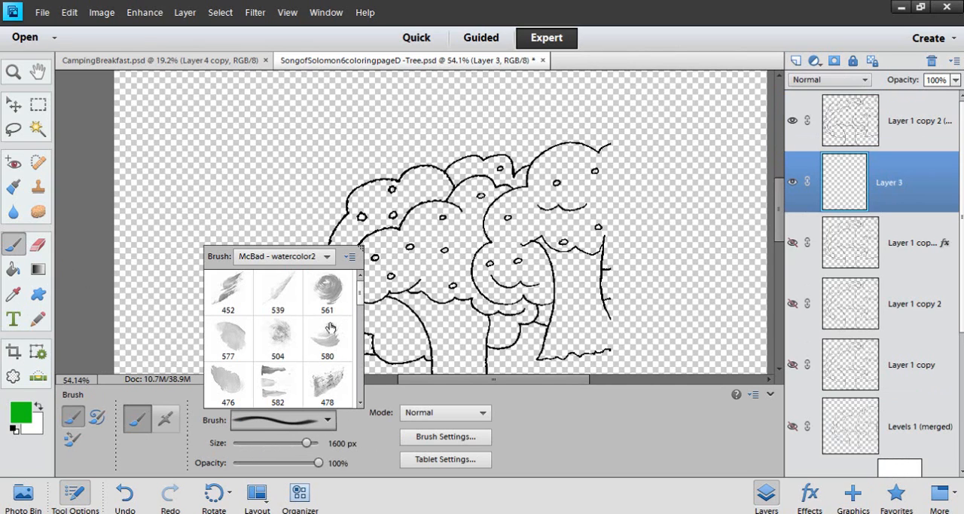
pyautogui.doubleClick(236, 345)
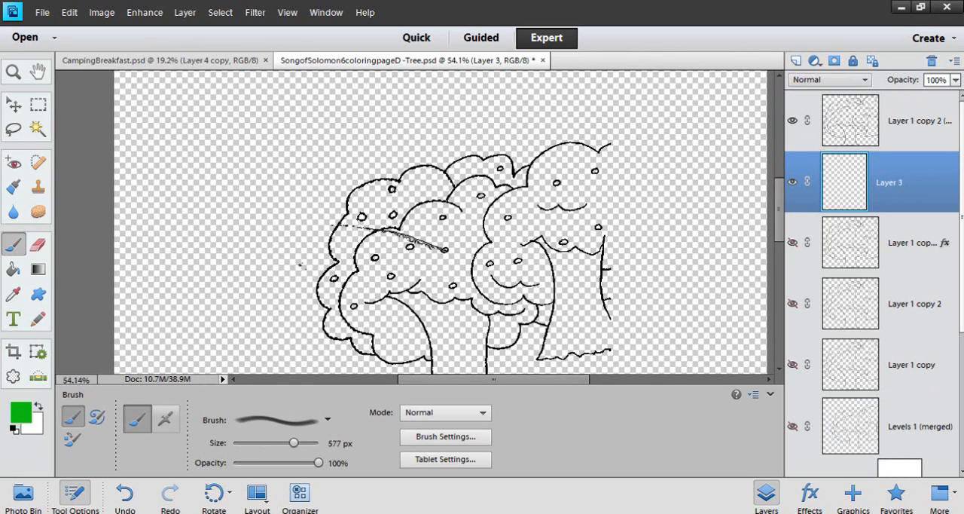
pyautogui.click(328, 421)
pyautogui.doubleClick(334, 392)
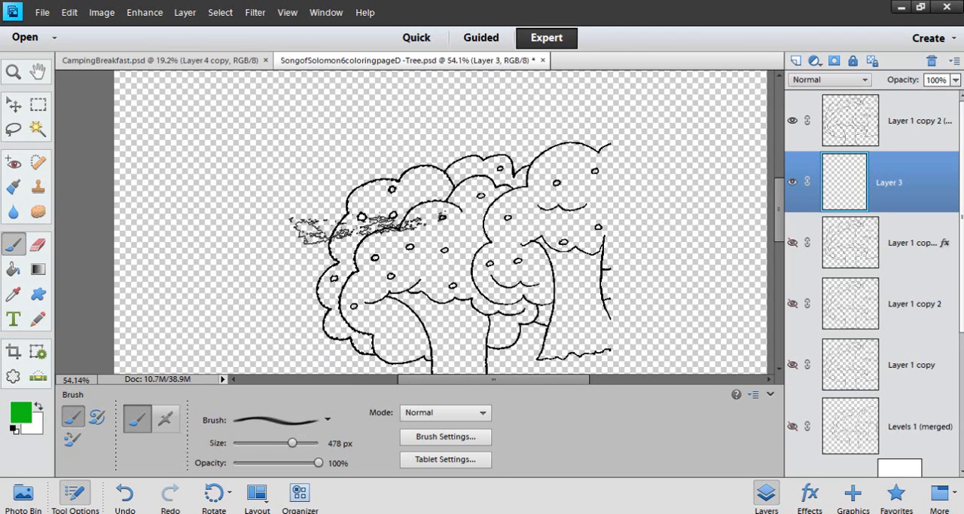
# Paint the selected rear foliage with green watercolor strokes on the blank layer beneath the outline
pyautogui.click(402, 184)
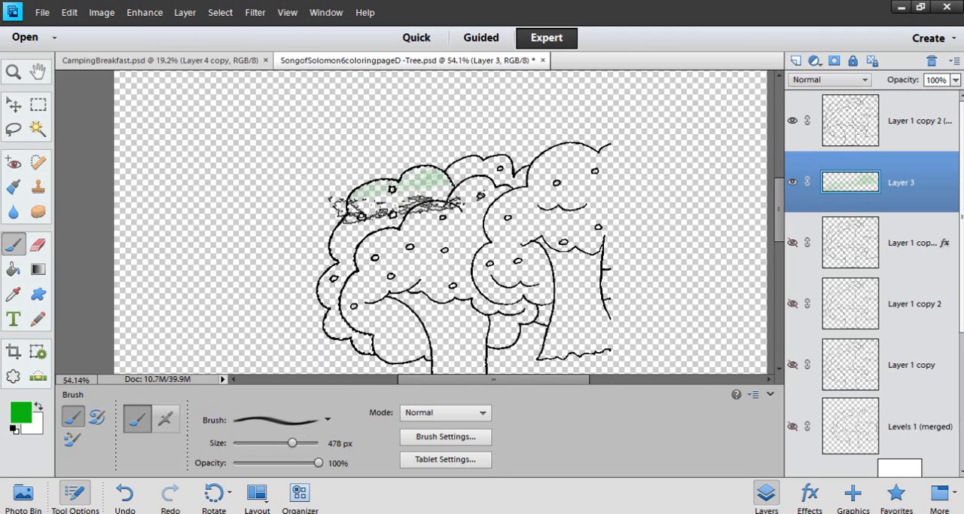
pyautogui.moveTo(391, 203)
pyautogui.mouseDown()
pyautogui.moveTo(375, 242)
pyautogui.moveTo(382, 219)
pyautogui.moveTo(349, 257)
pyautogui.moveTo(356, 318)
pyautogui.moveTo(400, 367)
pyautogui.mouseUp()
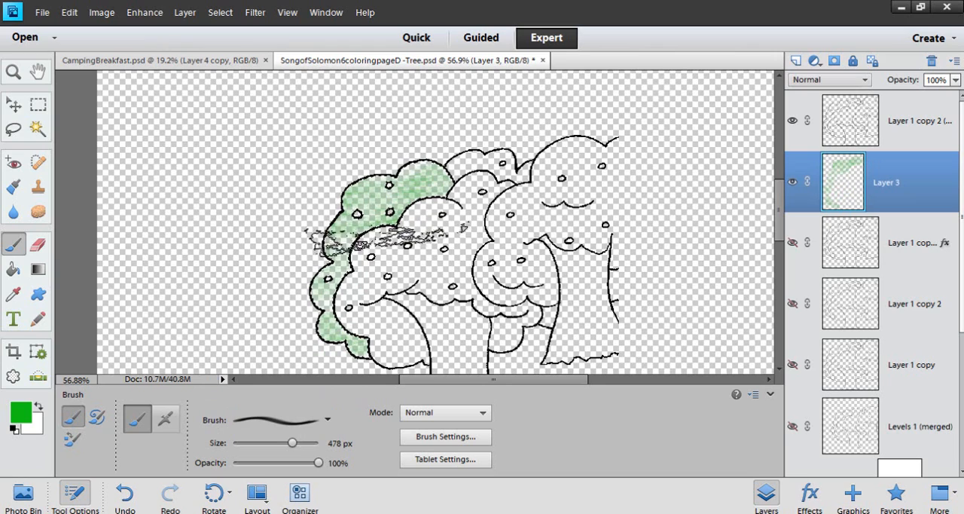
pyautogui.scroll(2, 420, 275)
pyautogui.scroll(1, 419, 276)
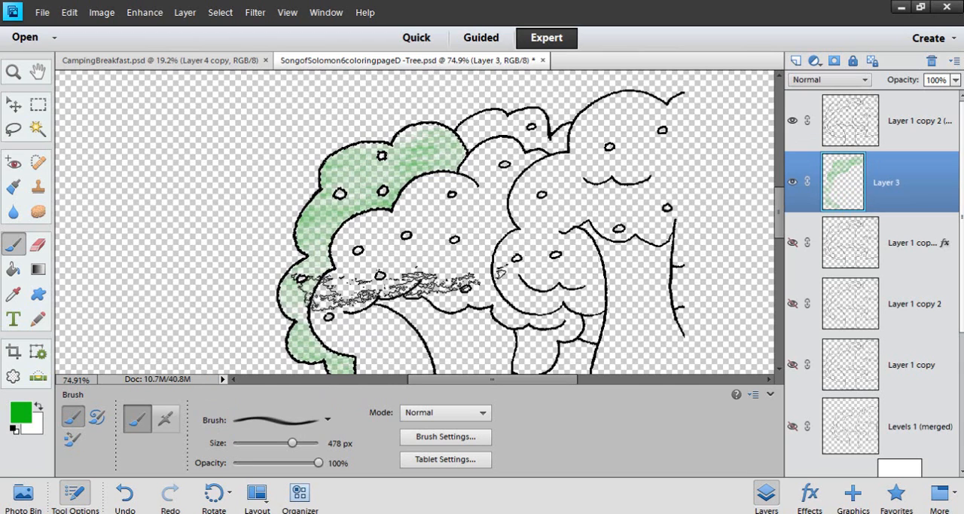
# Add a layer beneath the green paint layer, clear the selection, and fill the whole layer with the white background color
pyautogui.click(793, 61)
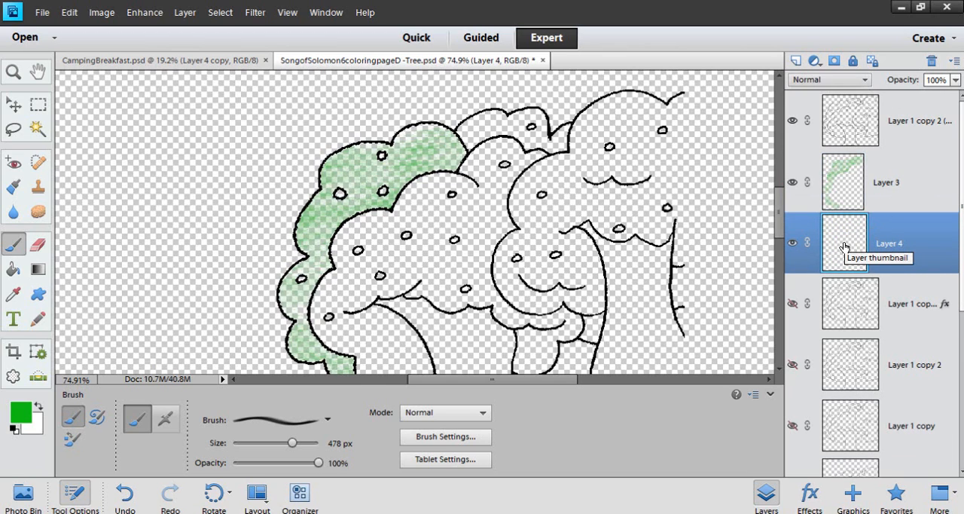
pyautogui.hotkey('ctrl', 'BackSpace')
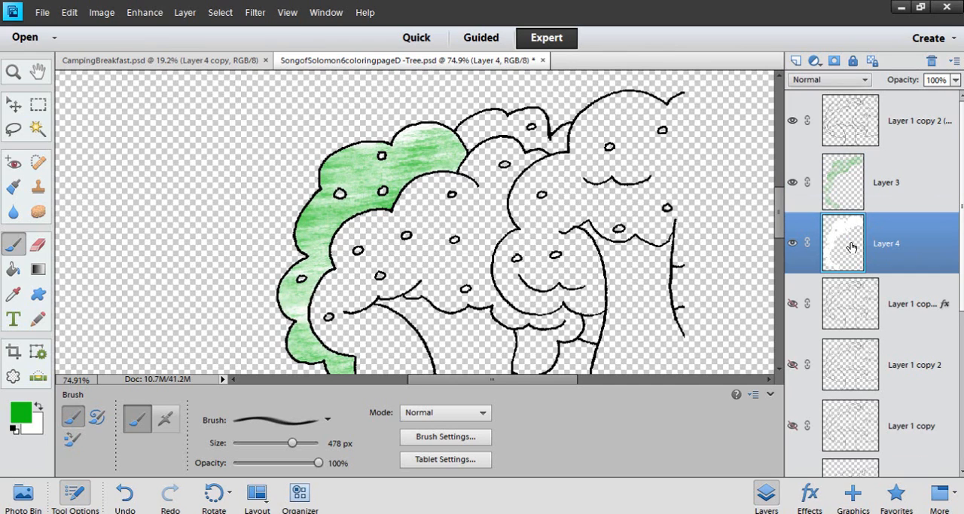
pyautogui.hotkey('ctrl', 'z')
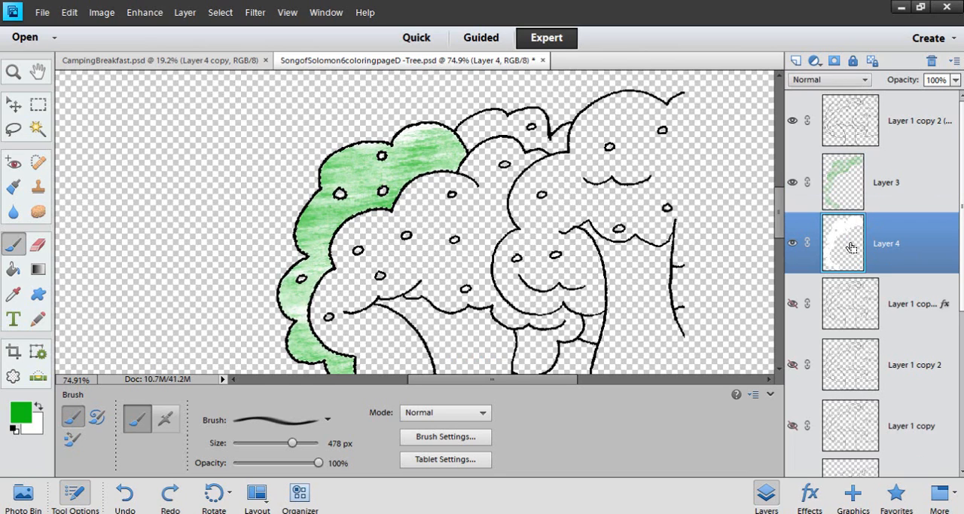
pyautogui.hotkey('ctrl', 'd')
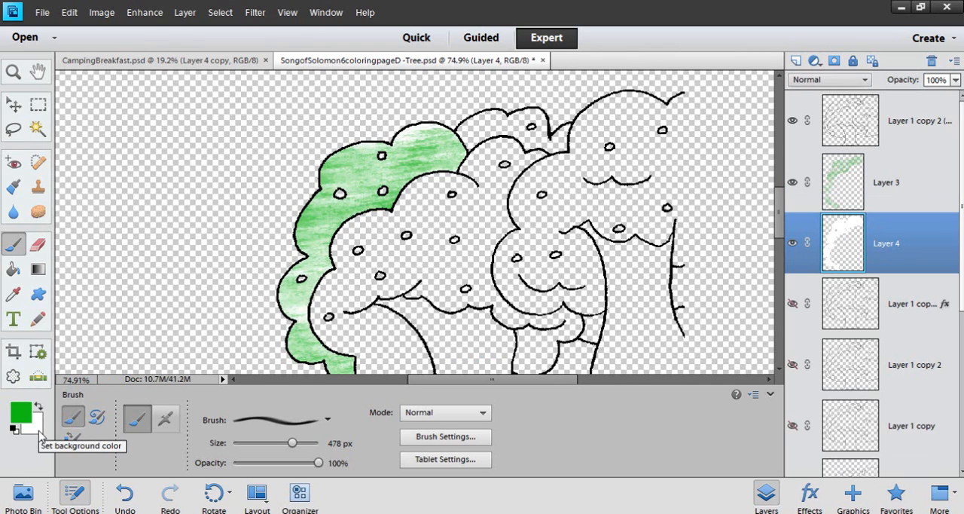
pyautogui.moveTo(92, 299); pyautogui.dragTo(298, 277)
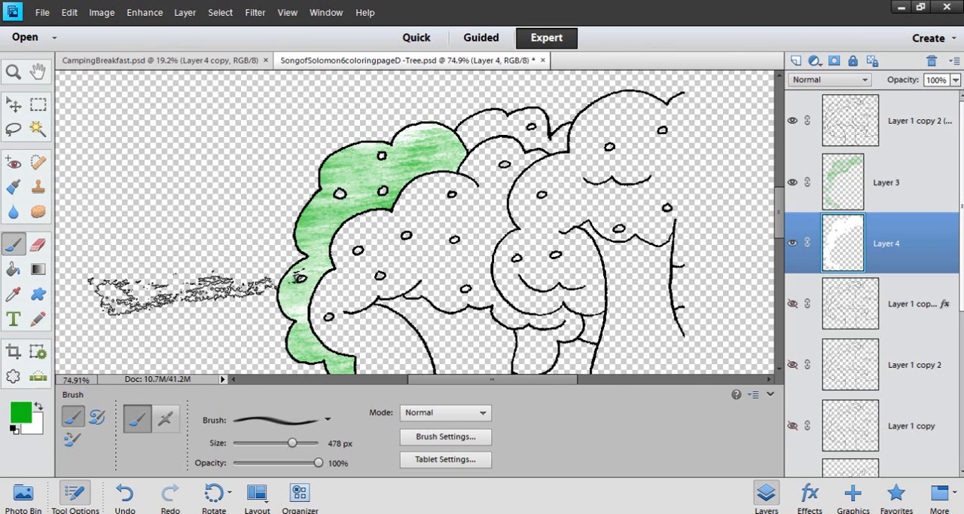
pyautogui.hotkey('ctrl', 'BackSpace')
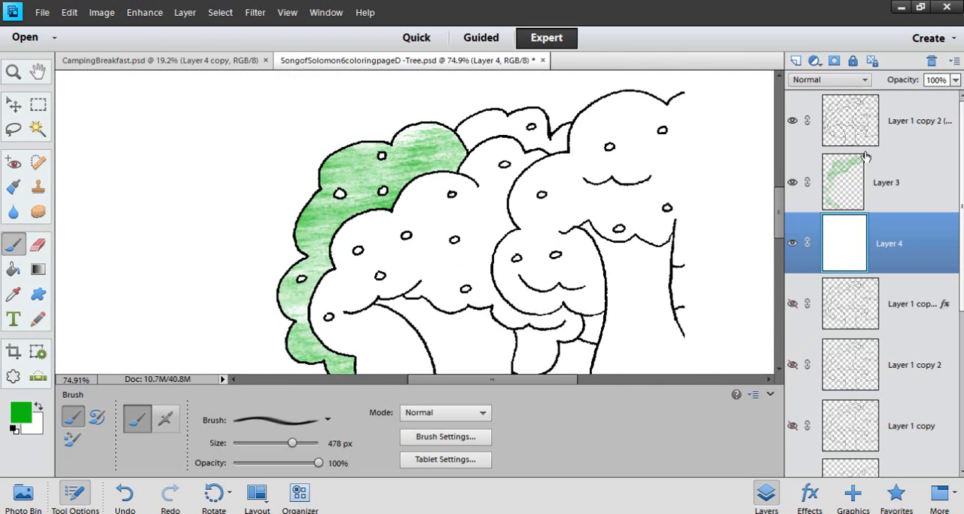
# Reselect the rear foliage from the outline layer with the Magic Wand, and return to the green paint layer with the Brush tool
pyautogui.click(853, 178)
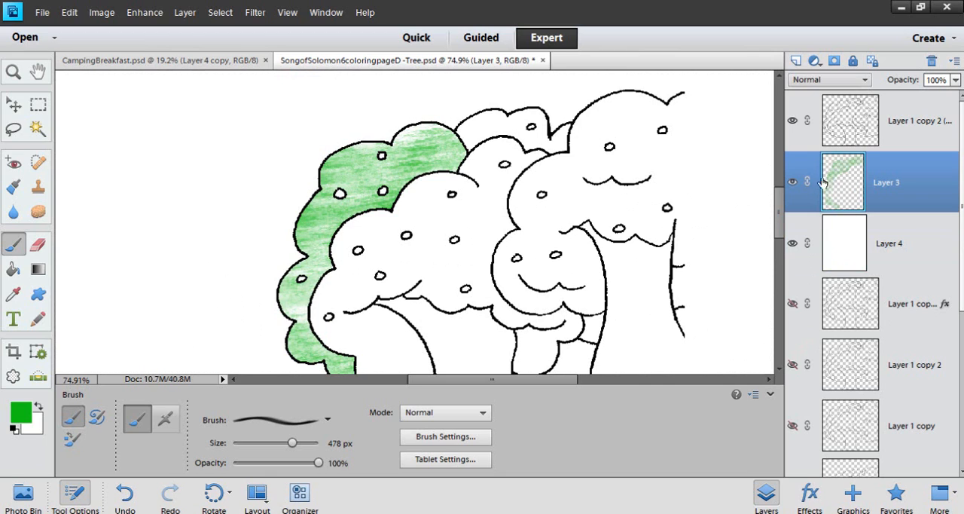
pyautogui.click(846, 122)
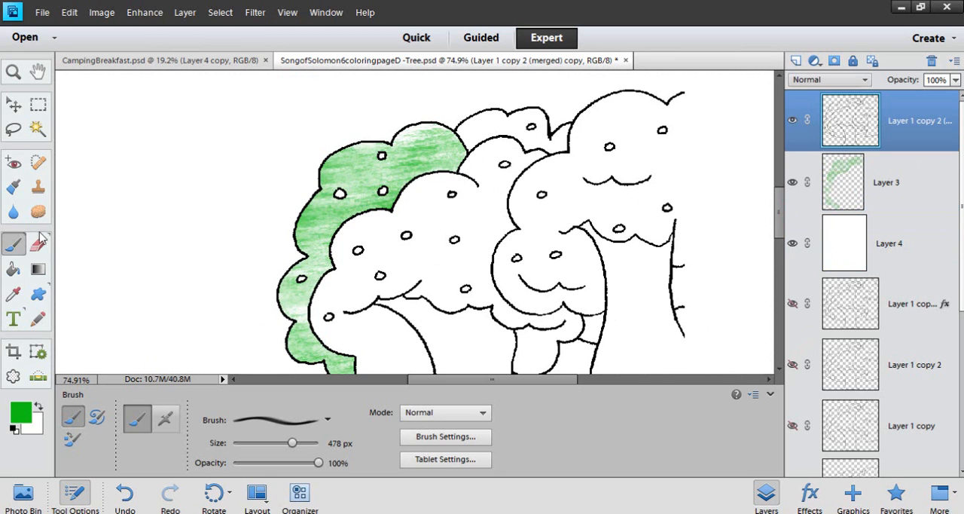
pyautogui.click(38, 130)
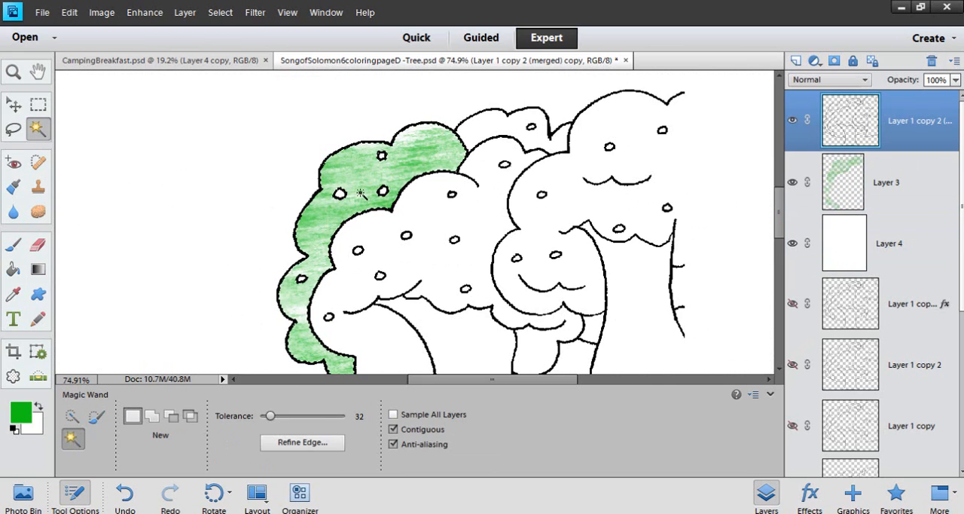
pyautogui.click(898, 201)
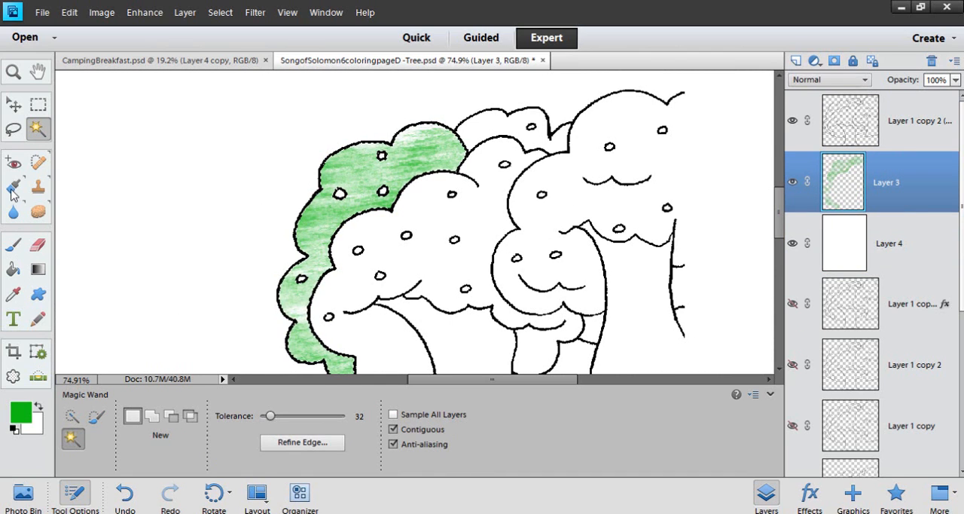
pyautogui.click(12, 244)
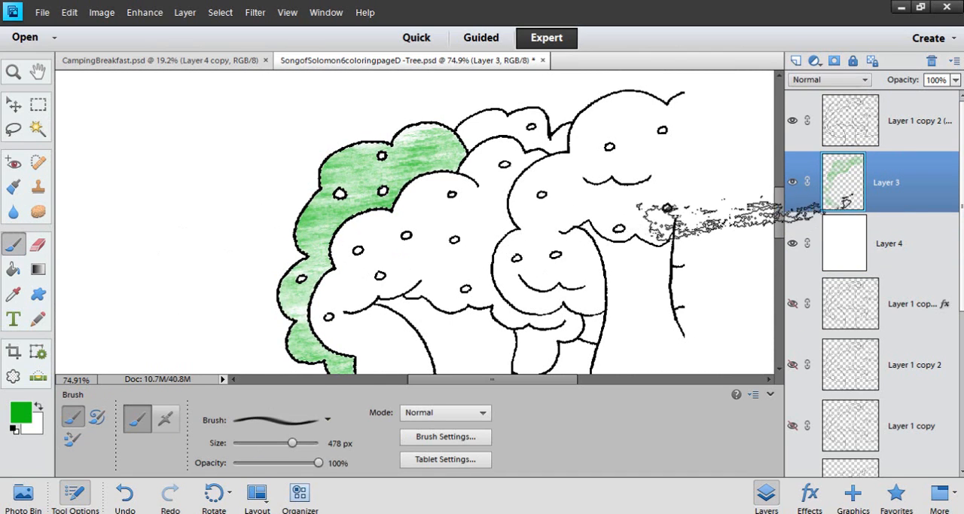
# Choose the 582 px watercolor brush and paint more green over the selected rear foliage
pyautogui.moveTo(779, 200); pyautogui.dragTo(780, 213)
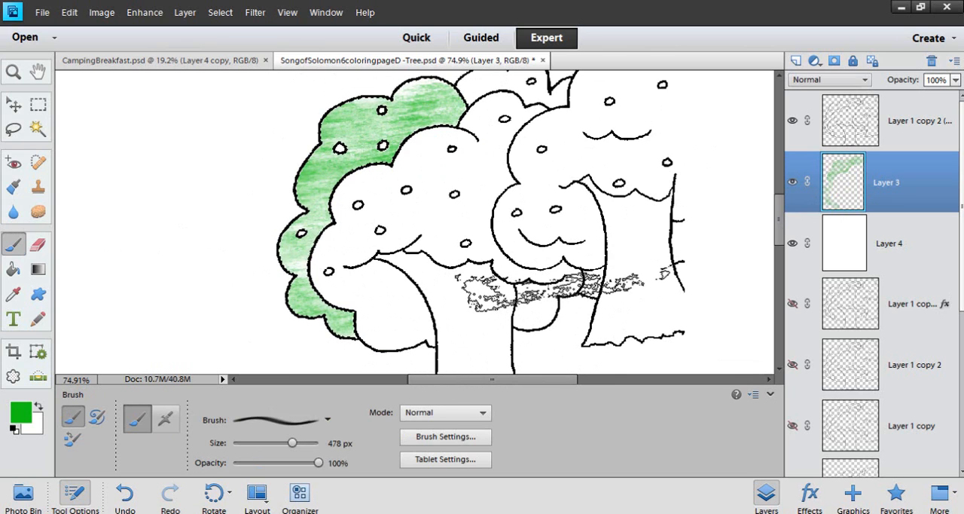
pyautogui.click(328, 422)
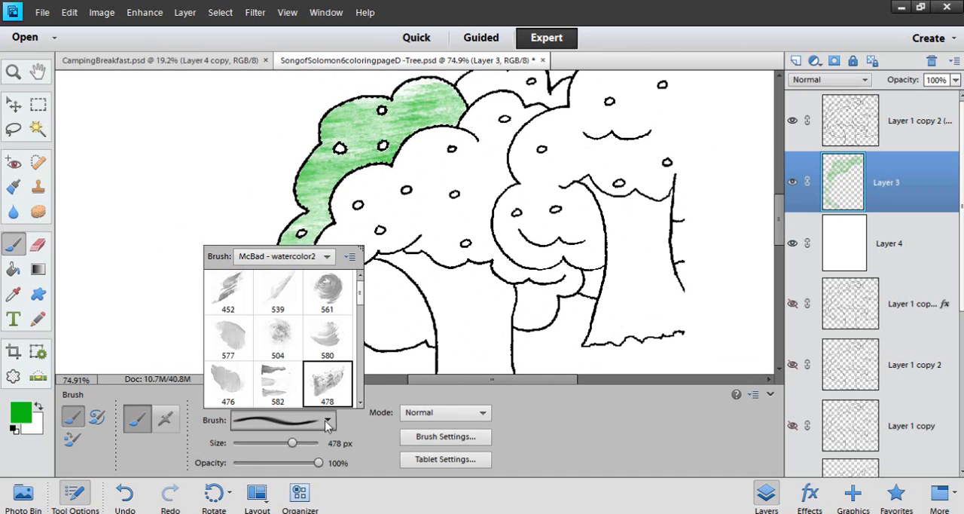
pyautogui.click(278, 390)
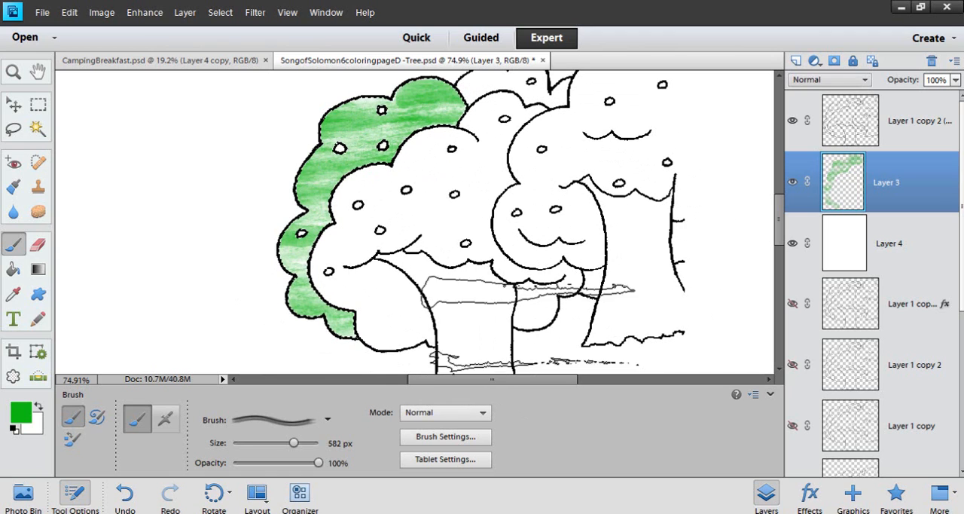
# Switch to the 500 px diagonal-stroke watercolor brush and add darker green texture to the rear foliage
pyautogui.click(326, 420)
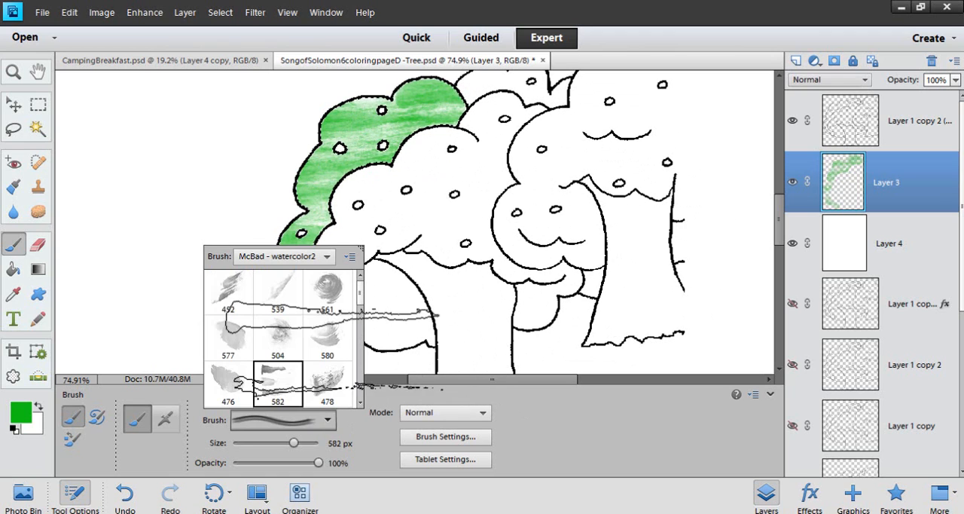
pyautogui.moveTo(362, 295); pyautogui.dragTo(360, 322)
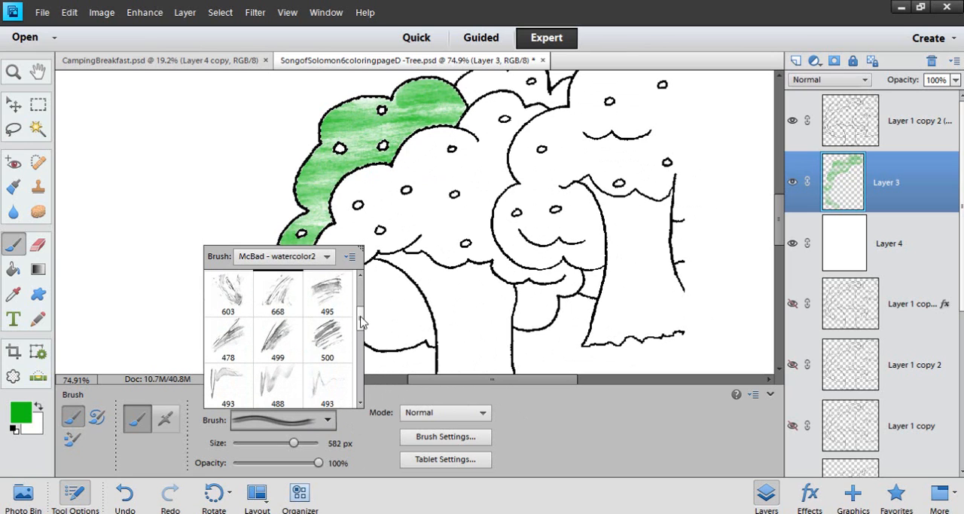
pyautogui.click(326, 336)
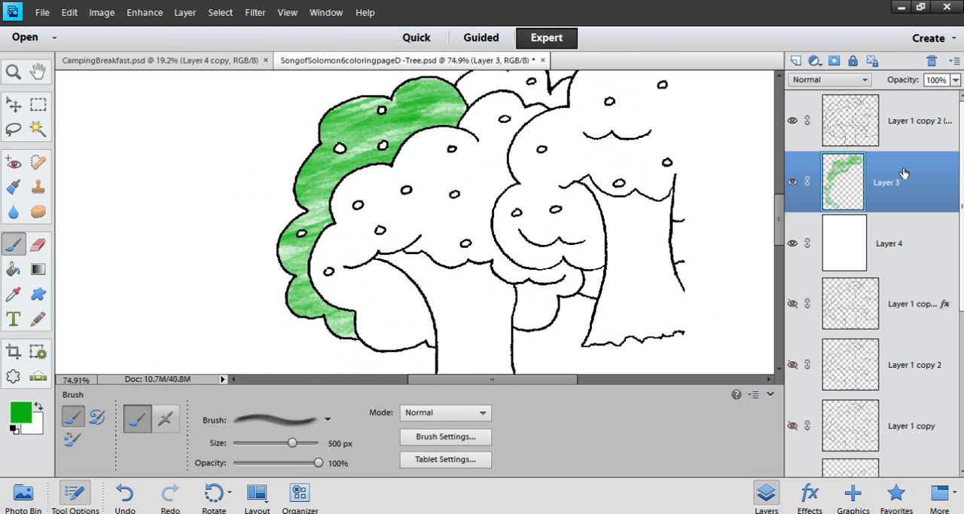
# Select the front foliage area of the main tree from the outline layer with the Magic Wand
pyautogui.click(904, 133)
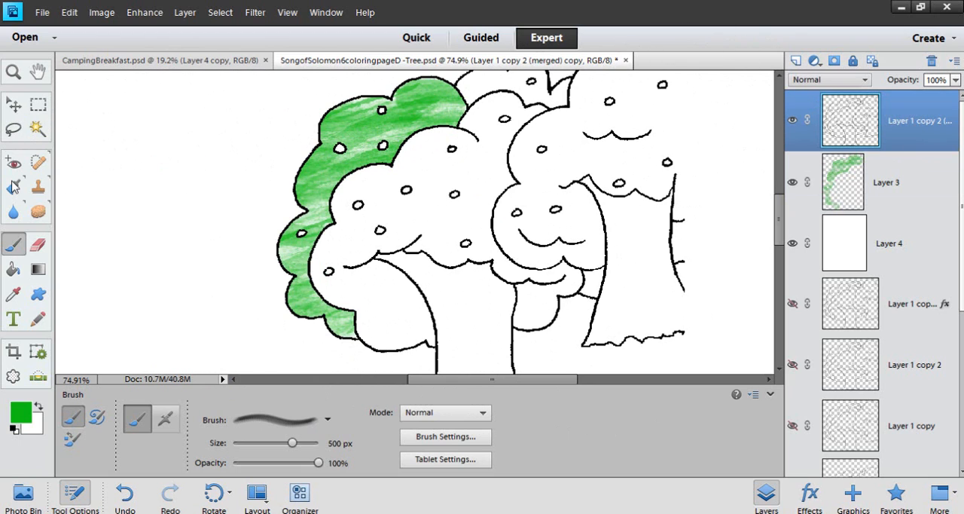
pyautogui.click(38, 129)
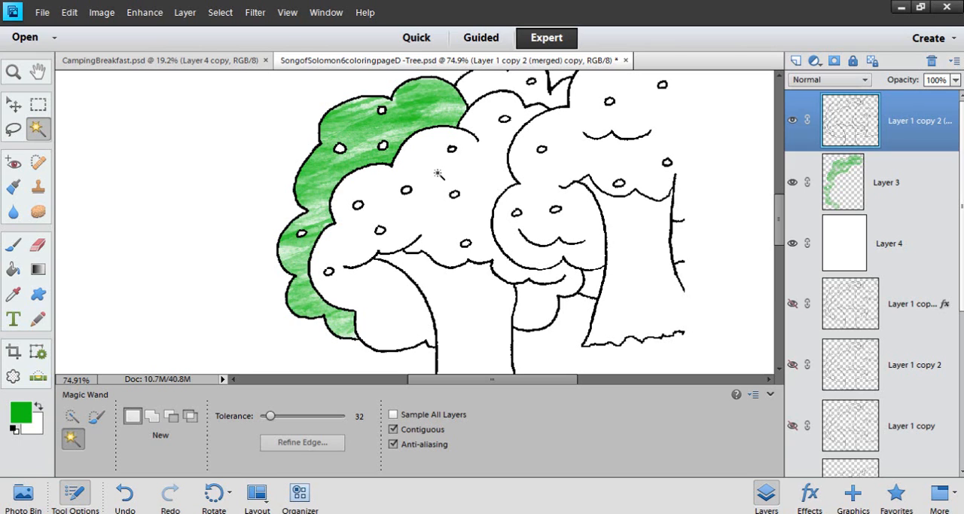
pyautogui.click(437, 174)
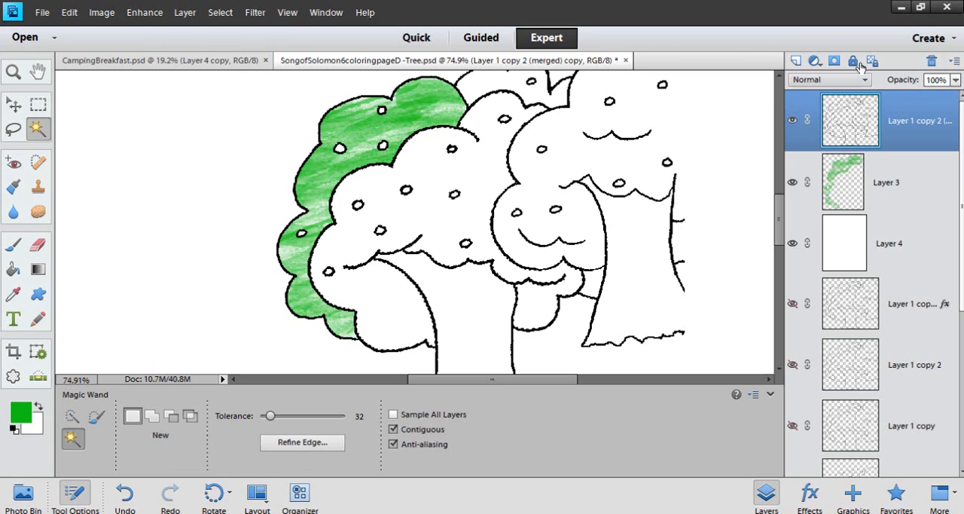
# Add a blank layer beneath the outline layer and paint the selected front foliage green with the 500 px watercolor brush
pyautogui.click(796, 62)
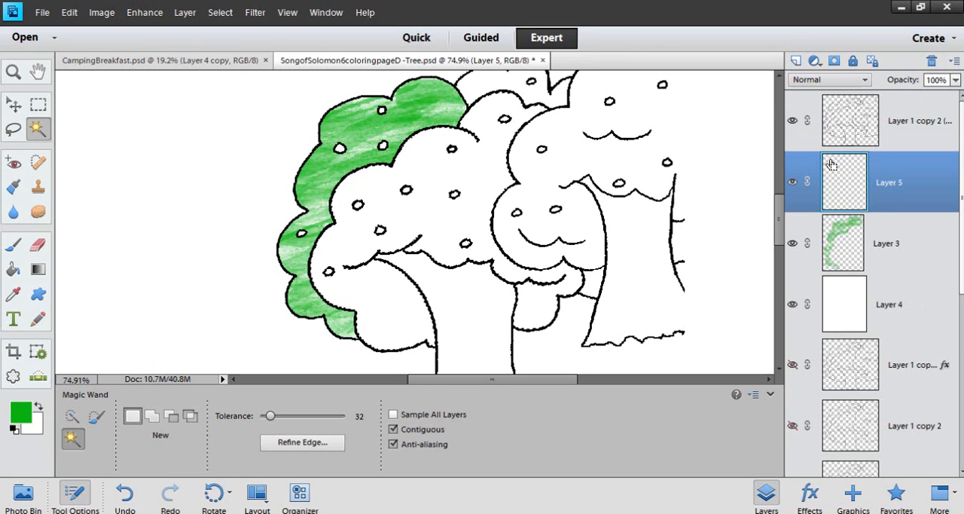
pyautogui.click(13, 249)
pyautogui.moveTo(419, 215)
pyautogui.mouseDown()
pyautogui.moveTo(398, 258)
pyautogui.moveTo(473, 198)
pyautogui.moveTo(385, 294)
pyautogui.moveTo(422, 342)
pyautogui.mouseUp()
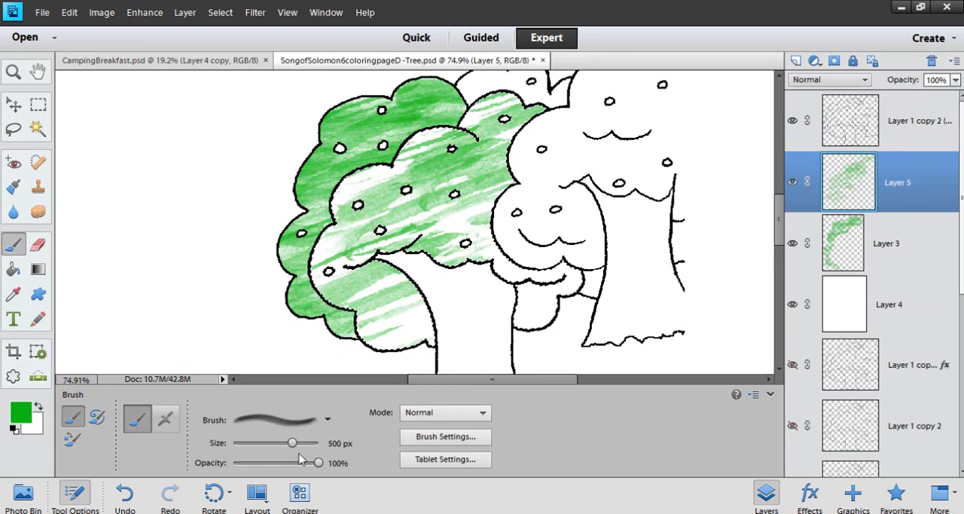
# Switch to the 487 px watercolor brush for the front foliage
pyautogui.click(327, 419)
pyautogui.moveTo(359, 328); pyautogui.dragTo(360, 348)
pyautogui.doubleClick(278, 310)
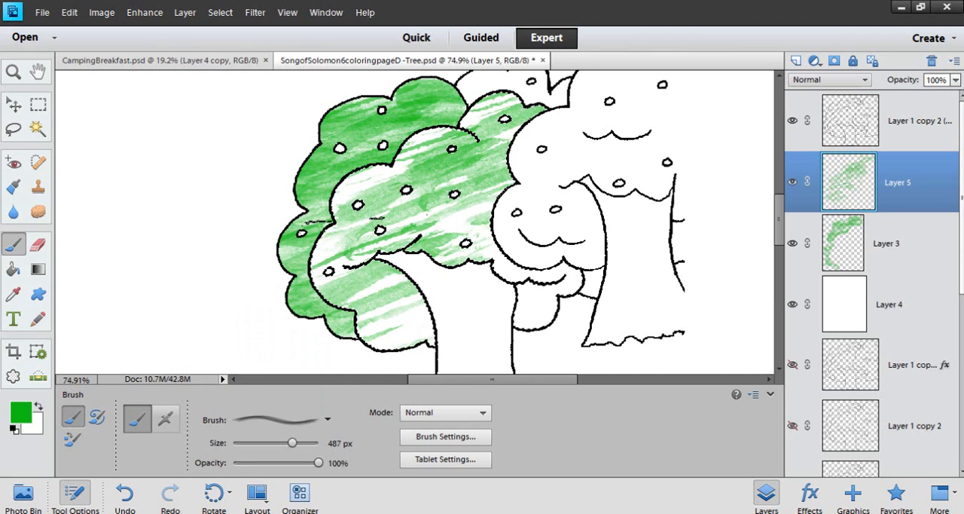
# Choose the 488 px streaky watercolor brush and paint dense green over the selected front foliage
pyautogui.click(326, 420)
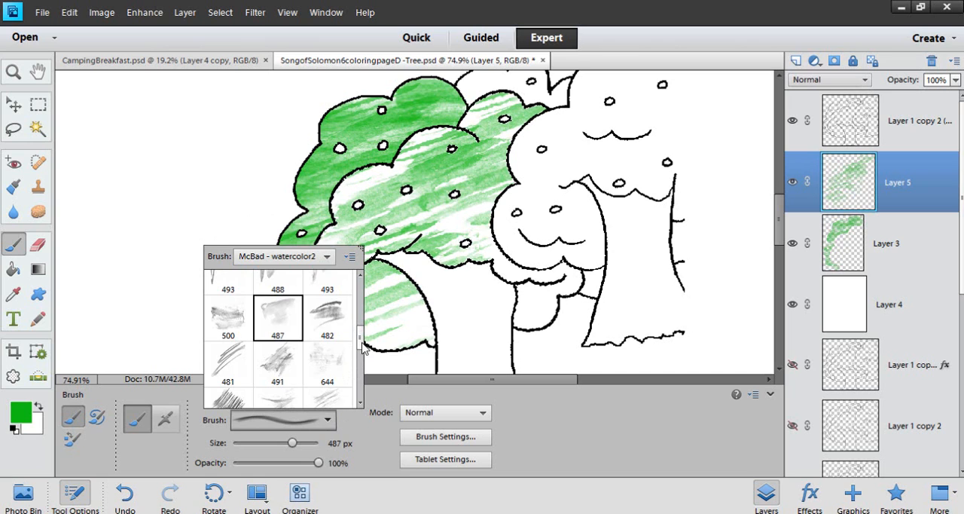
pyautogui.scroll(-5, 354, 344)
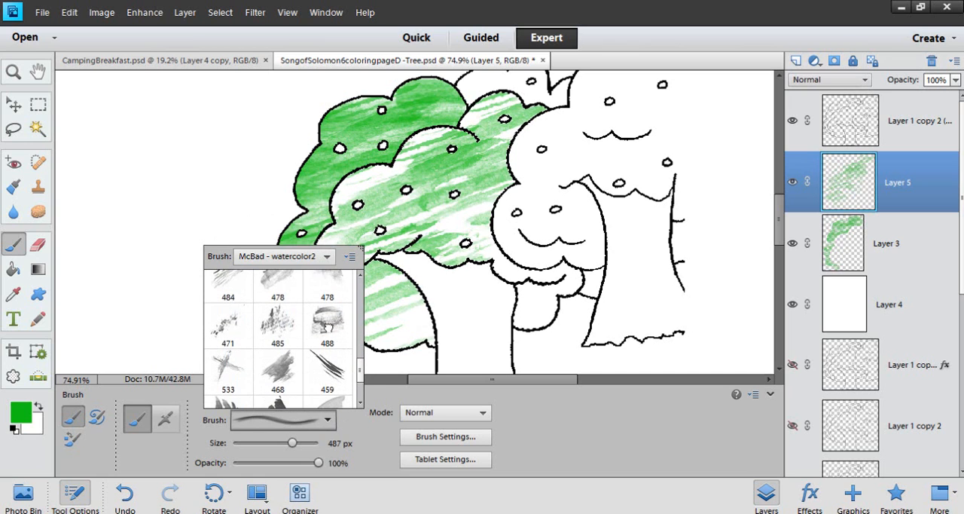
pyautogui.doubleClick(328, 320)
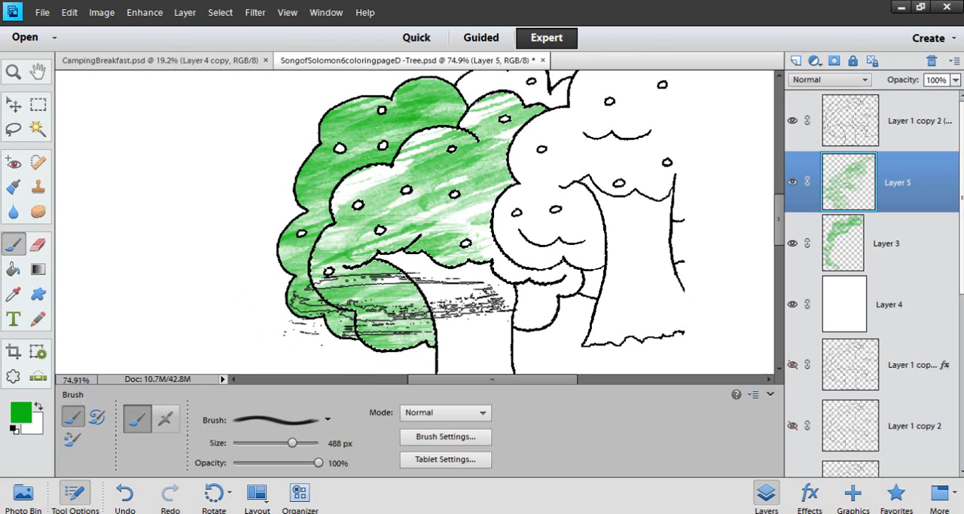
pyautogui.moveTo(403, 301)
pyautogui.mouseDown()
pyautogui.moveTo(392, 215)
pyautogui.moveTo(391, 279)
pyautogui.moveTo(429, 214)
pyautogui.moveTo(449, 204)
pyautogui.moveTo(448, 220)
pyautogui.moveTo(440, 249)
pyautogui.moveTo(429, 154)
pyautogui.moveTo(377, 271)
pyautogui.moveTo(388, 322)
pyautogui.mouseUp()
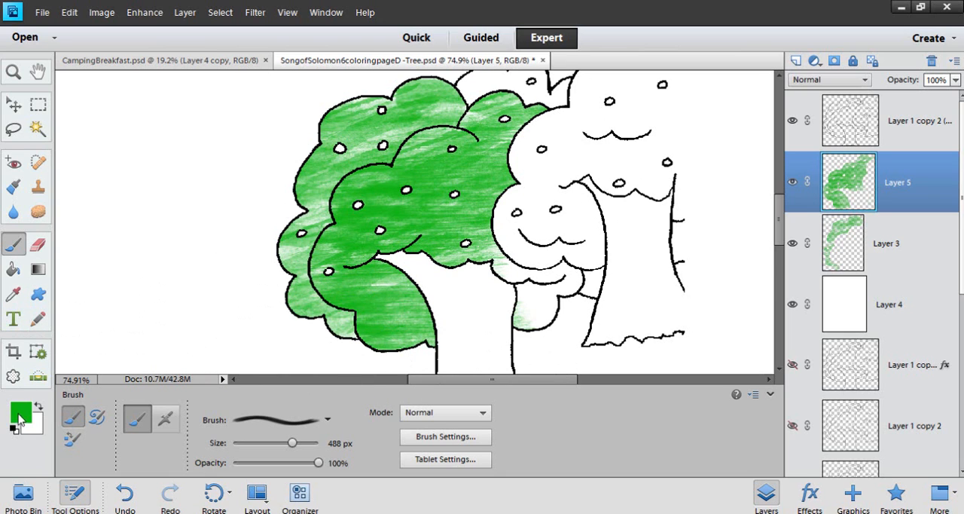
# Activate the Magic Wand and set it to add to the selection
pyautogui.moveTo(781, 219); pyautogui.dragTo(781, 223)
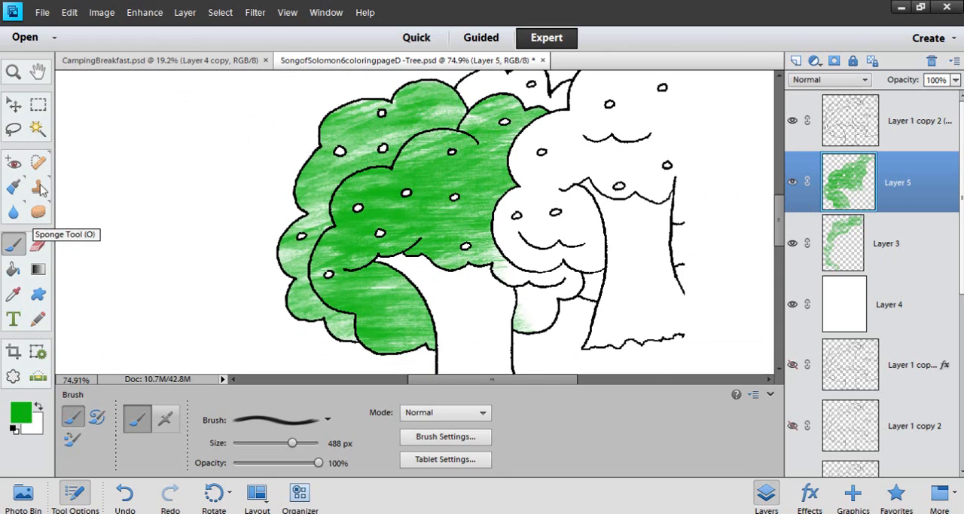
pyautogui.click(38, 131)
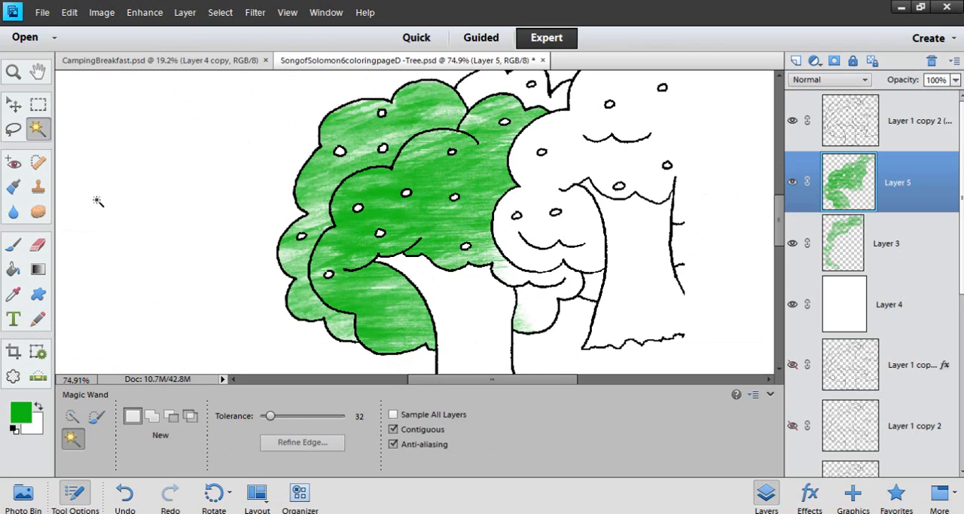
pyautogui.click(152, 417)
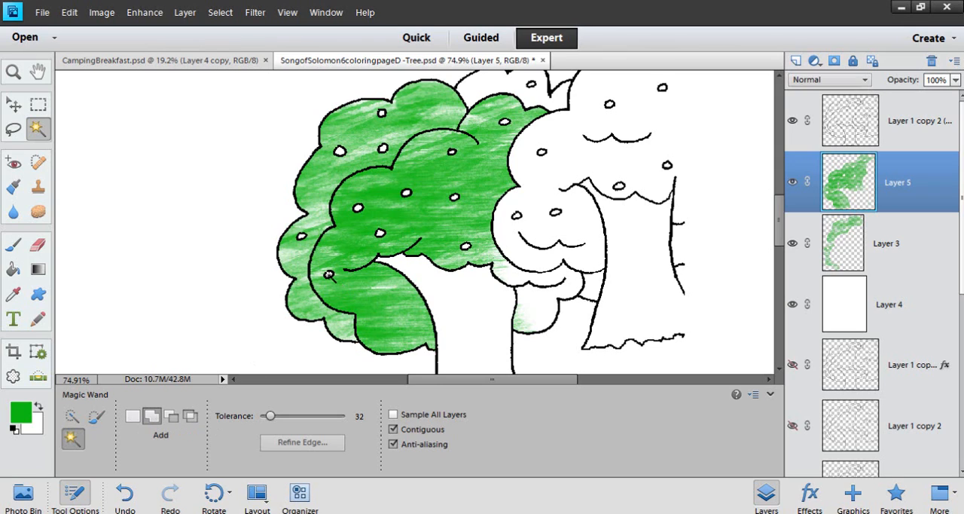
# Try to select the fruit circles while the painted front foliage layer is active, and undo the last Magic Wand selection
pyautogui.click(328, 275)
pyautogui.scroll(5, 340, 277)
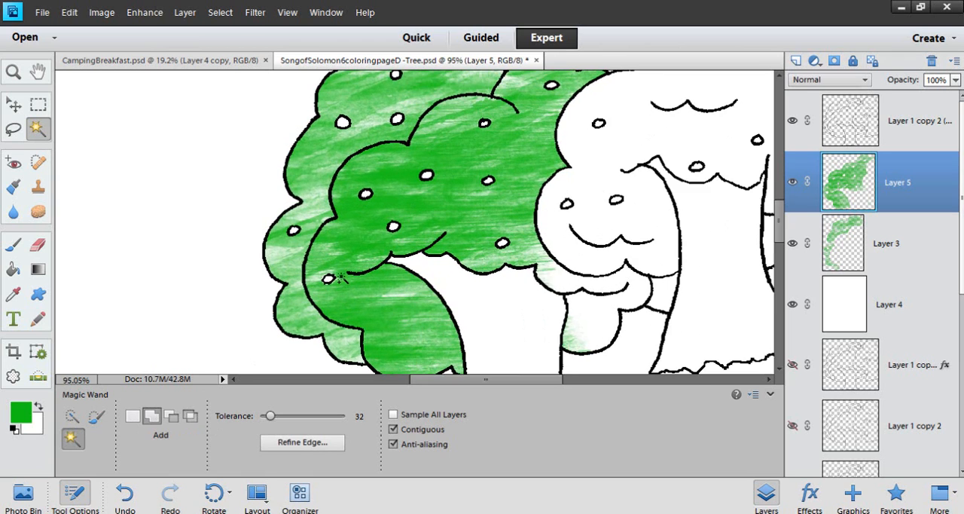
pyautogui.click(265, 202)
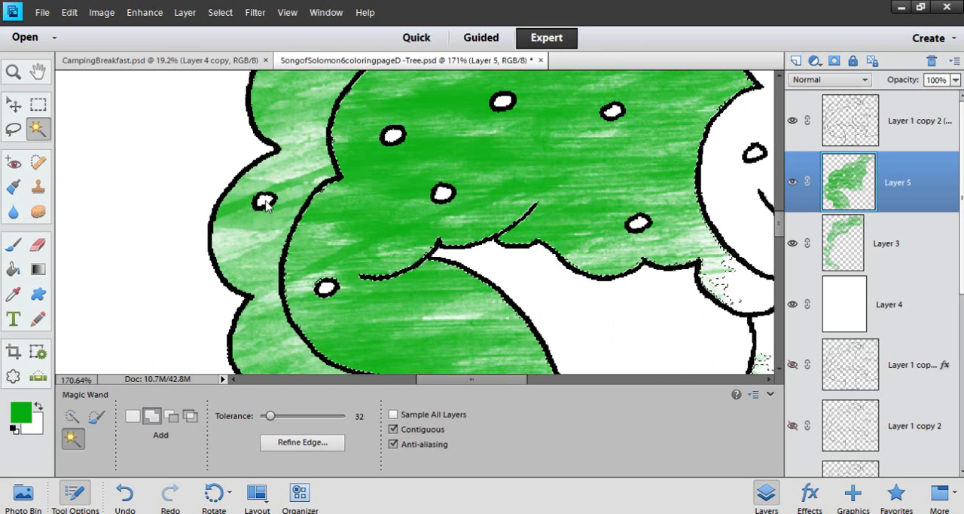
pyautogui.hotkey('ctrl', 'z')
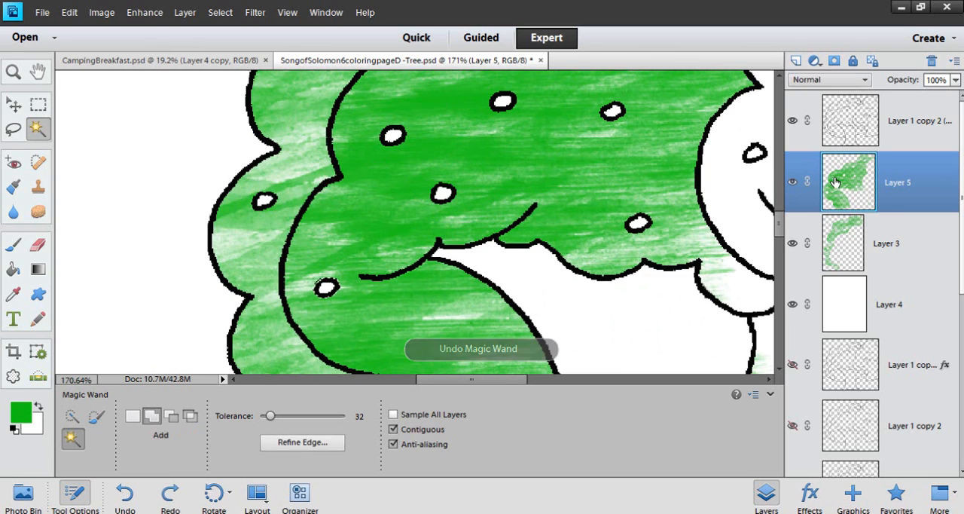
# Activate the outline layer, clear the old selection, and select the fruit circles in the lower and middle foliage with the Magic Wand
pyautogui.click(932, 137)
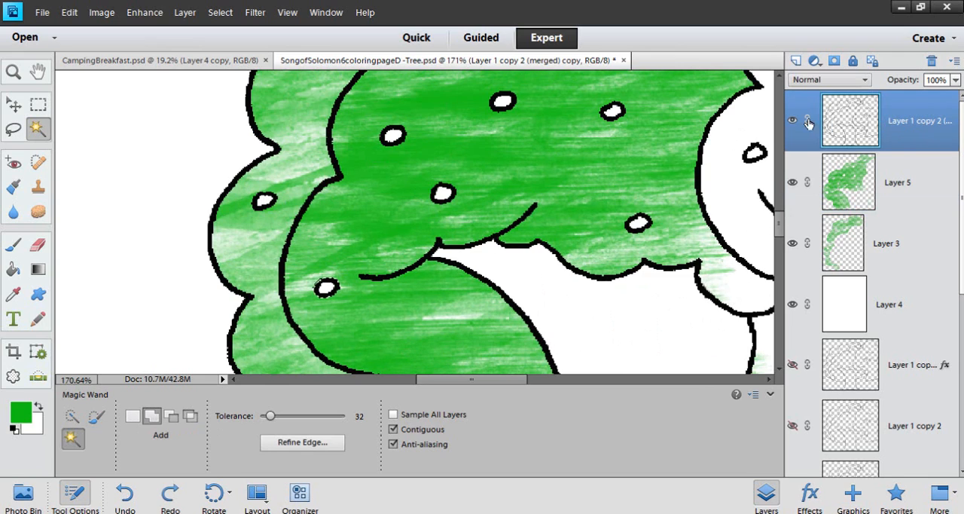
pyautogui.click(263, 200)
pyautogui.hotkey('ctrl', 'd')
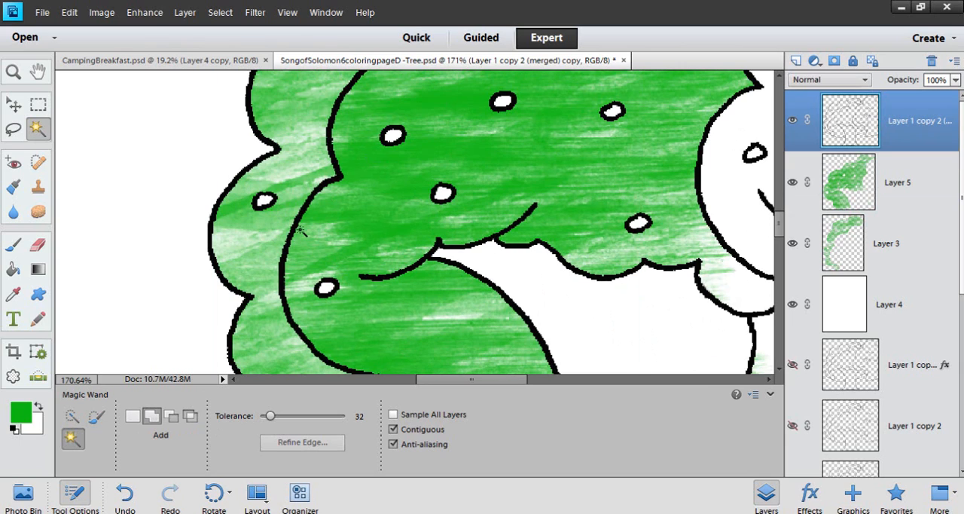
pyautogui.click(326, 287)
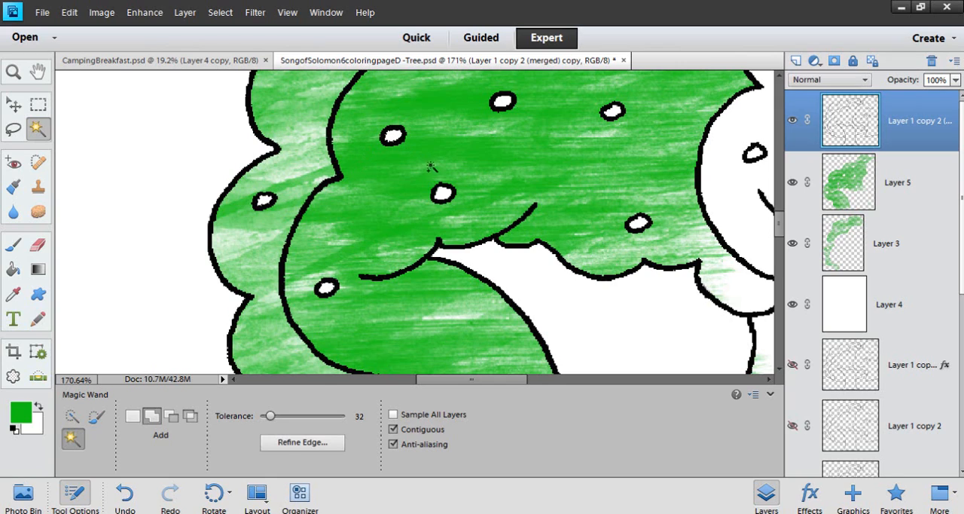
pyautogui.click(442, 194)
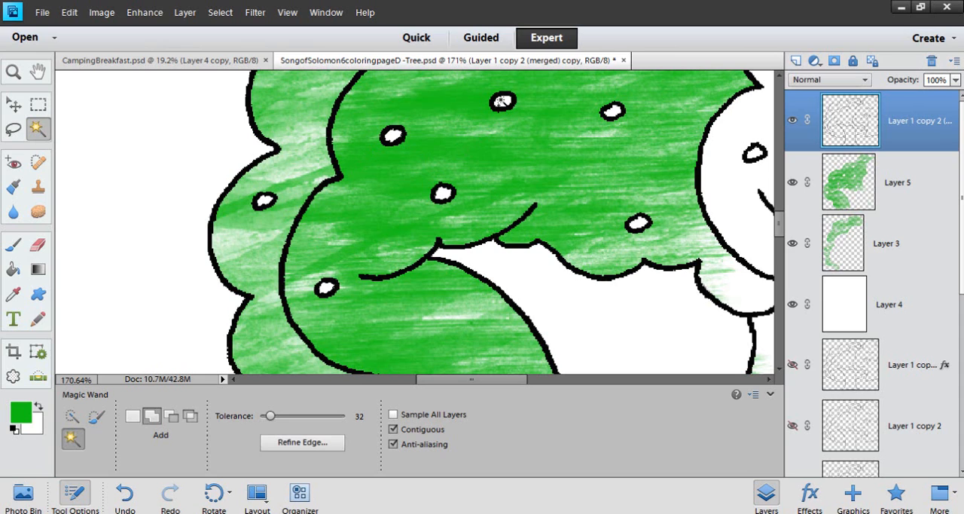
pyautogui.click(503, 102)
pyautogui.click(612, 113)
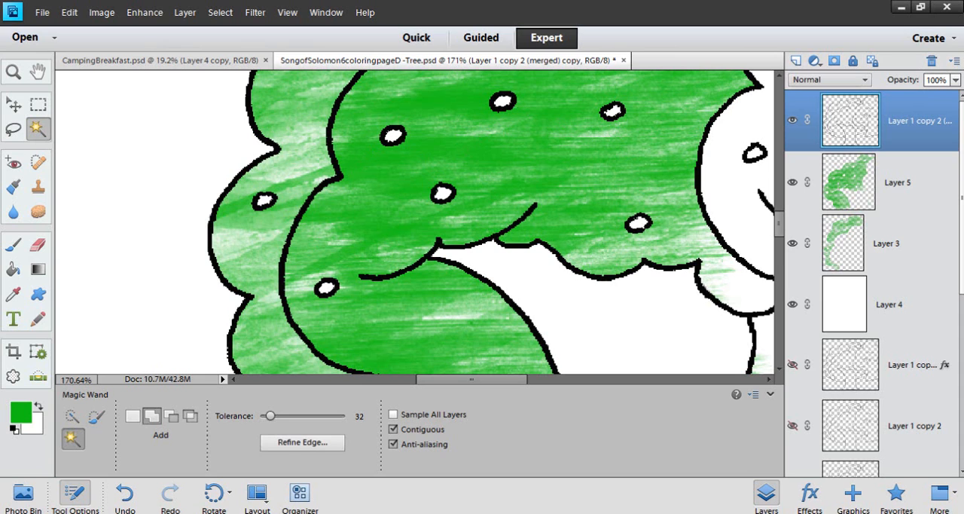
pyautogui.click(638, 223)
# Add the remaining fruit circles in the upper front and rear foliage to the selection
pyautogui.moveTo(576, 217); pyautogui.dragTo(479, 369)
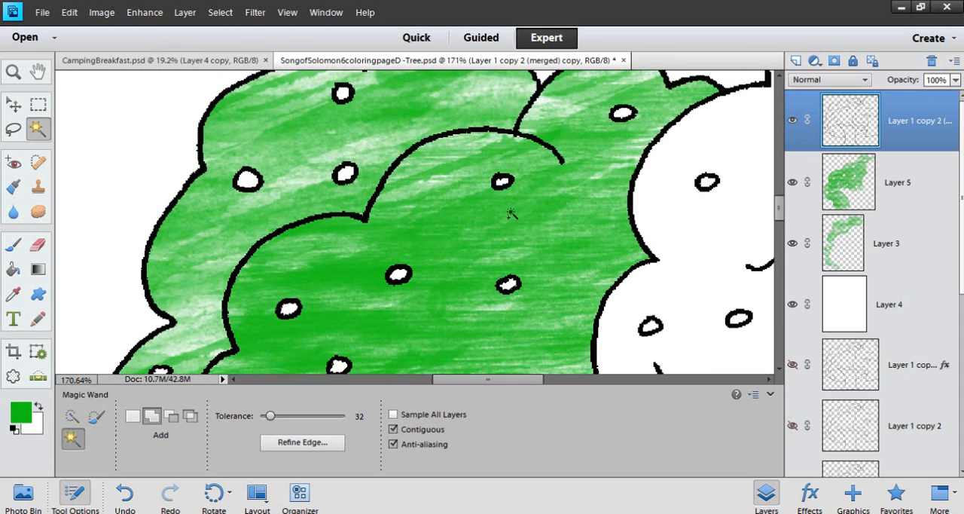
pyautogui.click(503, 182)
pyautogui.click(627, 113)
pyautogui.click(343, 93)
pyautogui.click(346, 173)
pyautogui.click(253, 181)
# Add a blank layer beneath the outline layer and set the foreground color to orange-red f72705
pyautogui.moveTo(423, 185); pyautogui.dragTo(386, 291)
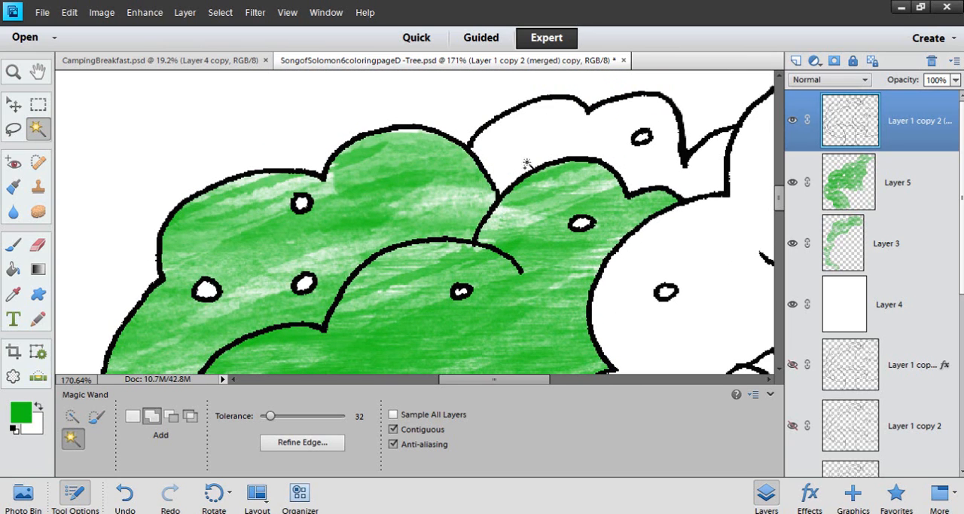
pyautogui.scroll(-1, 474, 201)
pyautogui.scroll(-5, 472, 199)
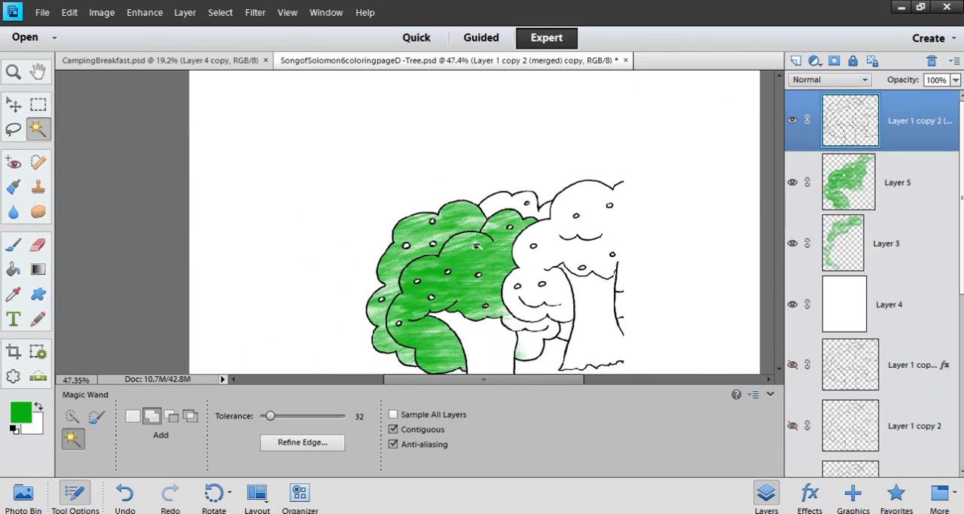
pyautogui.keyDown('ctrl'); pyautogui.click(796, 60); pyautogui.keyUp('ctrl')
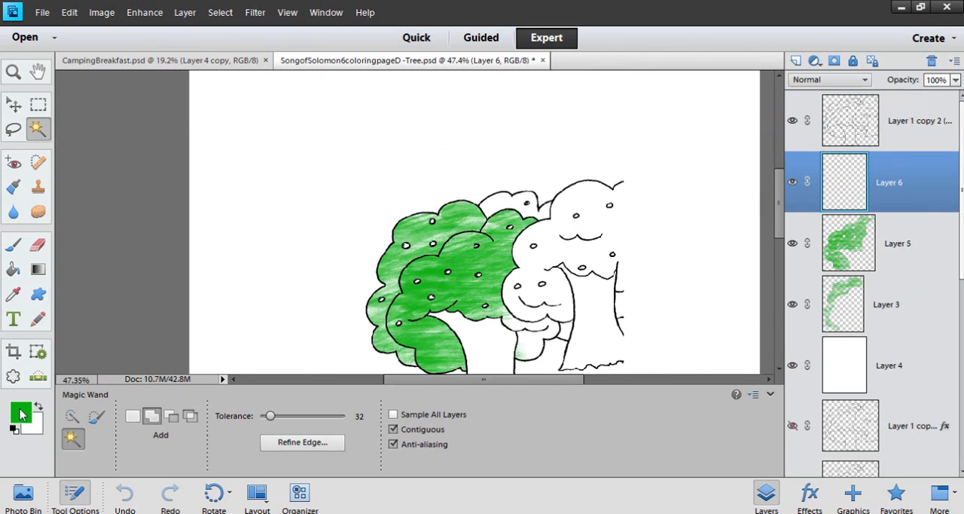
pyautogui.click(21, 412)
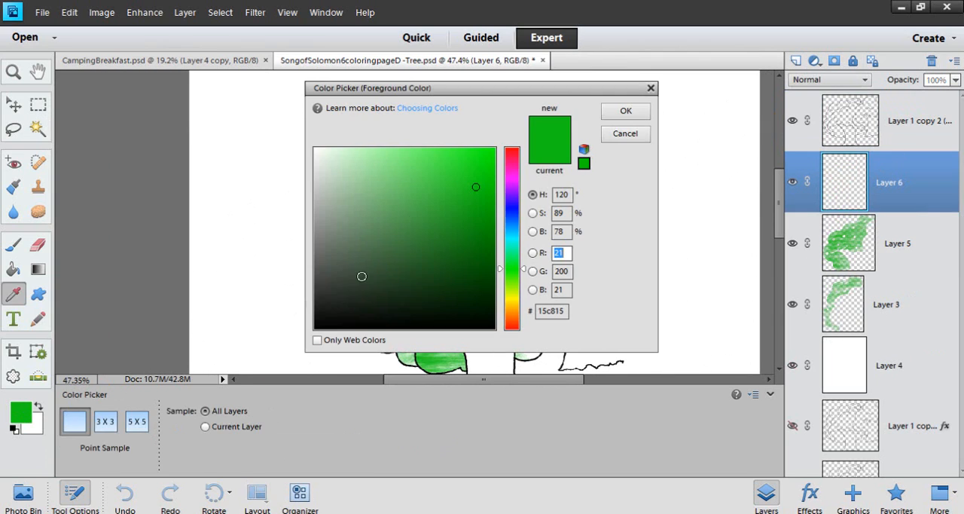
pyautogui.click(510, 325)
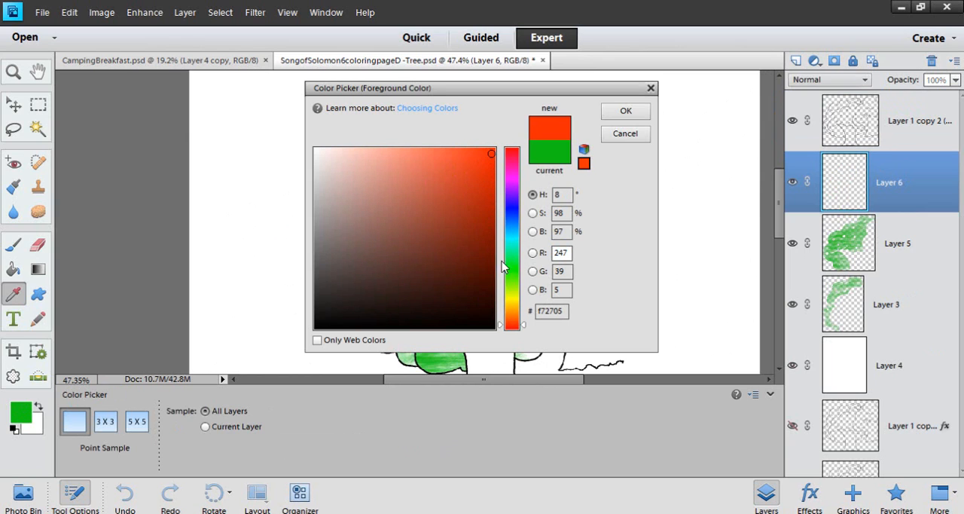
pyautogui.click(625, 111)
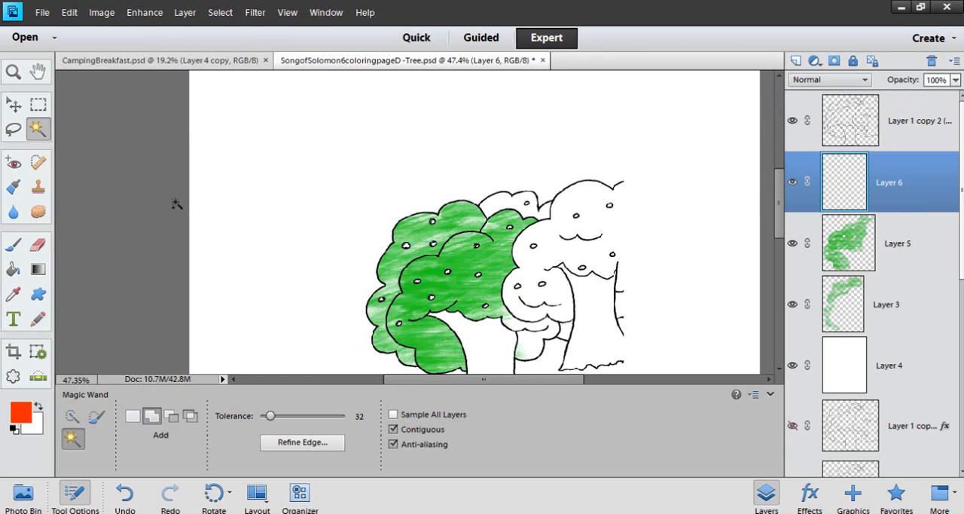
# Paint orange-red over the selected fruit circles with the 488 px watercolor brush
pyautogui.click(13, 244)
pyautogui.click(450, 228)
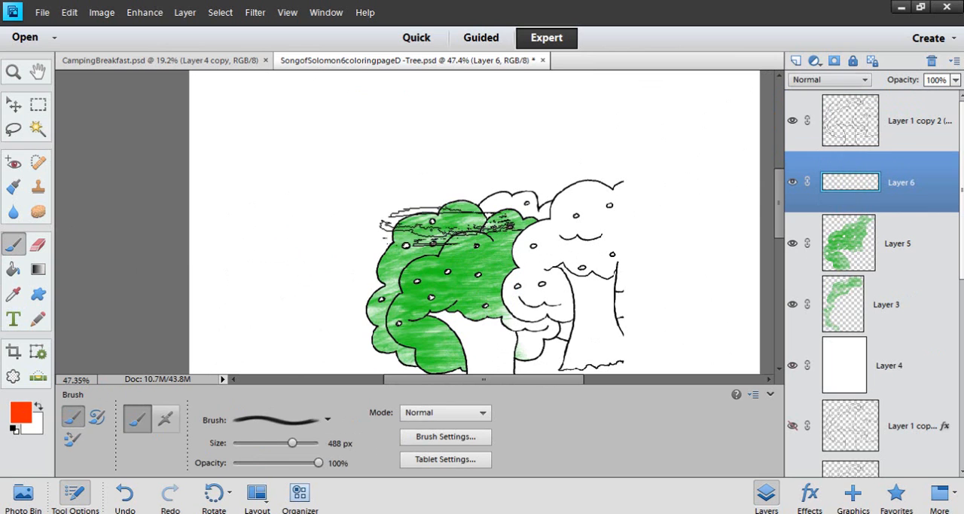
pyautogui.click(454, 269)
pyautogui.click(479, 284)
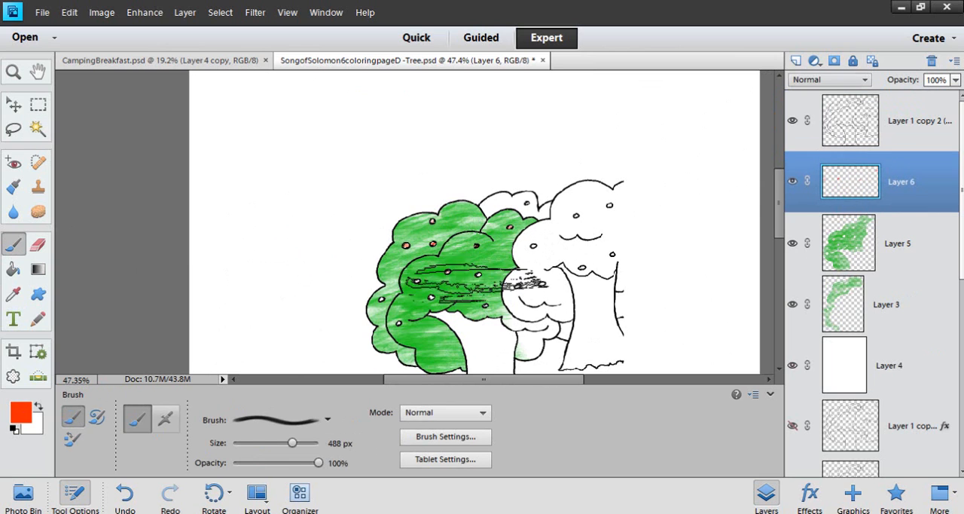
pyautogui.click(515, 302)
# Apply more orange-red brush strokes over the fruit circles that are still pale or unpainted
pyautogui.scroll(4, 518, 300)
pyautogui.scroll(1, 520, 292)
pyautogui.moveTo(547, 261); pyautogui.dragTo(570, 183)
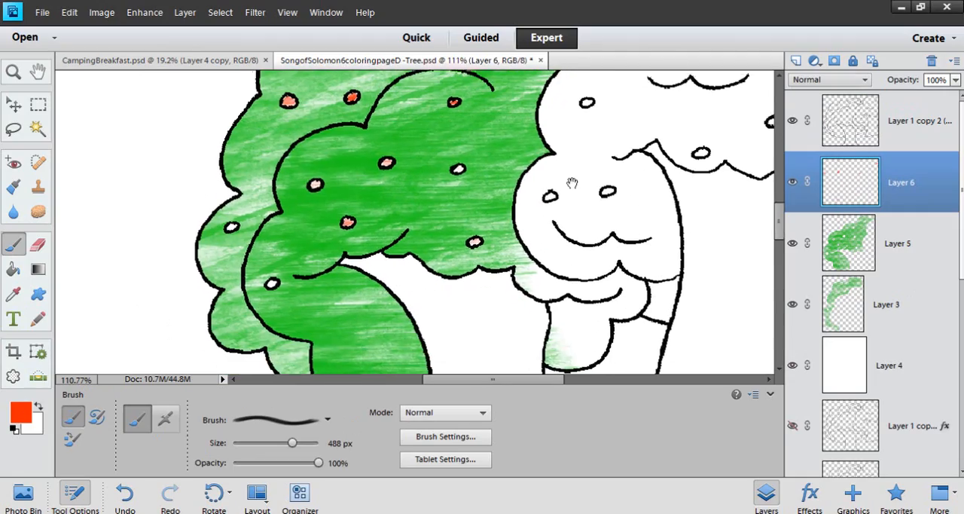
pyautogui.click(418, 167)
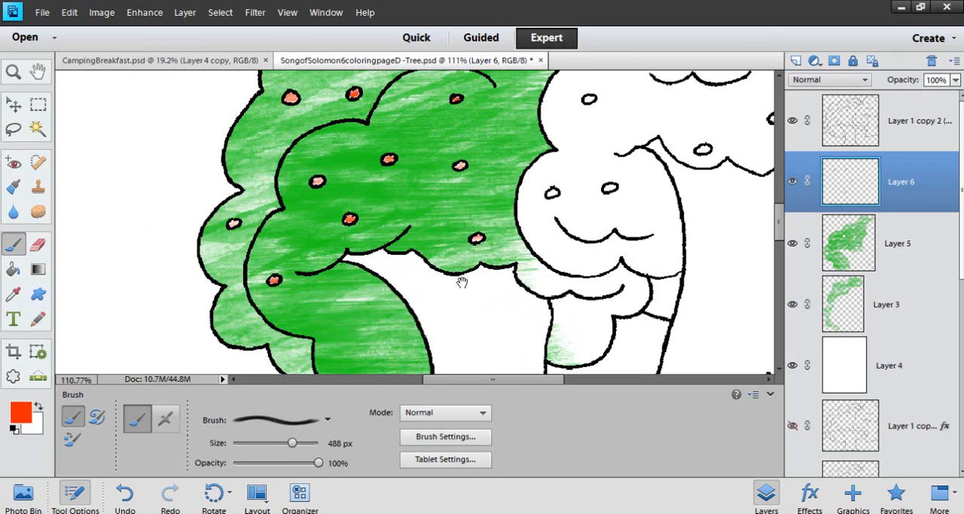
pyautogui.moveTo(460, 277)
pyautogui.mouseDown()
pyautogui.moveTo(491, 142)
pyautogui.moveTo(484, 319)
pyautogui.mouseUp()
pyautogui.click(343, 129)
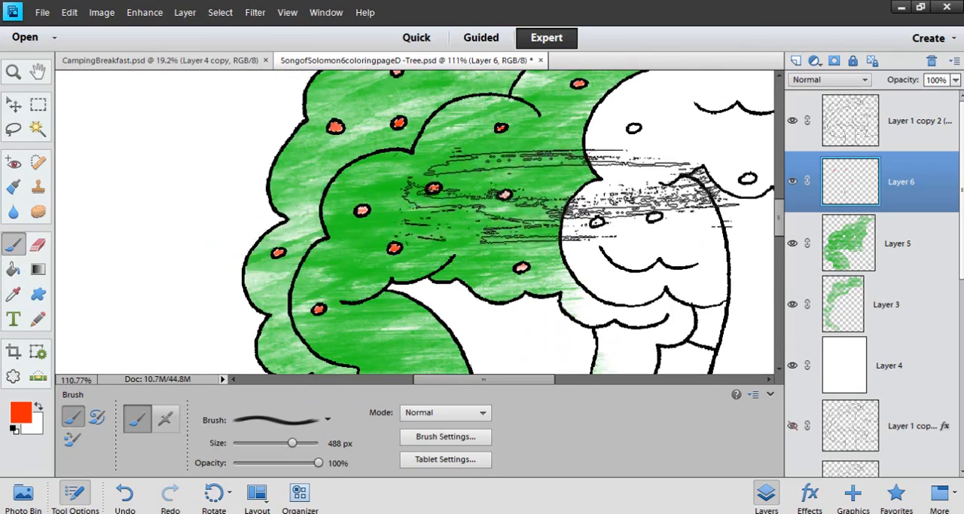
pyautogui.moveTo(514, 182); pyautogui.dragTo(471, 327)
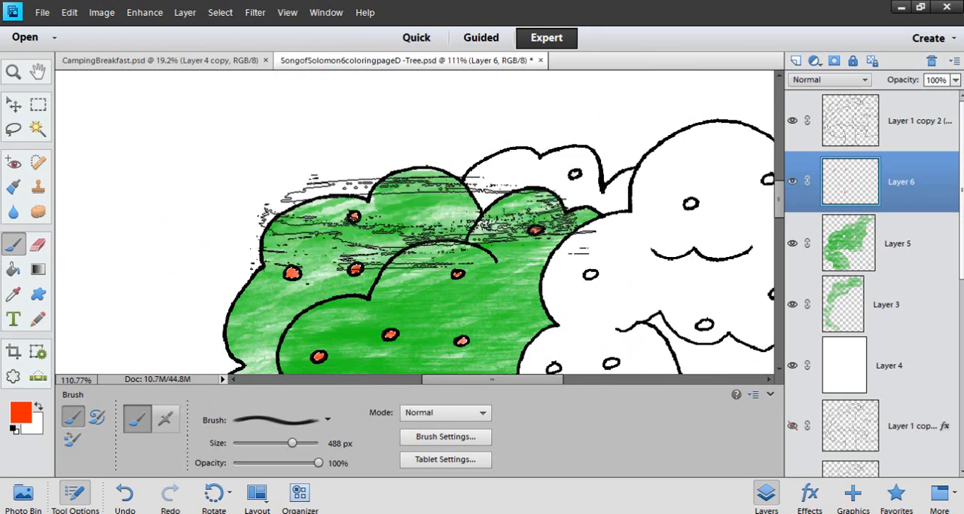
# Examine the painted foliage and fruit of the main tree both up close and as a whole
pyautogui.scroll(-5, 625, 241)
pyautogui.scroll(-4, 634, 246)
pyautogui.scroll(4, 603, 254)
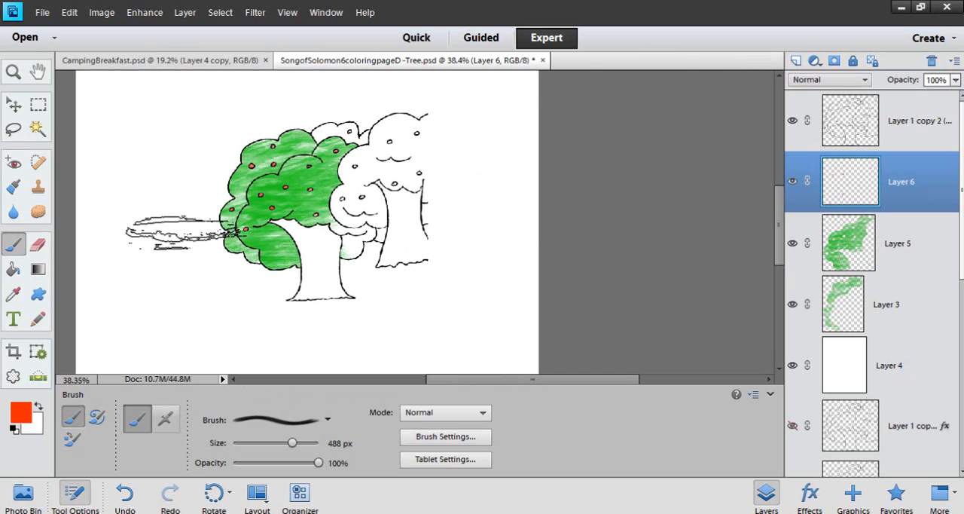
pyautogui.scroll(3, 132, 219)
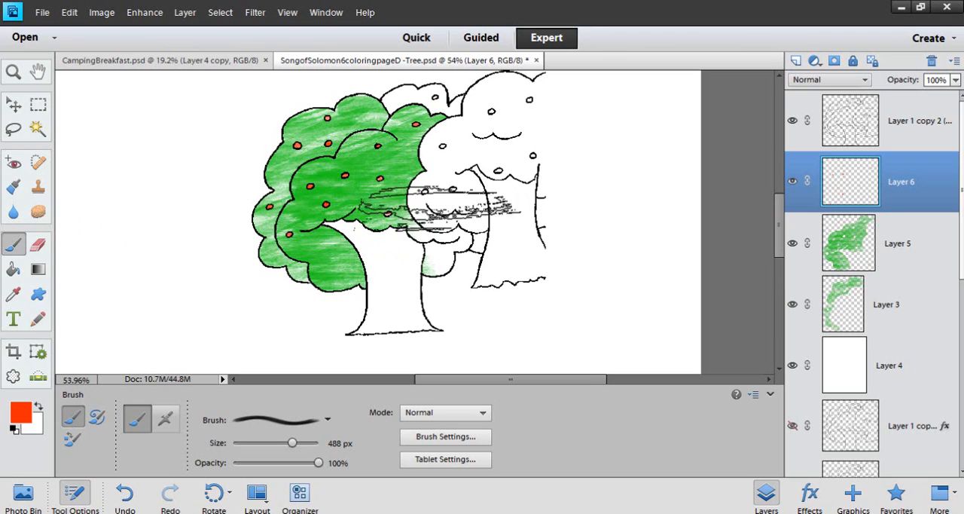
pyautogui.scroll(4, 366, 189)
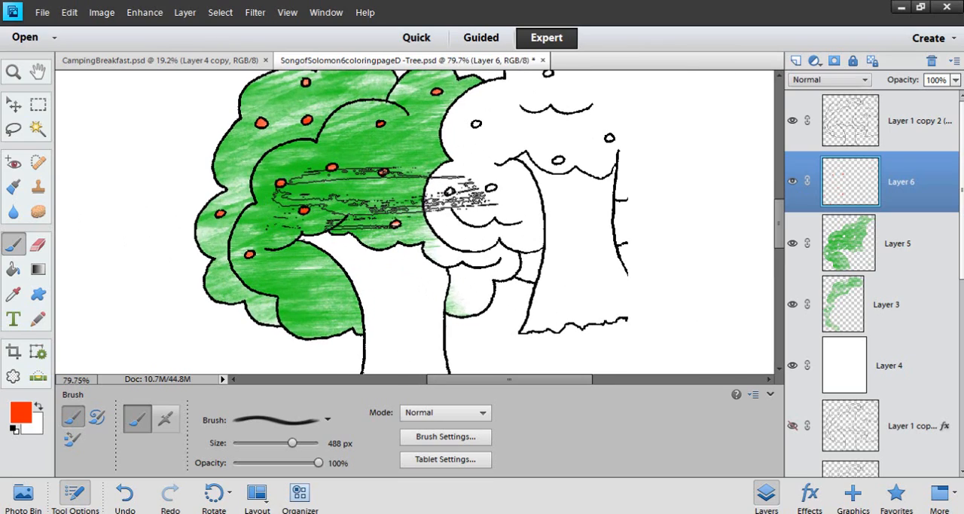
pyautogui.scroll(-1, 366, 189)
pyautogui.scroll(1, 366, 189)
pyautogui.scroll(-2, 411, 226)
pyautogui.scroll(3, 412, 226)
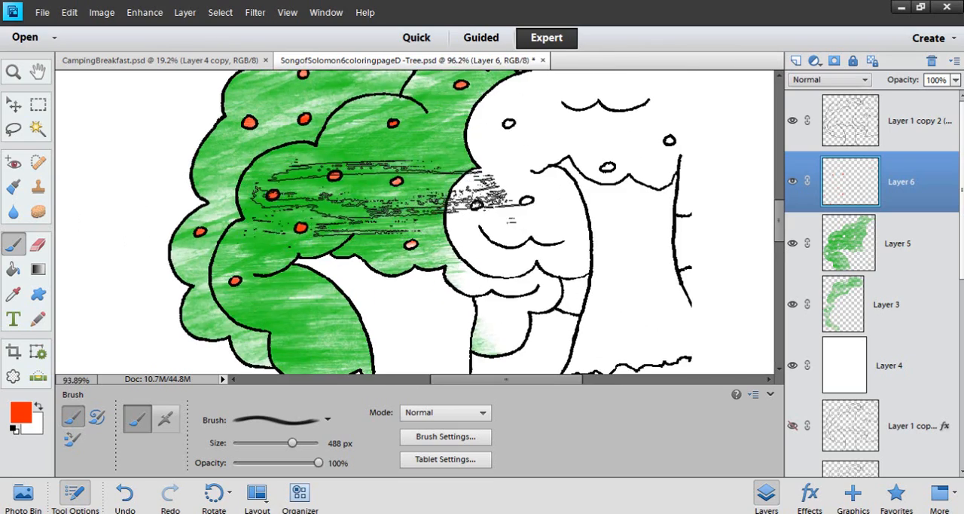
pyautogui.scroll(-3, 412, 226)
pyautogui.scroll(1, 362, 170)
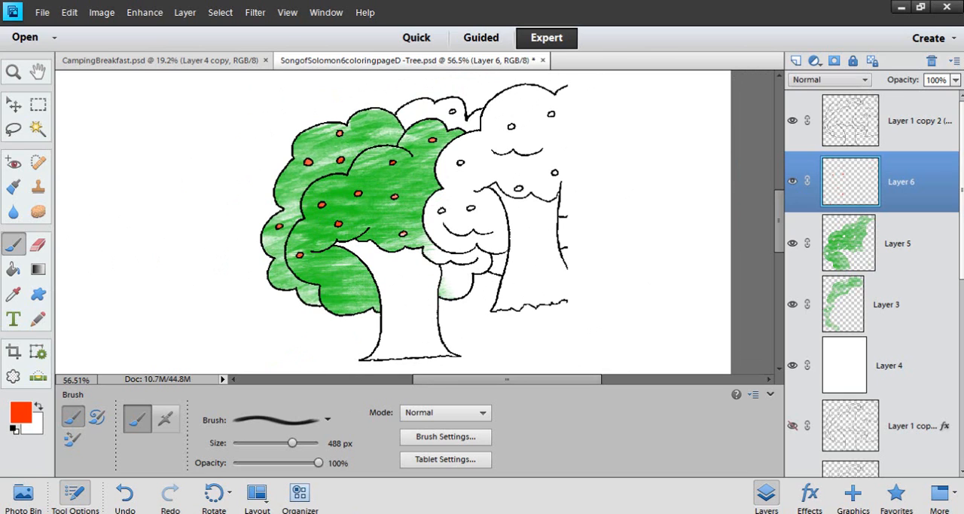
# Switch to the File Explorer window showing the watercolor brush folder
pyautogui.click(345, 513)
pyautogui.click(399, 461)
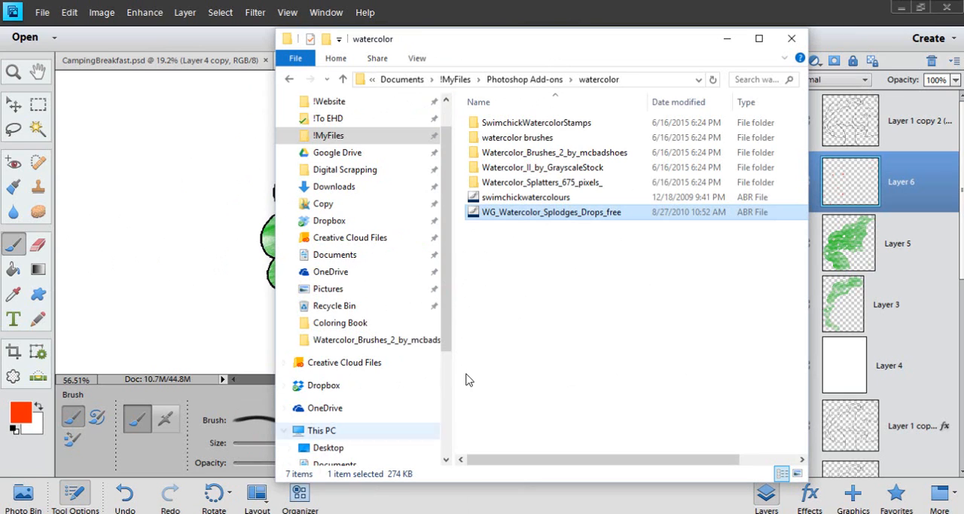
# Open the Watercolor Splatters (675 pixels) brush file from the Watercolor_Splatters_675_pixels_ folder and look through the available brushes
pyautogui.doubleClick(532, 184)
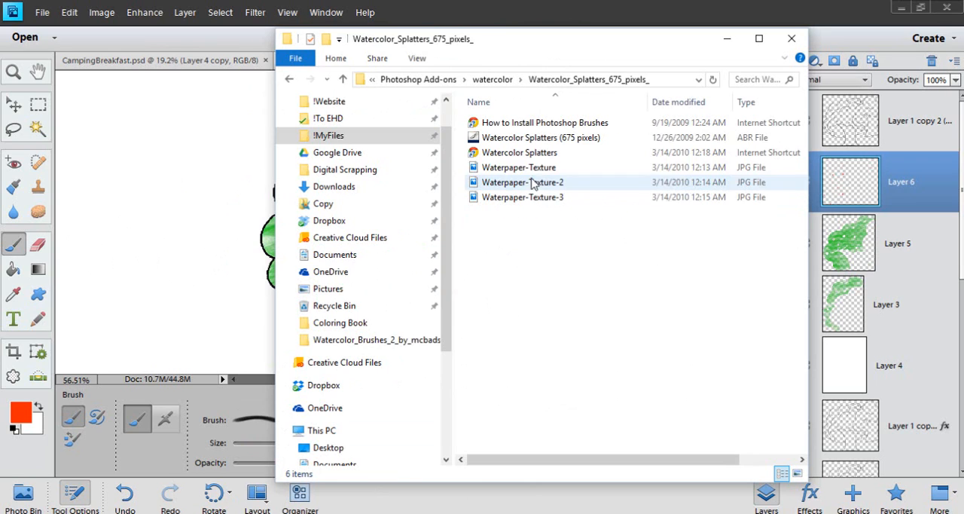
pyautogui.doubleClick(525, 139)
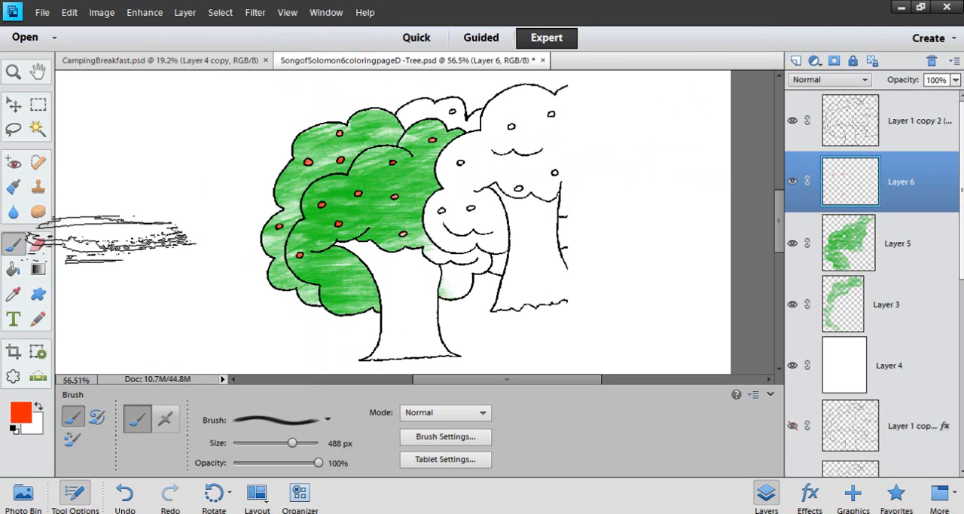
pyautogui.click(329, 420)
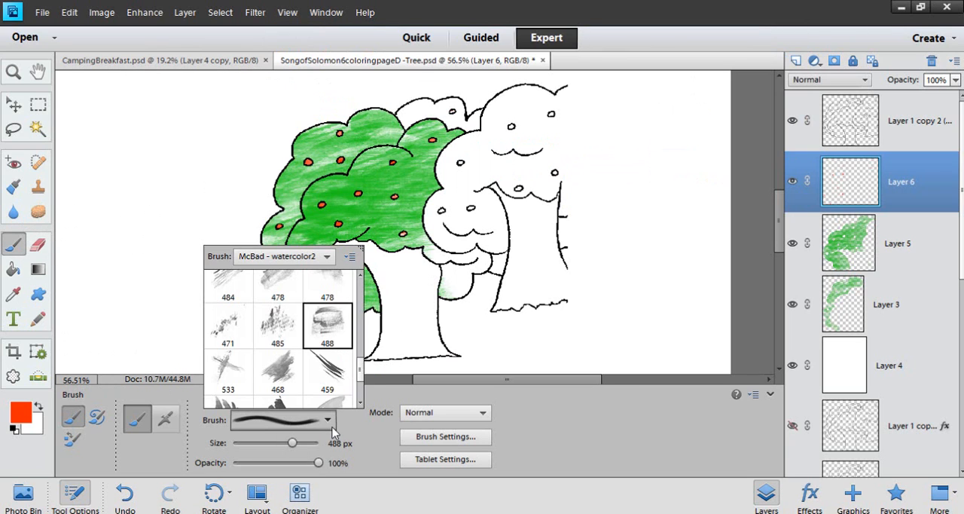
pyautogui.moveTo(361, 358); pyautogui.dragTo(362, 388)
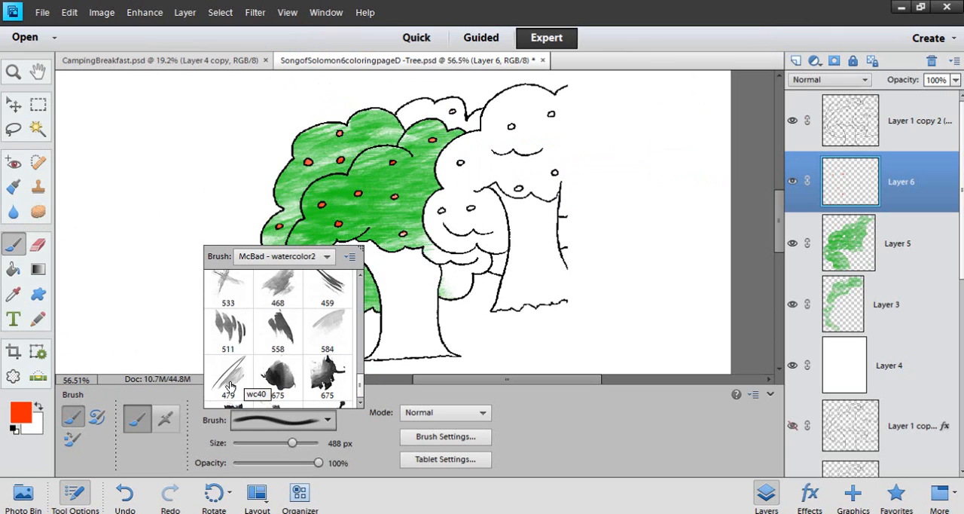
pyautogui.moveTo(360, 385)
pyautogui.mouseDown()
pyautogui.moveTo(361, 286)
pyautogui.moveTo(352, 417)
pyautogui.mouseUp()
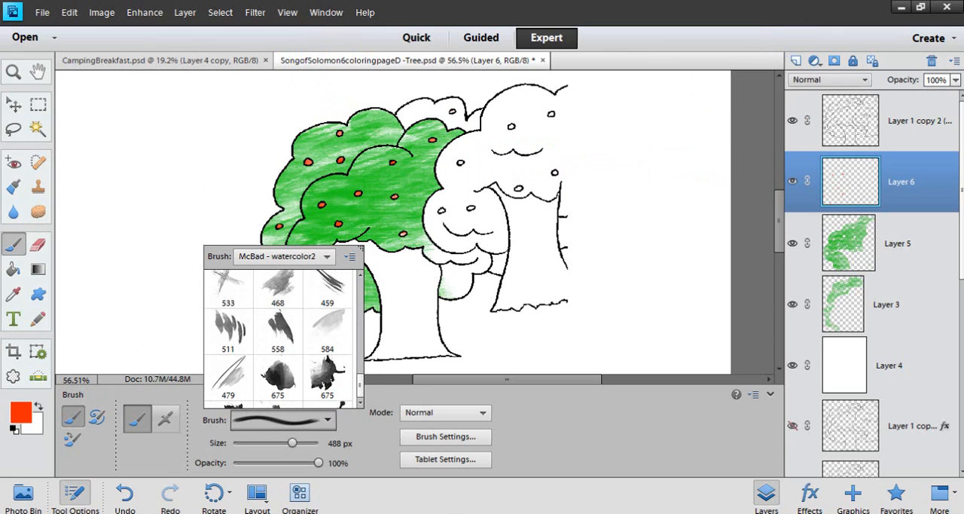
# Load the Watercolor Splatters (675 pixels) brush set from its folder and choose a dark 675 px splatter brush
pyautogui.click(351, 257)
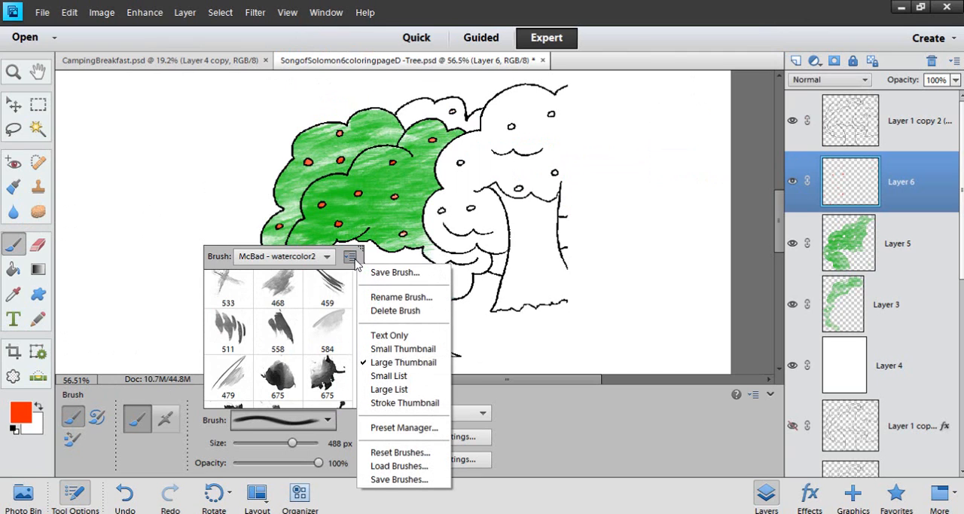
pyautogui.click(388, 465)
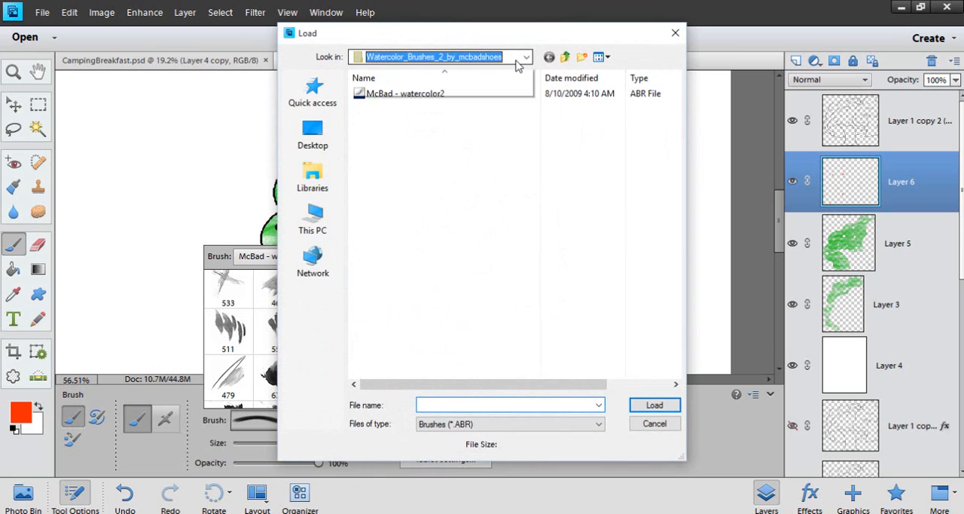
pyautogui.click(452, 56)
pyautogui.click(418, 218)
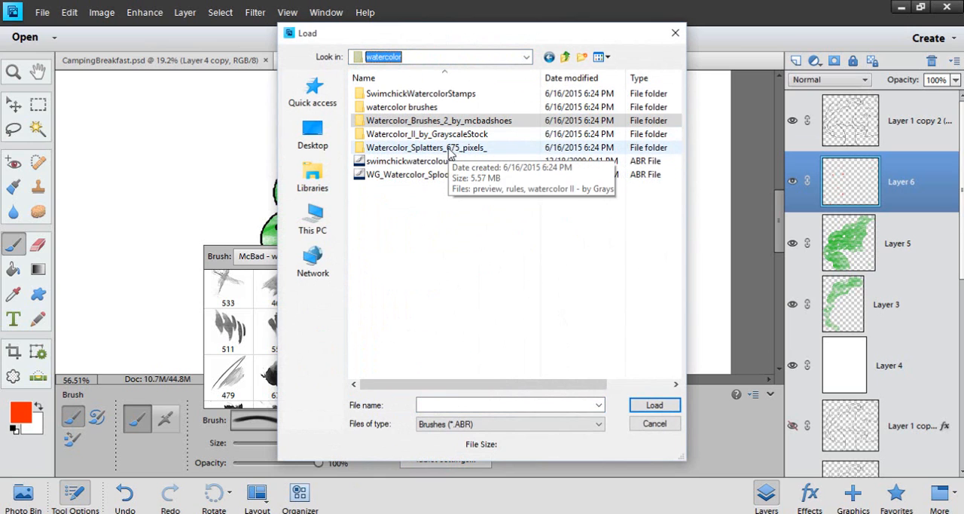
pyautogui.doubleClick(451, 148)
pyautogui.click(437, 95)
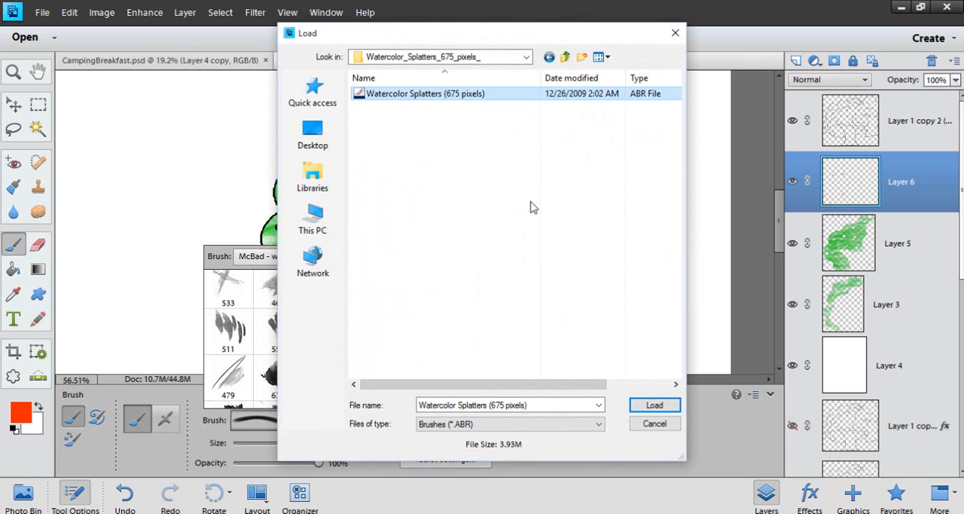
pyautogui.click(646, 405)
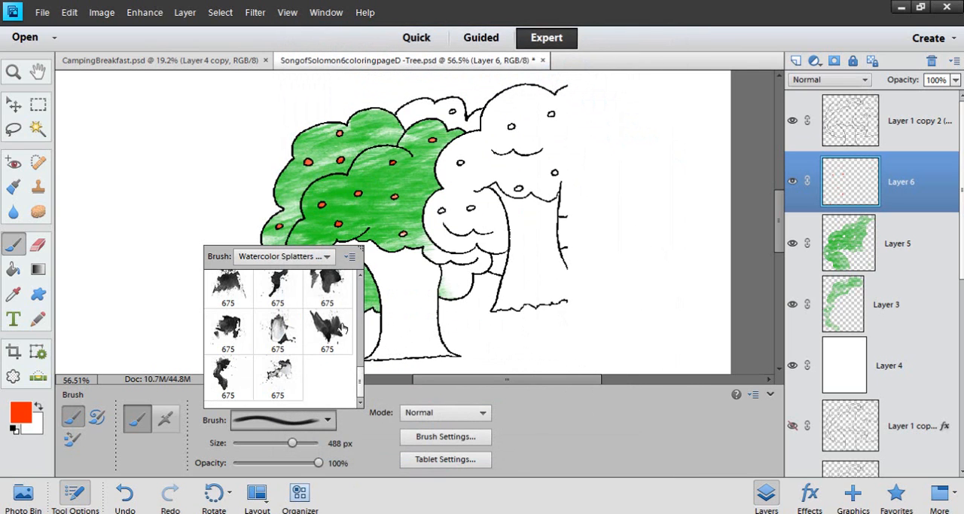
pyautogui.click(329, 326)
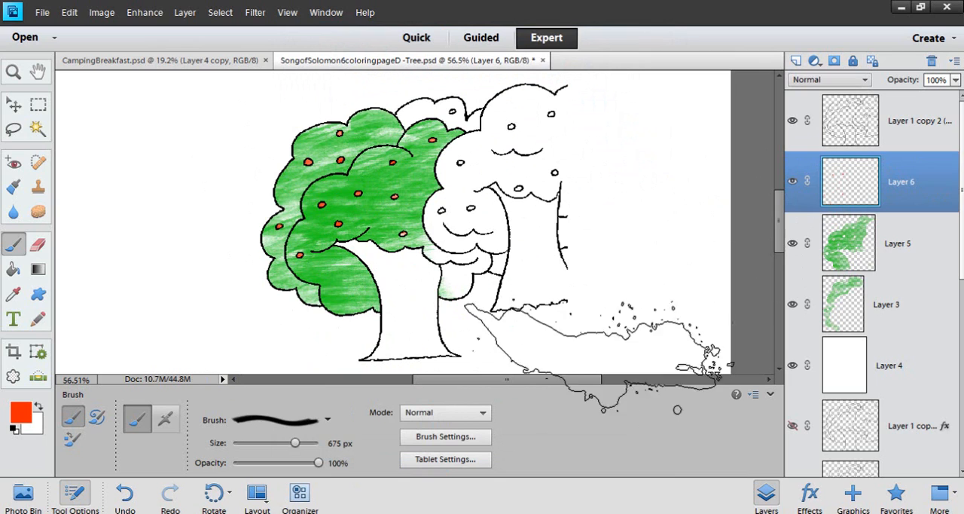
# Set the foreground color to brown 9f8125 and select the main tree's trunk on the Layer 1 copy 2 outline layer with the Magic Wand
pyautogui.click(900, 136)
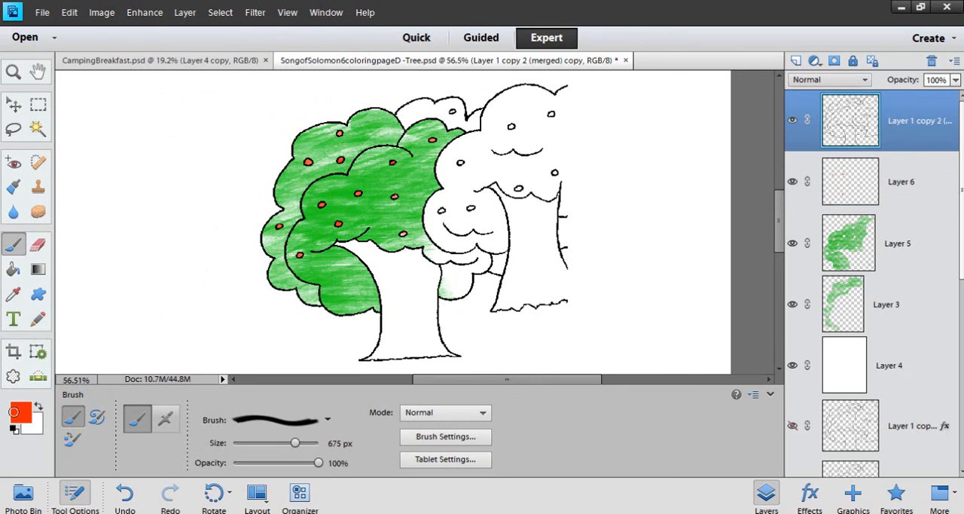
pyautogui.click(20, 412)
pyautogui.moveTo(512, 311); pyautogui.dragTo(512, 306)
pyautogui.click(452, 216)
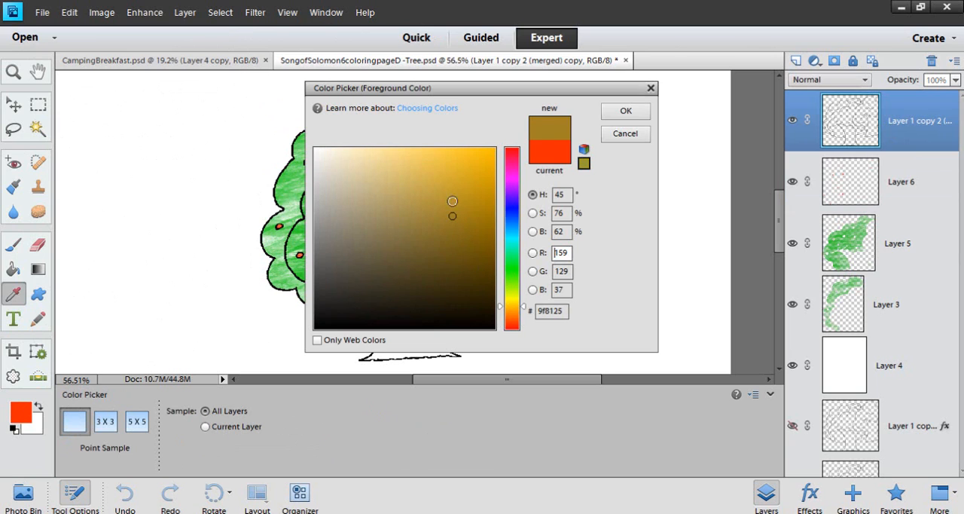
pyautogui.click(625, 111)
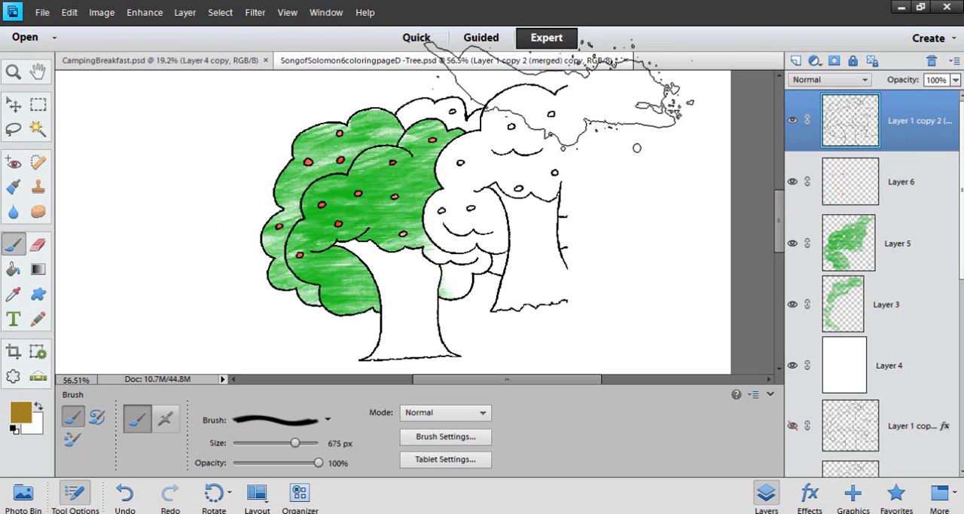
pyautogui.click(39, 130)
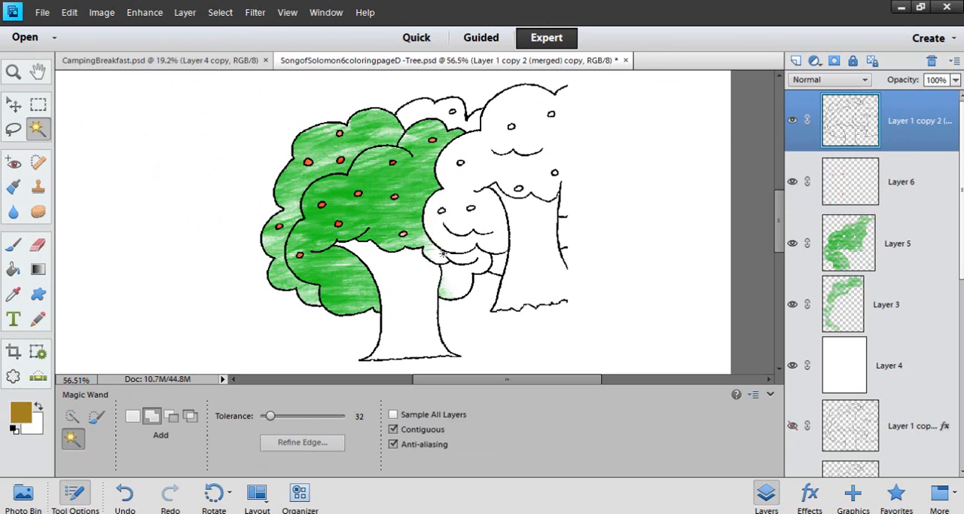
pyautogui.click(412, 291)
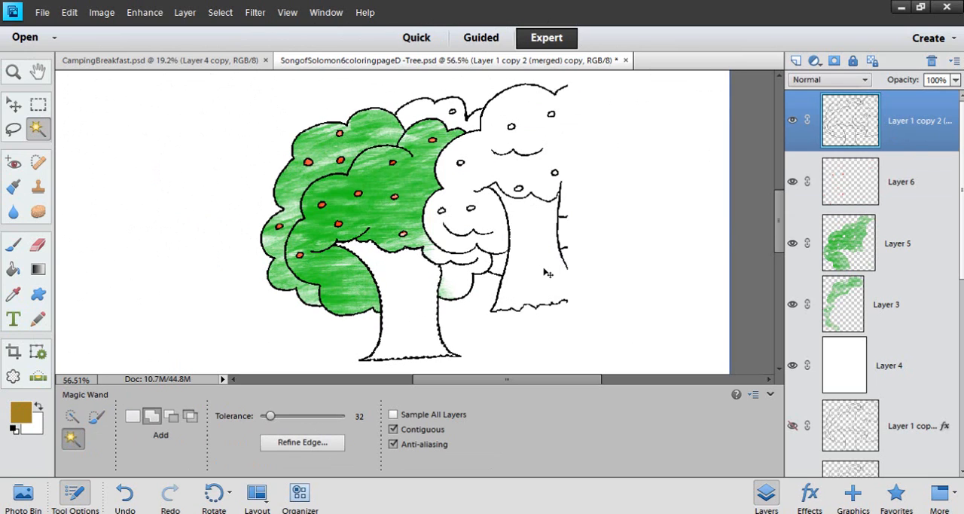
# Try to add the second tree's trunk to the Magic Wand selection
pyautogui.keyDown('ctrl'); pyautogui.click(547, 273); pyautogui.keyUp('ctrl')
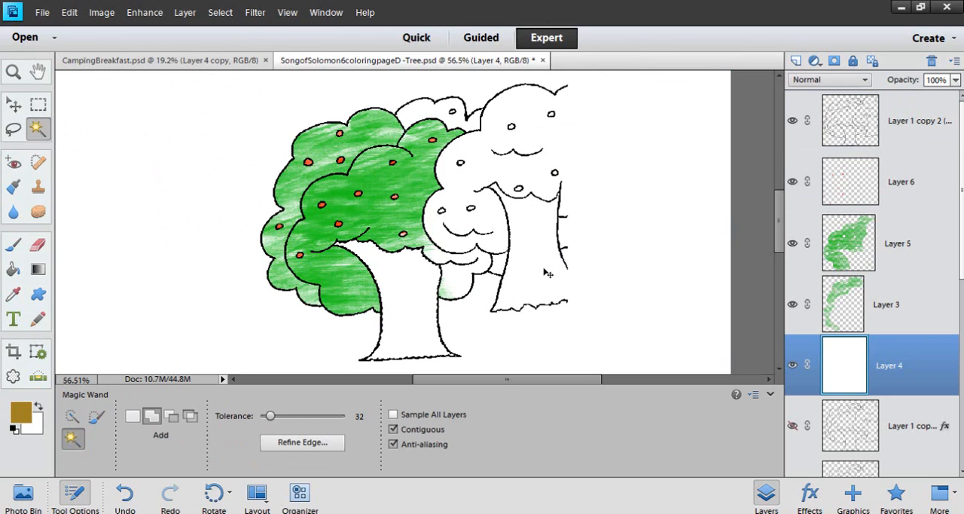
pyautogui.click(898, 137)
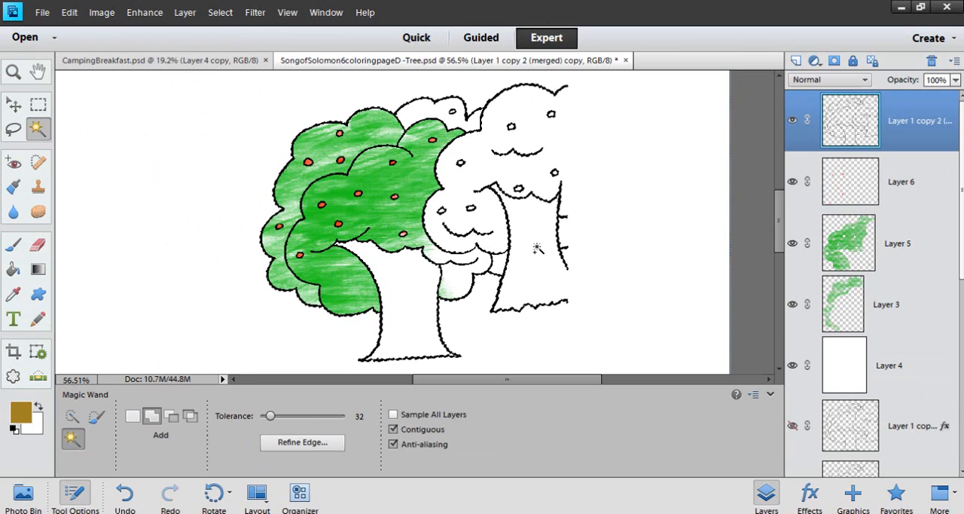
pyautogui.hotkey('ctrl', 'z')
# Add a new layer beneath the outline layer and paint brown over the selected trunk with the 675 px splatter brush
pyautogui.scroll(1, 396, 290)
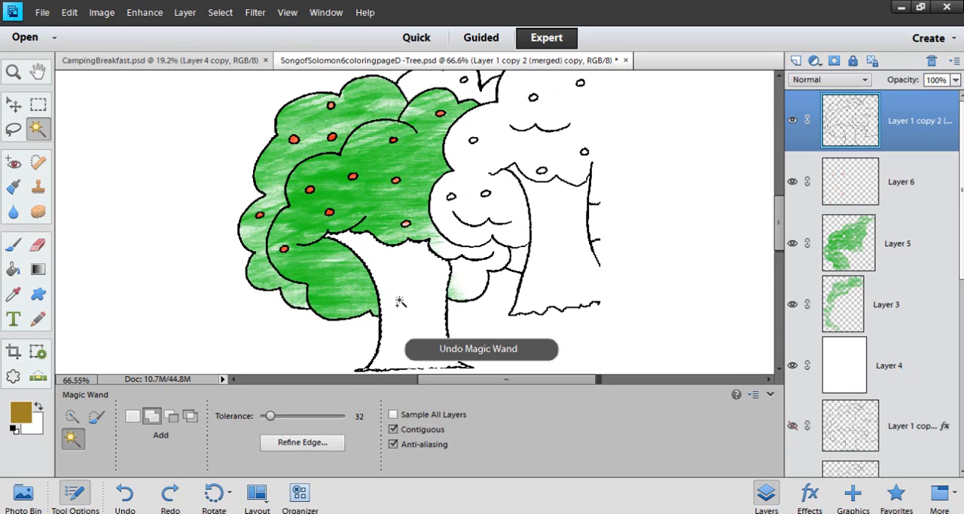
pyautogui.click(796, 60)
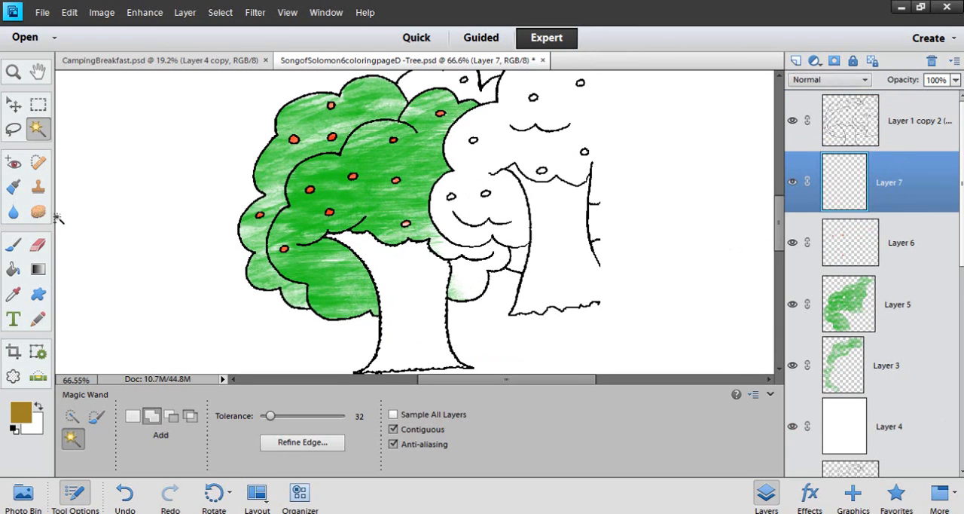
pyautogui.click(13, 244)
pyautogui.moveTo(392, 256)
pyautogui.mouseDown()
pyautogui.moveTo(429, 293)
pyautogui.moveTo(406, 316)
pyautogui.moveTo(466, 274)
pyautogui.mouseUp()
pyautogui.click(374, 214)
pyautogui.click(415, 336)
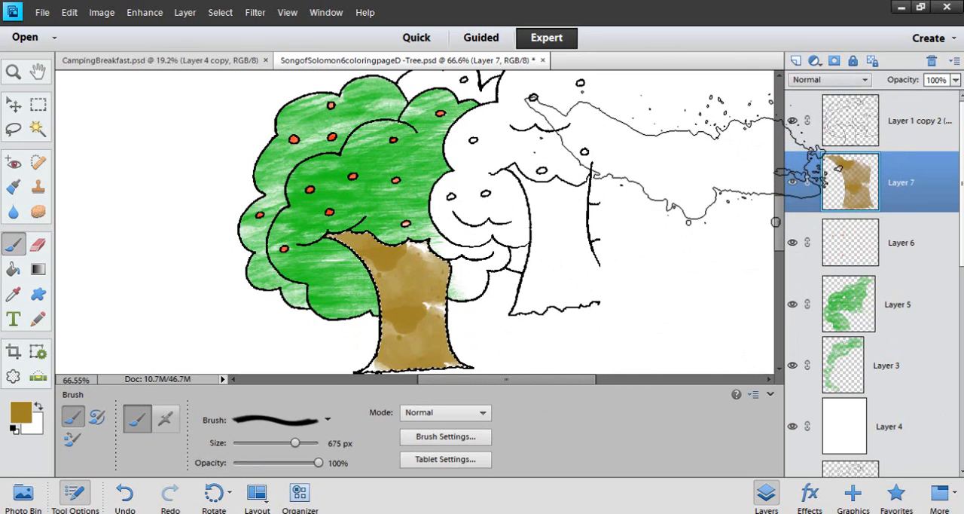
# Check the list of brush sets and apply more brown over the upper part of the selected trunk
pyautogui.click(328, 420)
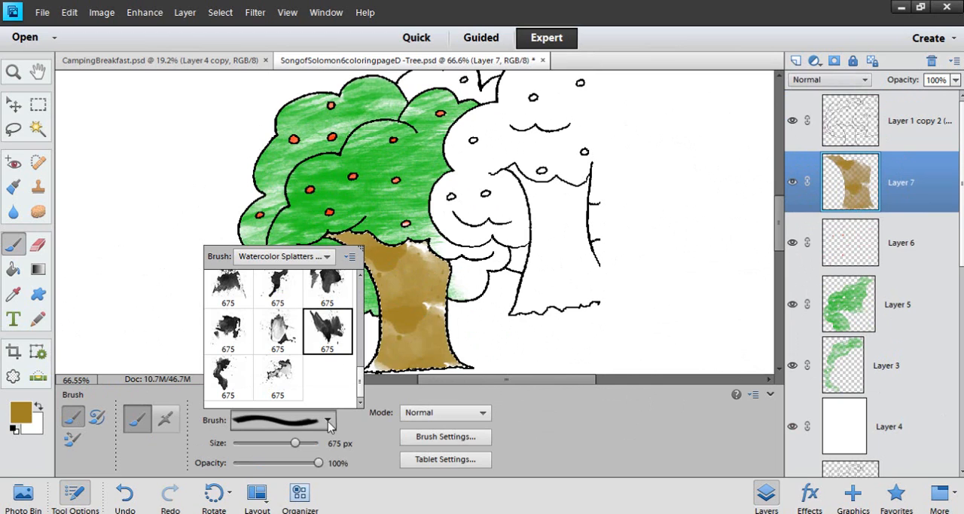
pyautogui.click(326, 256)
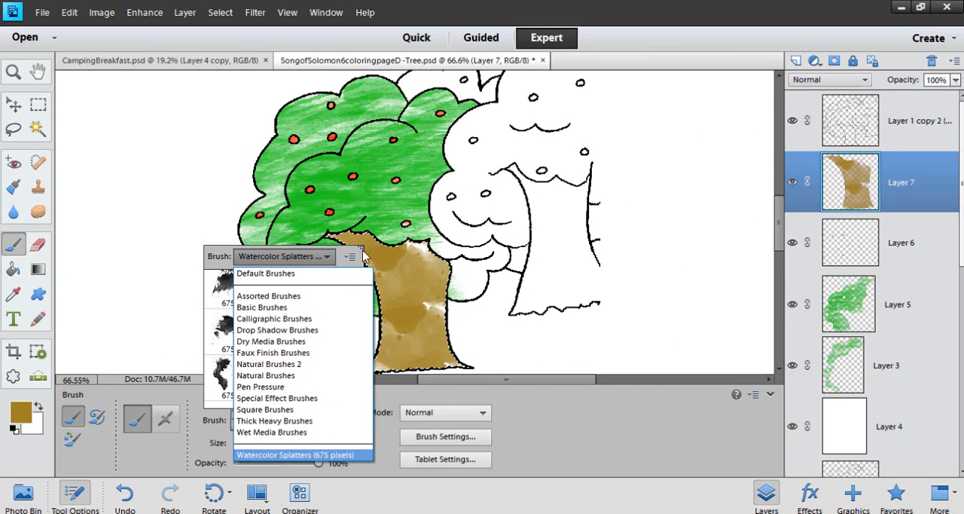
pyautogui.click(777, 234)
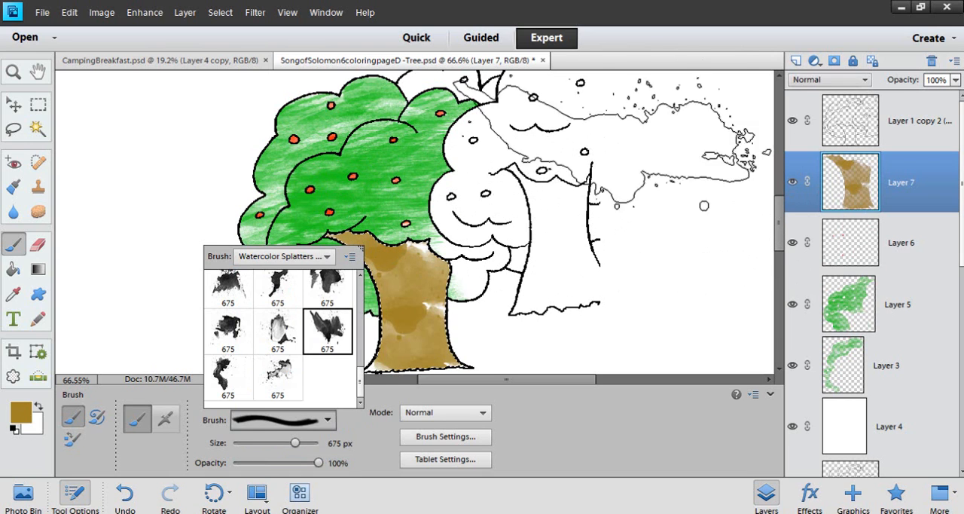
pyautogui.click(650, 15)
pyautogui.click(371, 261)
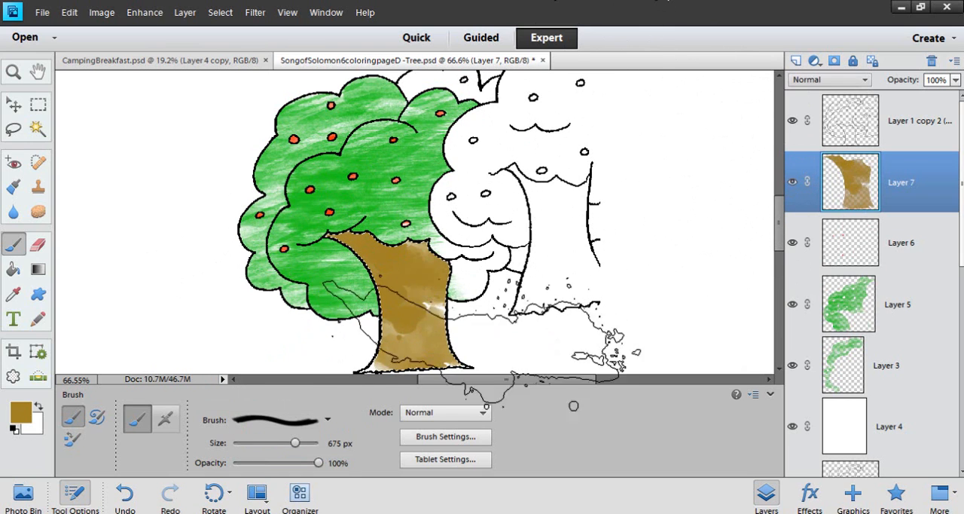
# Switch to the lighter 675 px splatter brush, paint more brown over the lower trunk, and deselect the trunk
pyautogui.click(318, 426)
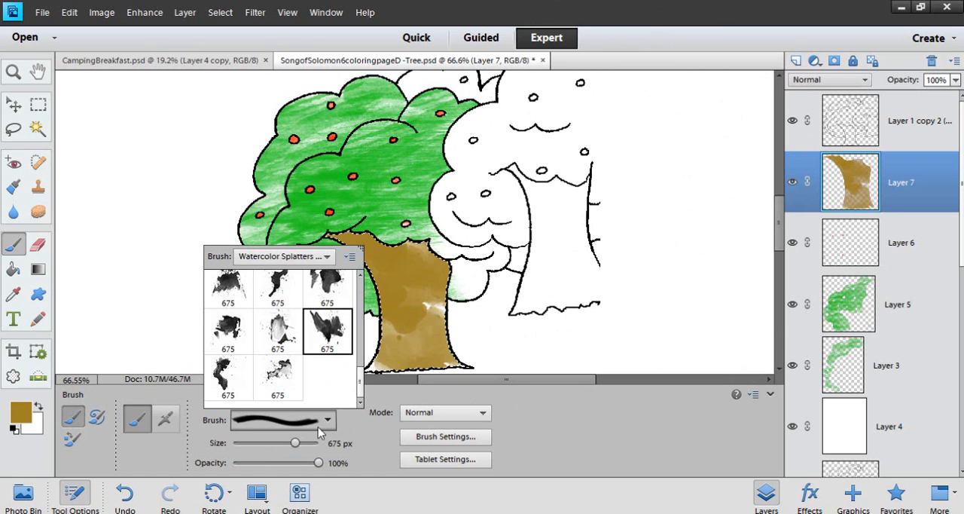
pyautogui.click(279, 349)
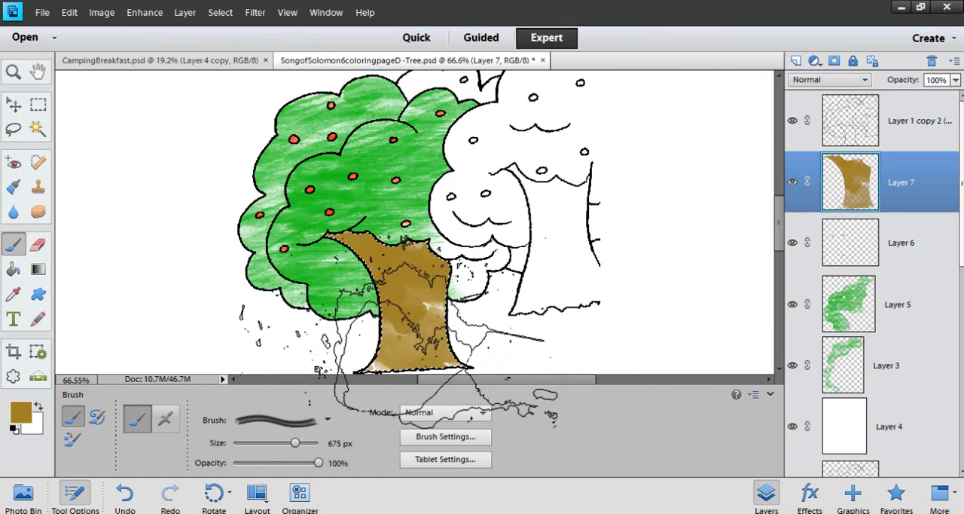
pyautogui.click(391, 336)
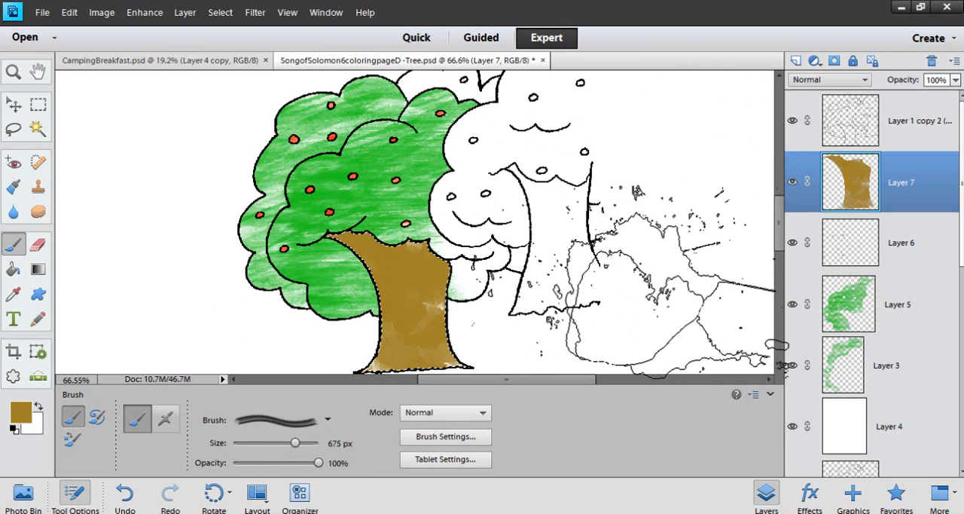
pyautogui.hotkey('ctrl', 'd')
# Examine the painted brown trunk and the foliage up close and as a whole tree
pyautogui.scroll(4, 628, 249)
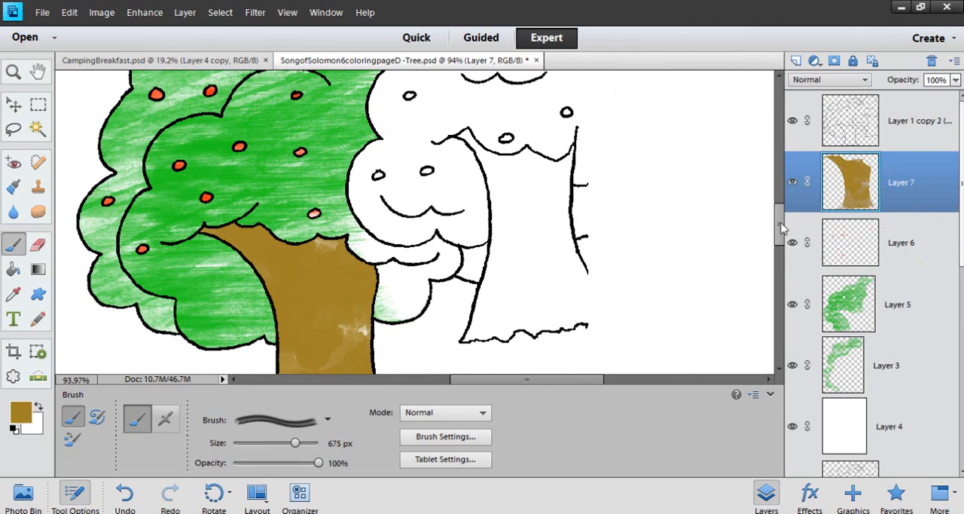
pyautogui.moveTo(781, 223); pyautogui.dragTo(782, 241)
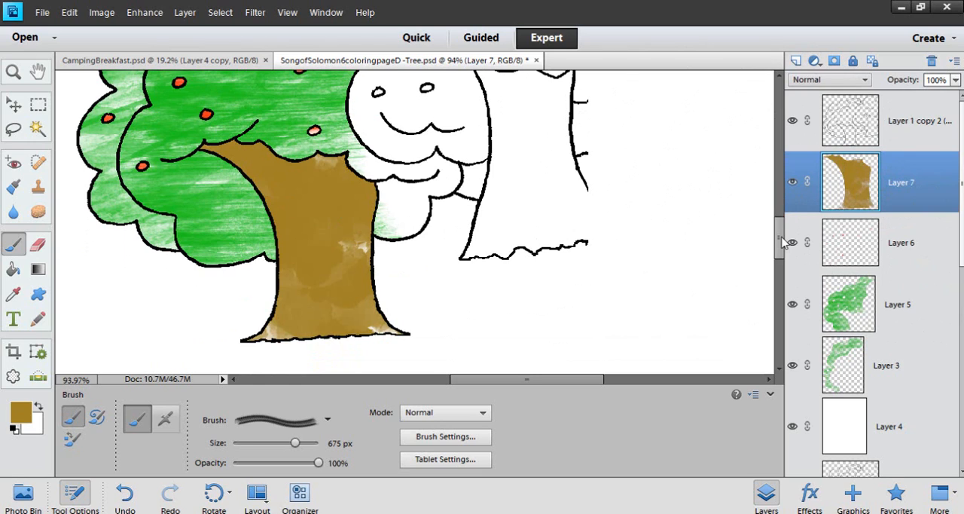
pyautogui.moveTo(782, 241); pyautogui.dragTo(789, 223)
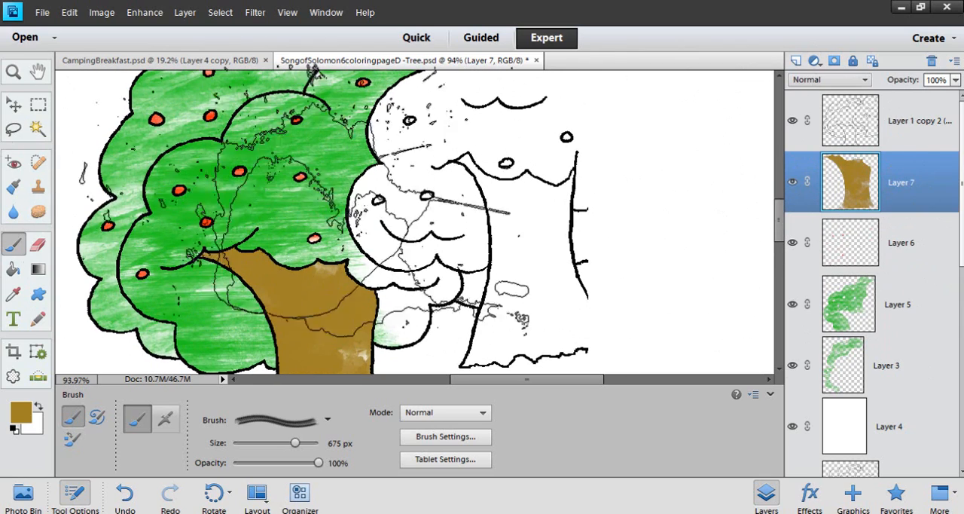
pyautogui.scroll(-3, 468, 217)
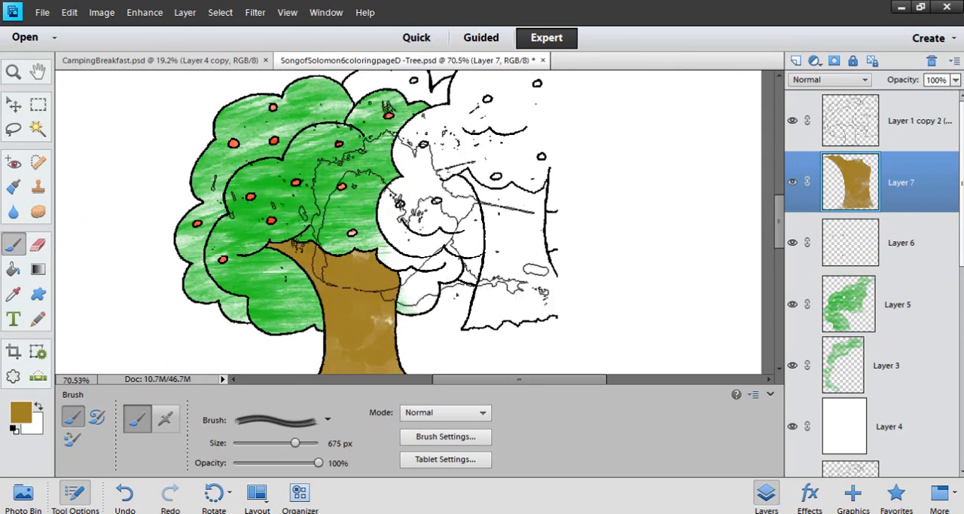
pyautogui.scroll(-2, 603, 286)
pyautogui.scroll(-1, 689, 297)
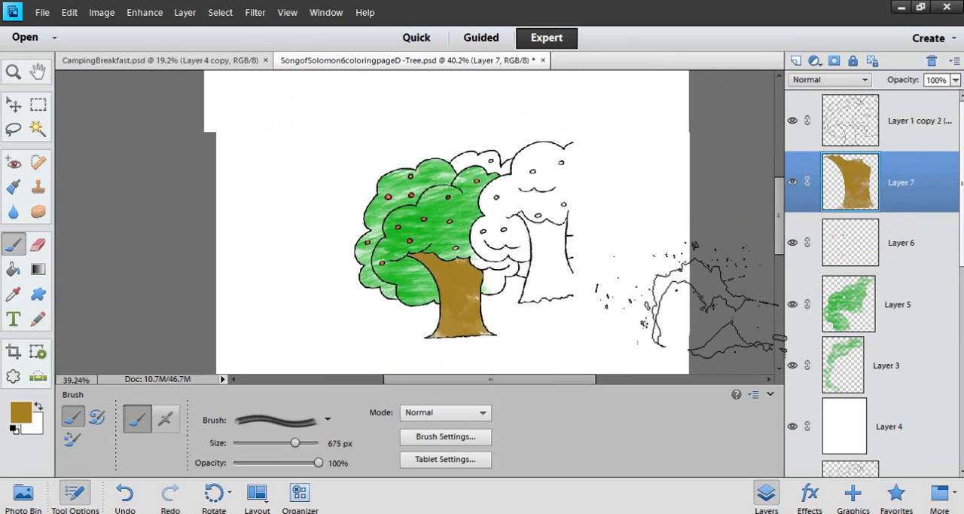
pyautogui.scroll(1, 686, 298)
pyautogui.scroll(1, 708, 297)
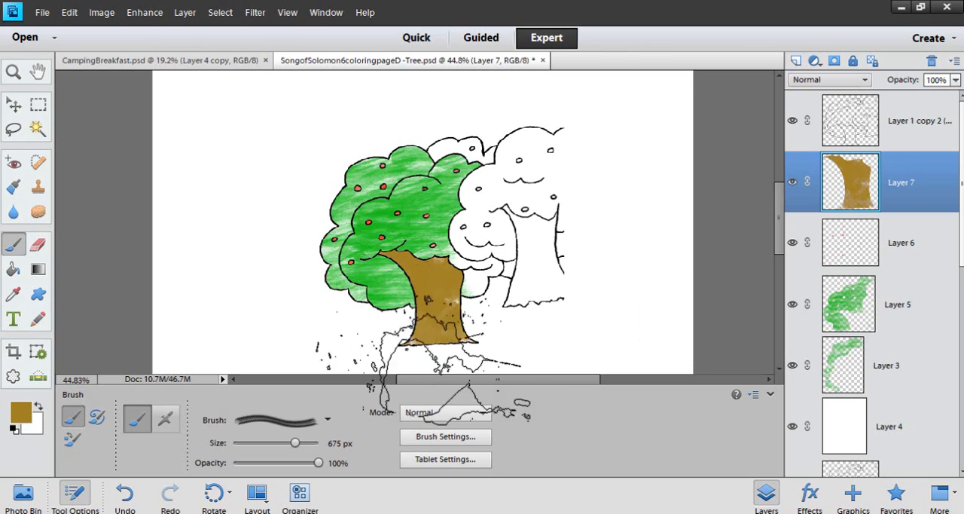
# Load the Assorted Brushes set and choose its 54 px splatter brush
pyautogui.click(325, 421)
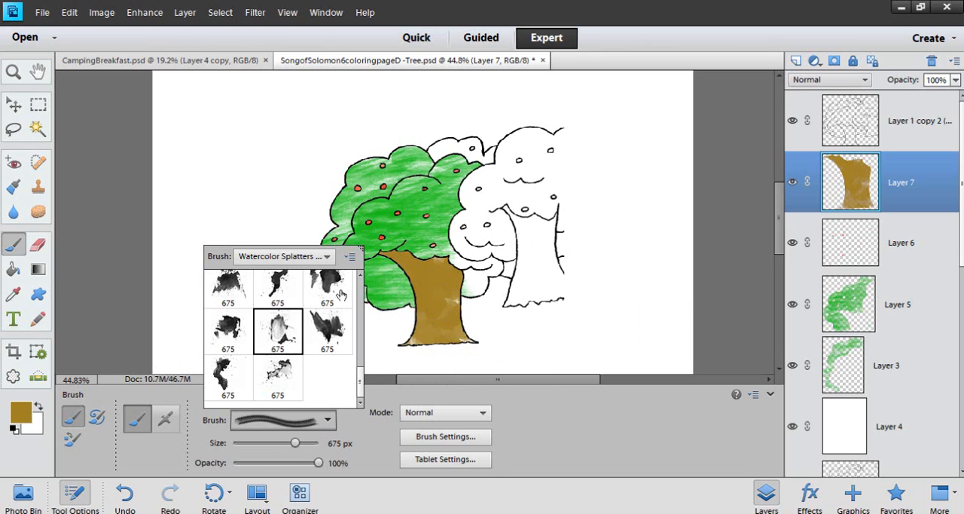
pyautogui.click(326, 256)
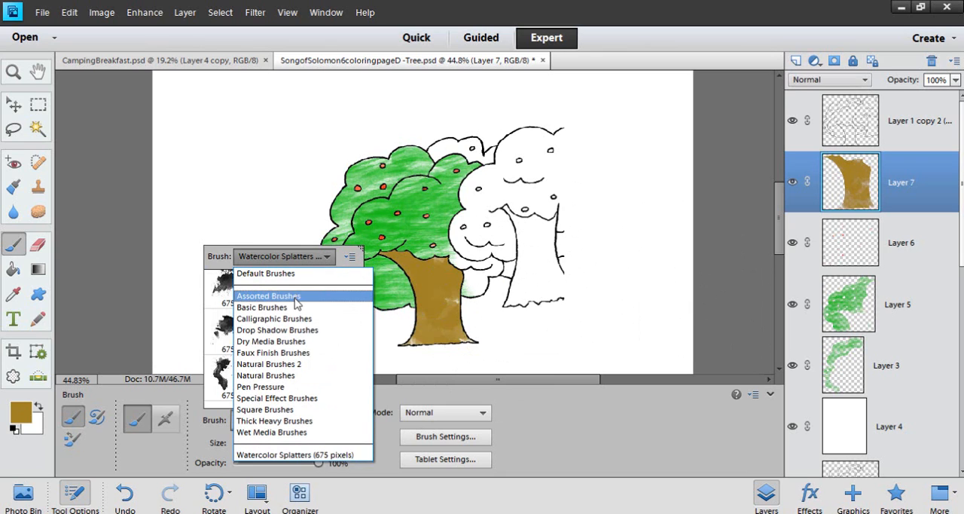
pyautogui.click(296, 298)
pyautogui.scroll(-10, 358, 301)
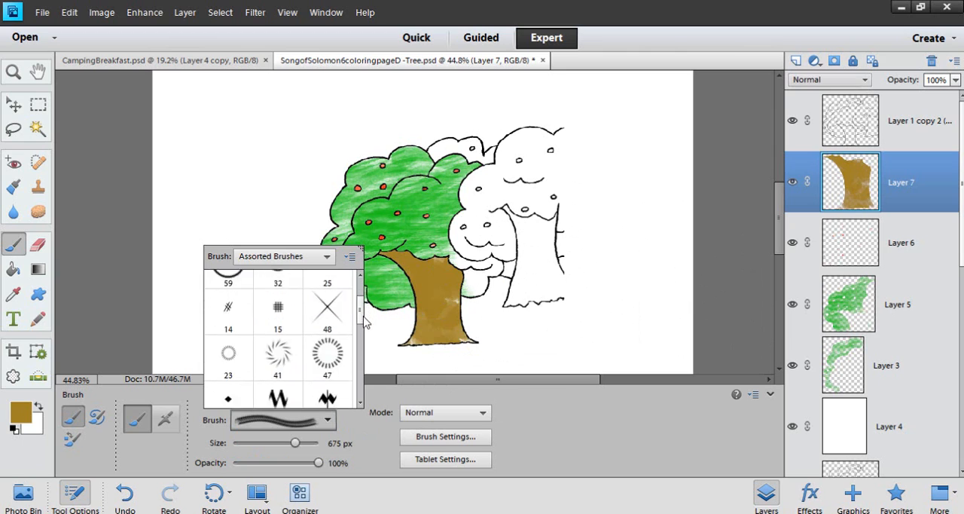
pyautogui.scroll(-2, 360, 397)
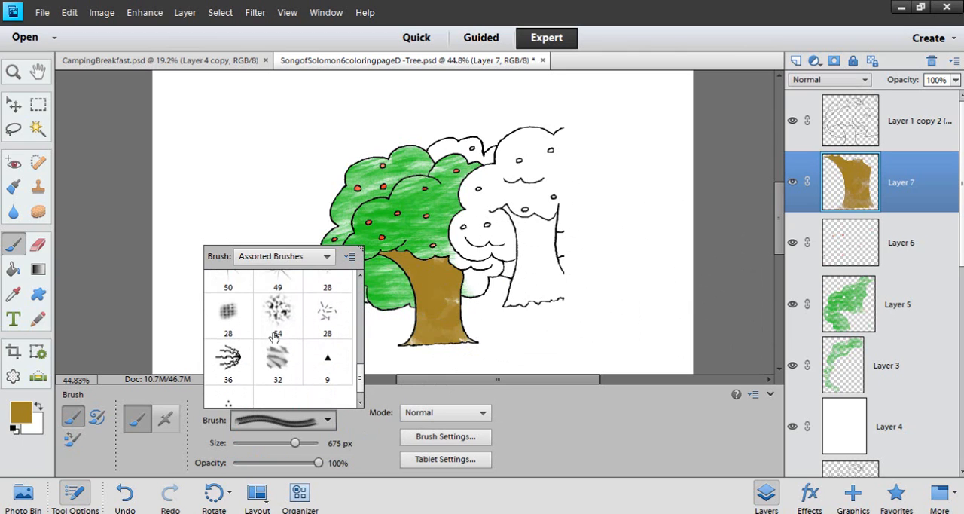
pyautogui.doubleClick(274, 331)
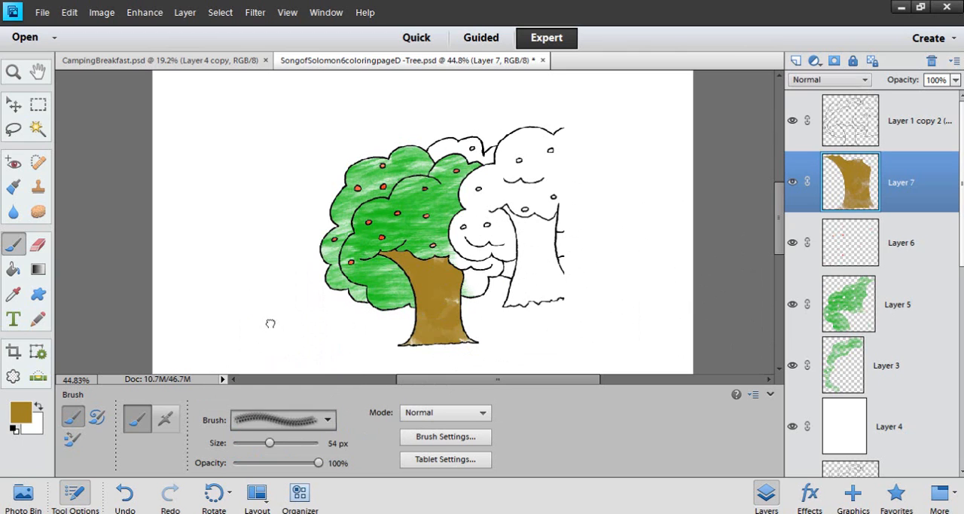
# Select the uncolored back foliage section on the outline layer with the Magic Wand and set the foreground color to green
pyautogui.click(862, 123)
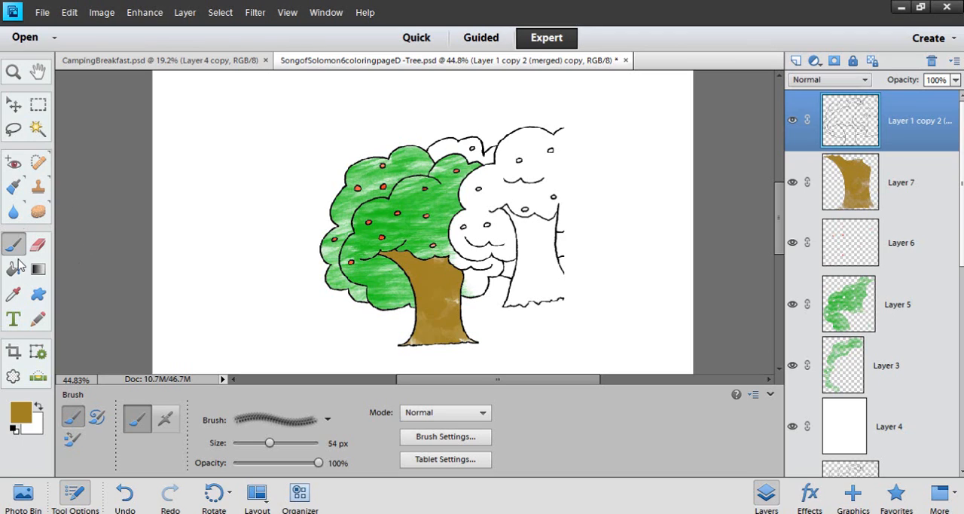
pyautogui.click(38, 128)
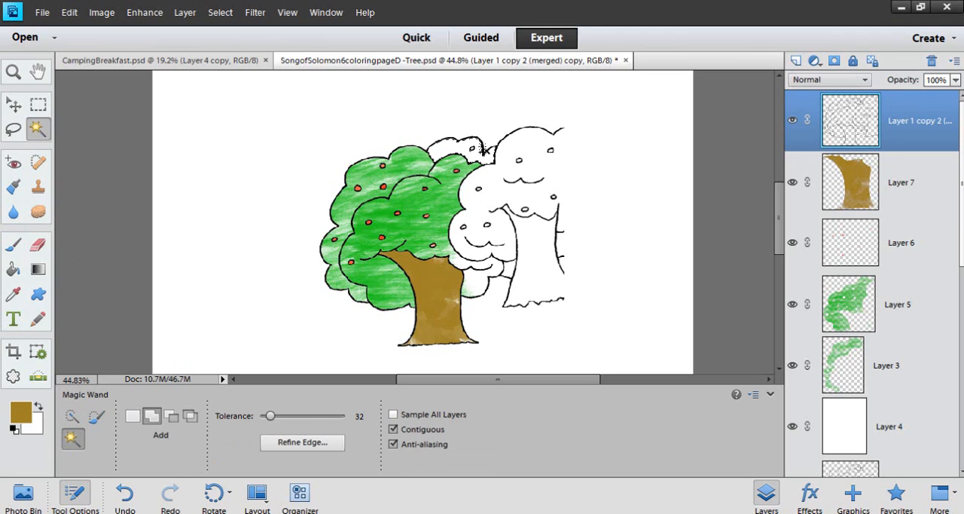
pyautogui.click(21, 418)
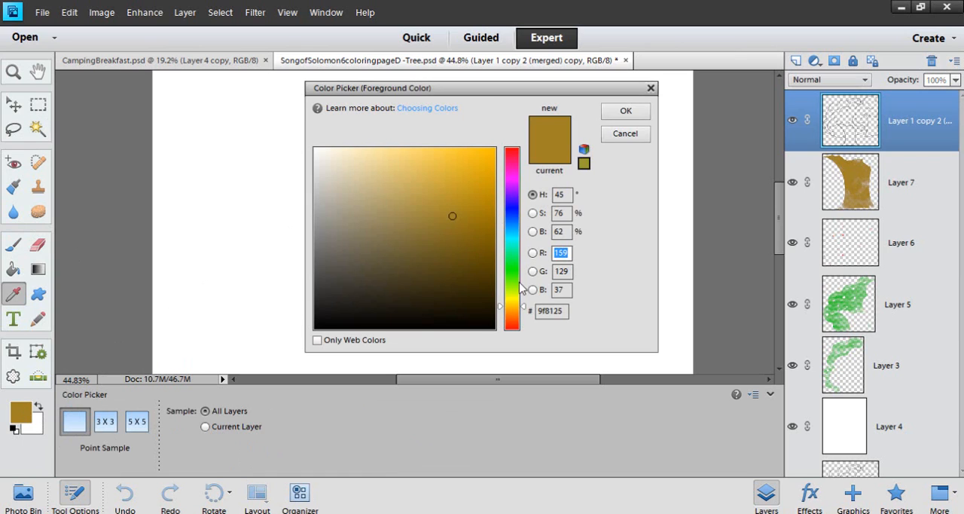
pyautogui.click(522, 280)
pyautogui.click(623, 112)
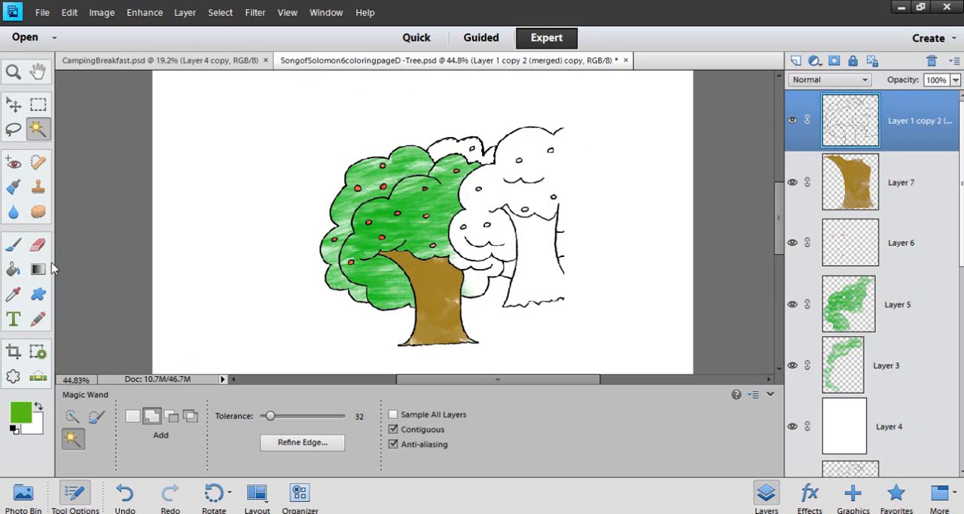
# Enlarge the splatter brush to 400 px and paint green over the selected back foliage section
pyautogui.click(13, 246)
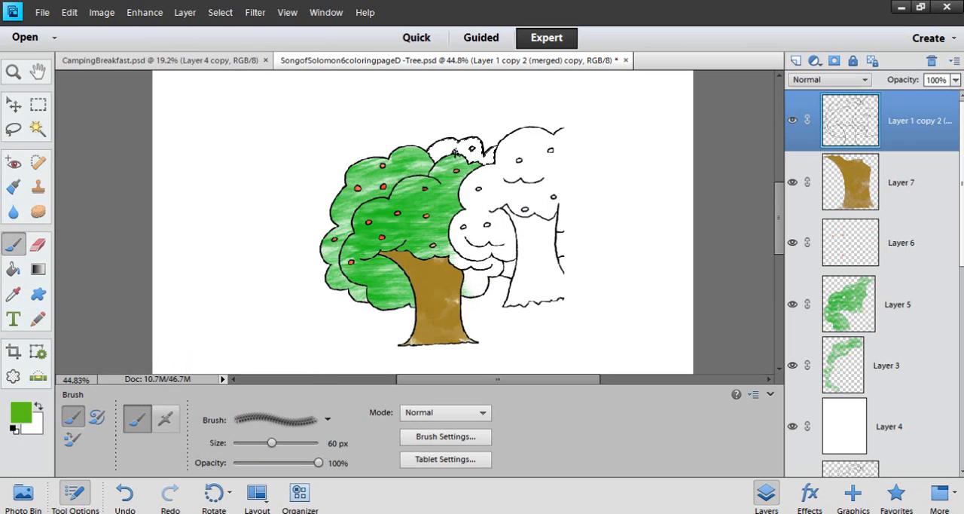
pyautogui.press(']')
pyautogui.press(']')
pyautogui.press(']')
pyautogui.press(']')
pyautogui.press(']')
pyautogui.press(']')
pyautogui.press(']')
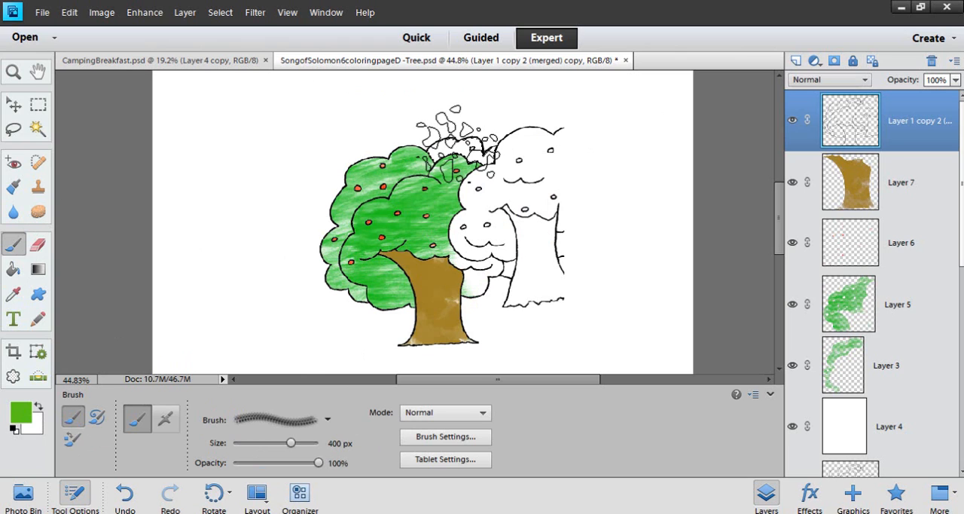
pyautogui.moveTo(458, 143)
pyautogui.mouseDown()
pyautogui.moveTo(492, 169)
pyautogui.moveTo(451, 162)
pyautogui.moveTo(456, 185)
pyautogui.mouseUp()
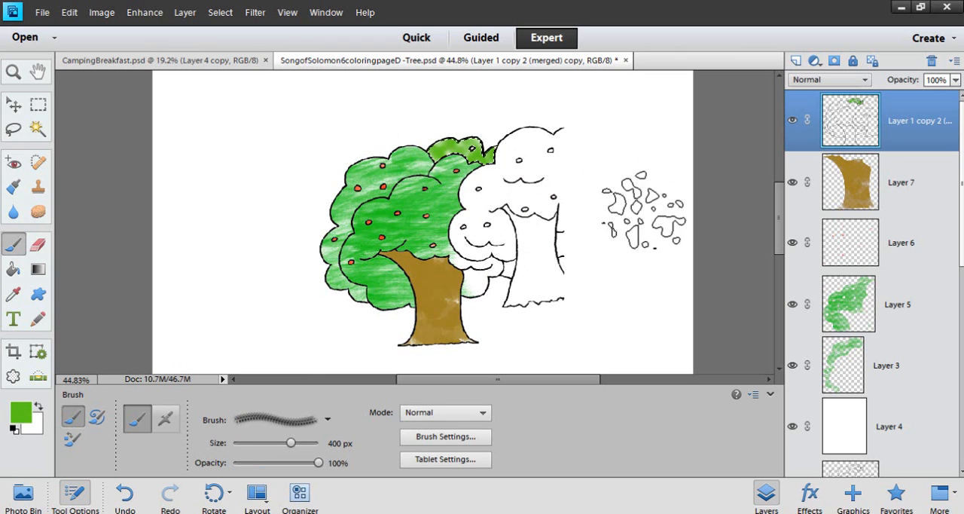
# Make the green foliage layer, Layer 5, active and choose the Burn tool after checking the Blur and Sponge tools
pyautogui.scroll(5, 610, 169)
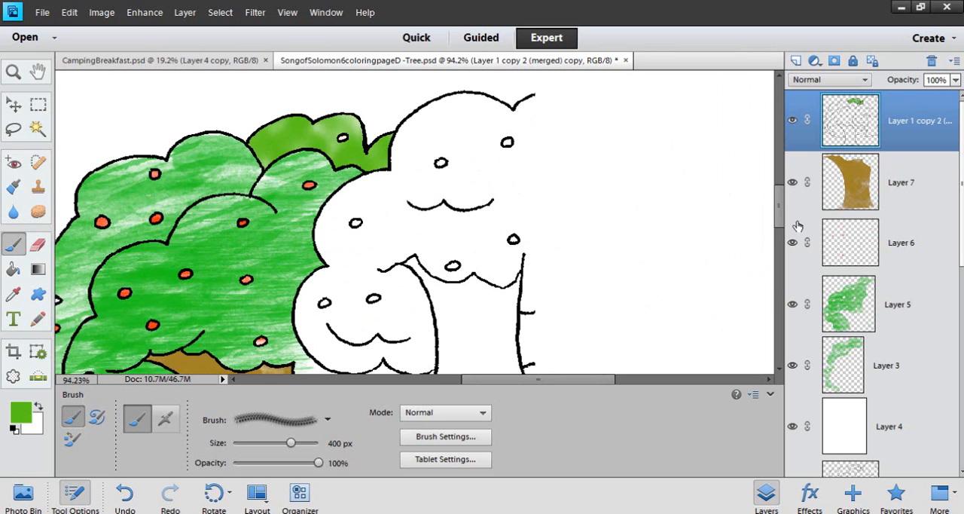
pyautogui.moveTo(779, 219)
pyautogui.mouseDown()
pyautogui.moveTo(782, 253)
pyautogui.moveTo(783, 218)
pyautogui.mouseUp()
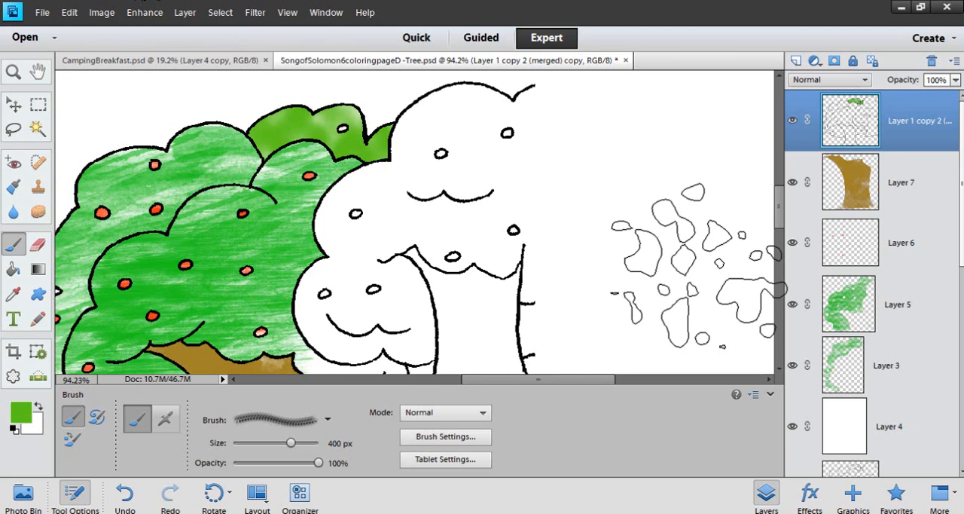
pyautogui.click(856, 312)
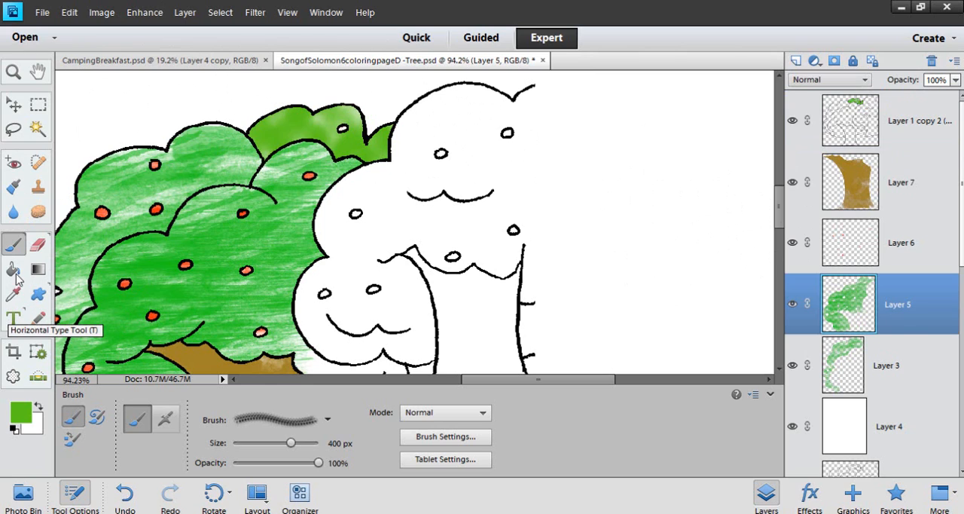
pyautogui.click(14, 213)
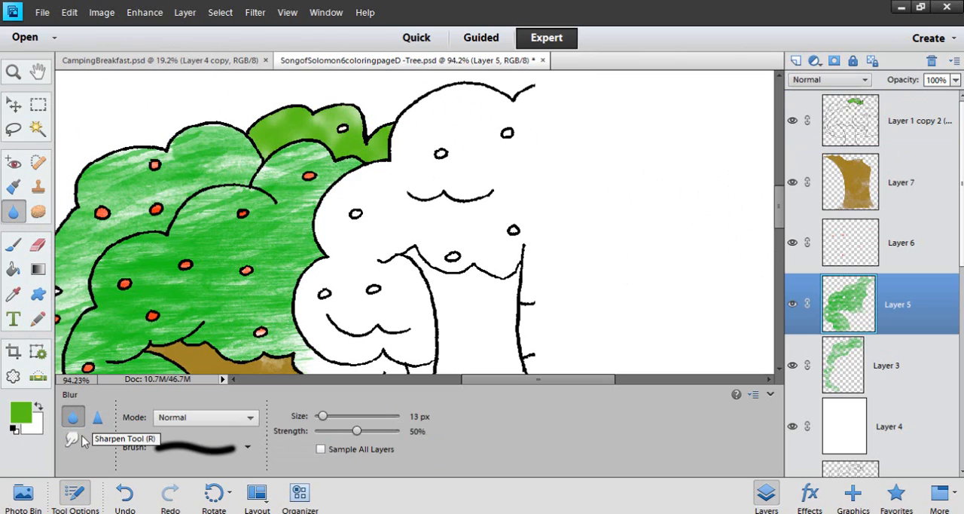
pyautogui.click(37, 213)
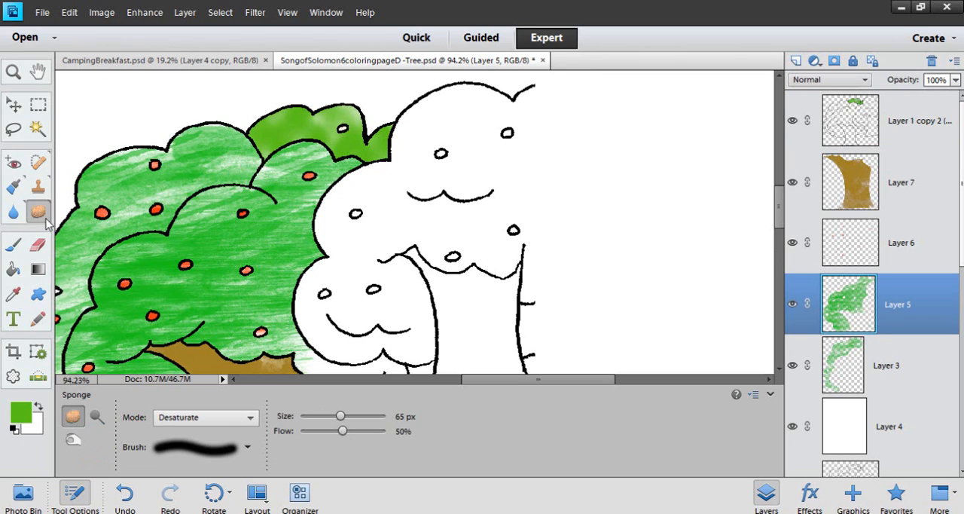
pyautogui.click(74, 440)
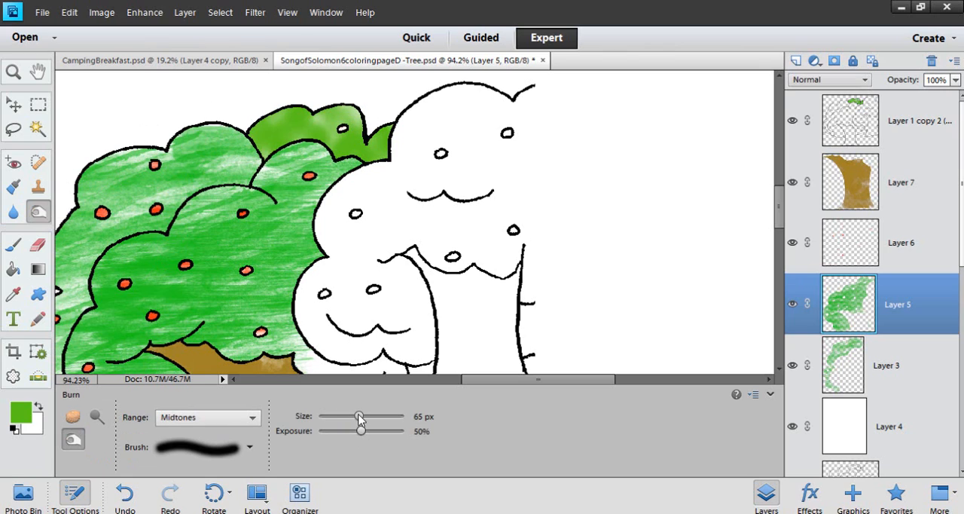
# Set the Burn exposure to 59% and darken the edges of the front foliage with the 65 px brush
pyautogui.moveTo(359, 434); pyautogui.dragTo(398, 434)
pyautogui.click(791, 306)
pyautogui.click(791, 305)
pyautogui.moveTo(294, 143)
pyautogui.mouseDown()
pyautogui.moveTo(259, 189)
pyautogui.moveTo(187, 208)
pyautogui.mouseUp()
pyautogui.moveTo(397, 431); pyautogui.dragTo(361, 431)
pyautogui.moveTo(202, 201)
pyautogui.mouseDown()
pyautogui.moveTo(190, 226)
pyautogui.moveTo(101, 271)
pyautogui.moveTo(119, 252)
pyautogui.mouseUp()
pyautogui.moveTo(187, 241); pyautogui.dragTo(304, 153)
pyautogui.moveTo(213, 239)
pyautogui.mouseDown()
pyautogui.moveTo(193, 286)
pyautogui.moveTo(211, 302)
pyautogui.moveTo(198, 263)
pyautogui.moveTo(229, 328)
pyautogui.moveTo(218, 309)
pyautogui.moveTo(241, 328)
pyautogui.mouseUp()
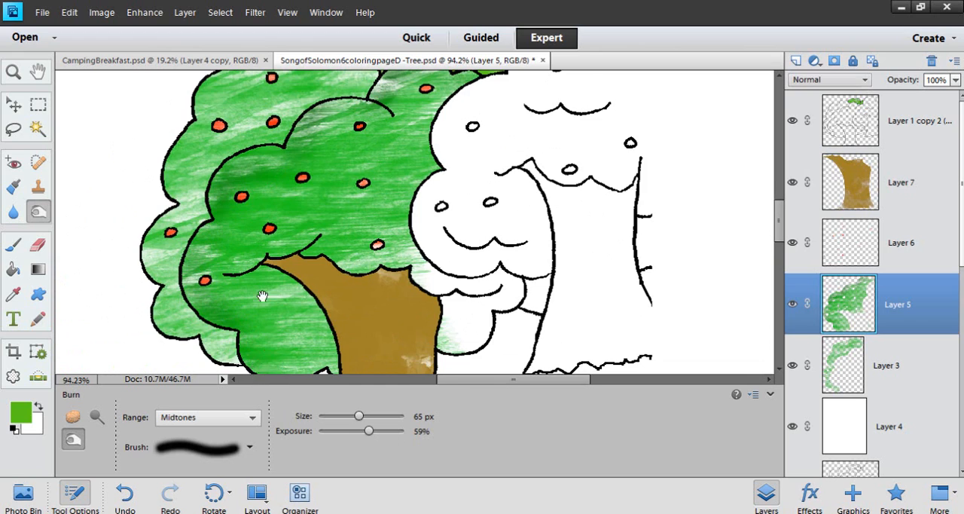
pyautogui.moveTo(262, 296); pyautogui.dragTo(251, 229)
pyautogui.moveTo(327, 298)
pyautogui.mouseDown()
pyautogui.moveTo(269, 299)
pyautogui.moveTo(308, 284)
pyautogui.mouseUp()
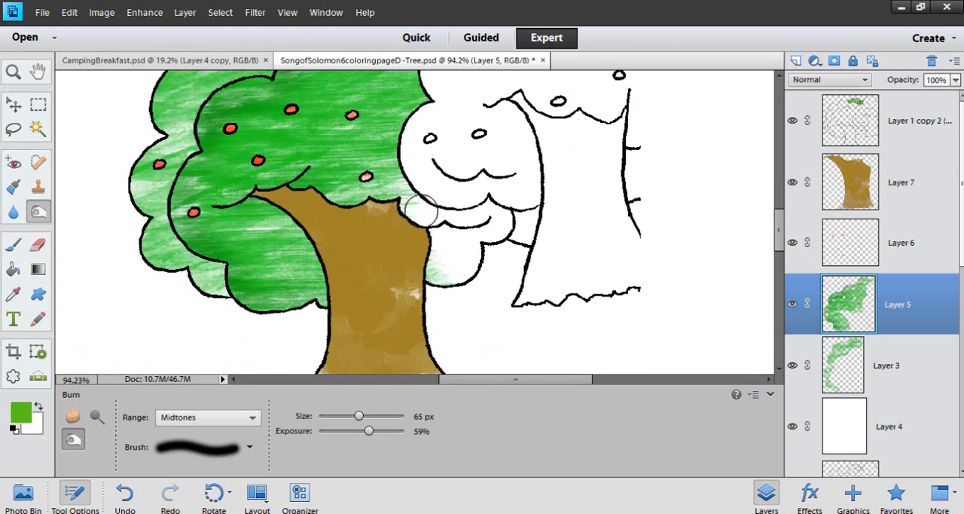
# Lighten parts of the front foliage on Layer 5 with the Dodge tool and return to the Burn tool
pyautogui.scroll(-3, 355, 177)
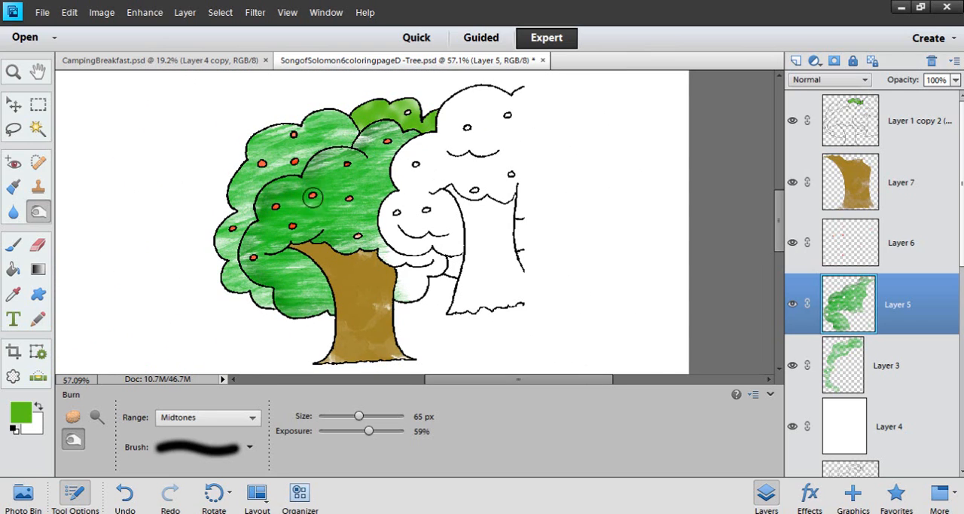
pyautogui.moveTo(312, 198)
pyautogui.mouseDown()
pyautogui.moveTo(265, 219)
pyautogui.moveTo(264, 206)
pyautogui.moveTo(312, 175)
pyautogui.mouseUp()
pyautogui.click(98, 416)
pyautogui.moveTo(385, 133)
pyautogui.mouseDown()
pyautogui.moveTo(233, 245)
pyautogui.moveTo(259, 224)
pyautogui.moveTo(251, 261)
pyautogui.moveTo(273, 276)
pyautogui.moveTo(290, 324)
pyautogui.moveTo(324, 306)
pyautogui.moveTo(308, 315)
pyautogui.moveTo(256, 263)
pyautogui.moveTo(285, 298)
pyautogui.moveTo(258, 239)
pyautogui.moveTo(263, 210)
pyautogui.moveTo(344, 155)
pyautogui.moveTo(320, 176)
pyautogui.moveTo(400, 133)
pyautogui.moveTo(371, 143)
pyautogui.moveTo(392, 133)
pyautogui.moveTo(404, 141)
pyautogui.moveTo(332, 159)
pyautogui.moveTo(258, 224)
pyautogui.moveTo(259, 265)
pyautogui.moveTo(311, 323)
pyautogui.mouseUp()
pyautogui.click(73, 439)
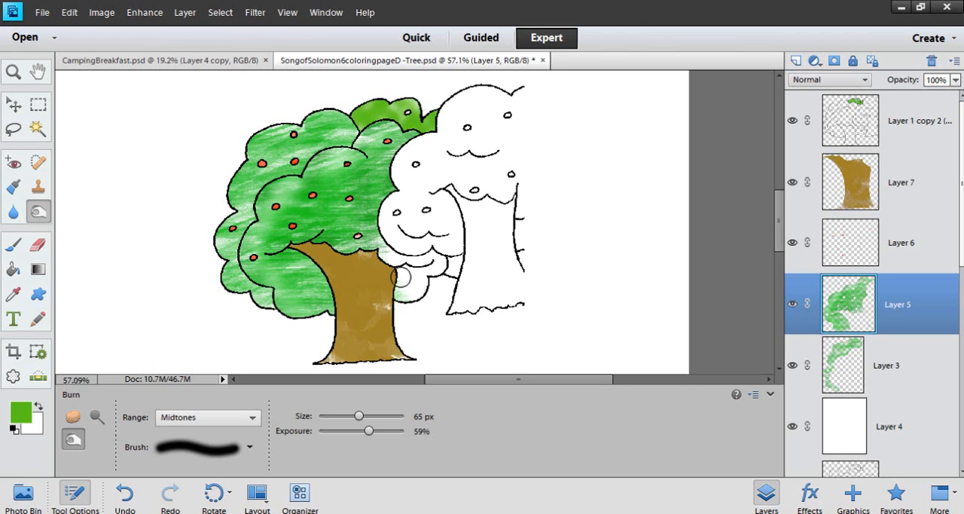
# Lighten the left side of the brown trunk on Layer 7 with the Dodge tool at 65 px and 50% exposure
pyautogui.scroll(-3, 589, 229)
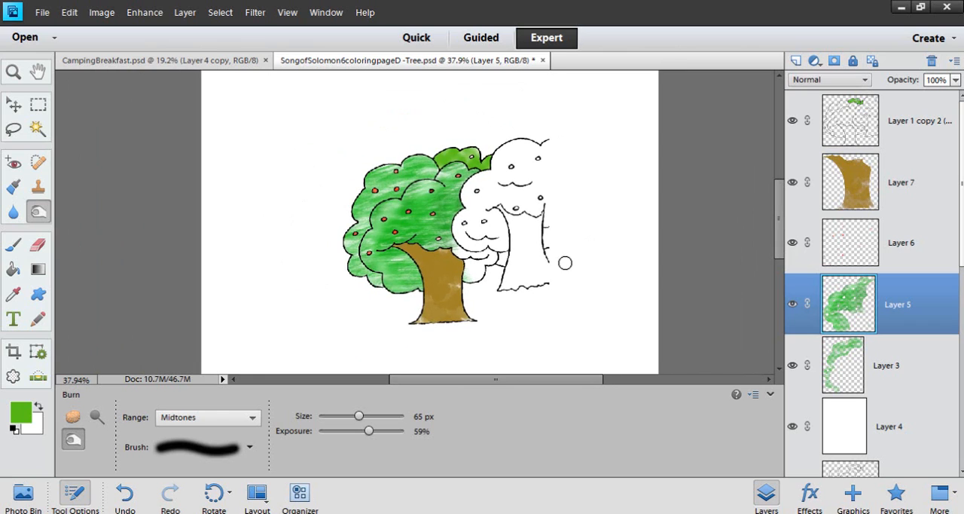
pyautogui.scroll(1, 609, 256)
pyautogui.scroll(1, 609, 257)
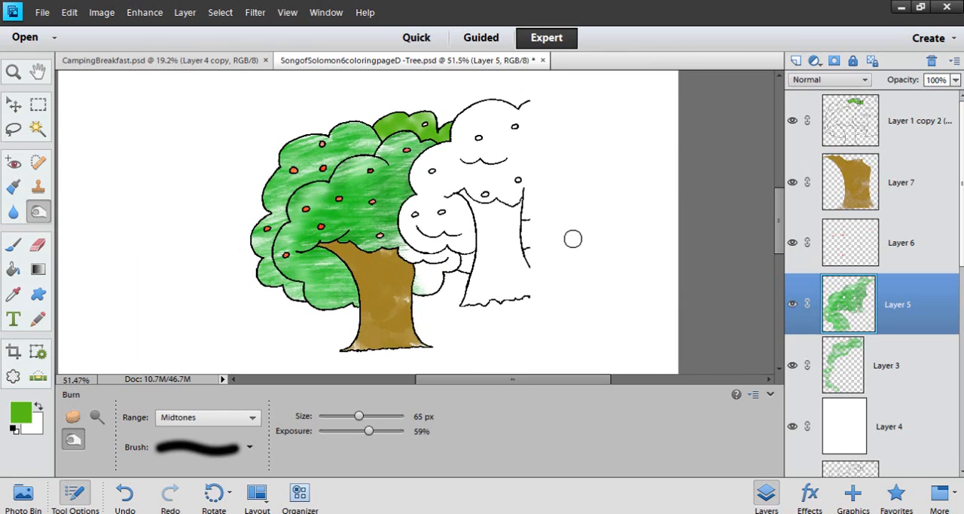
pyautogui.click(875, 186)
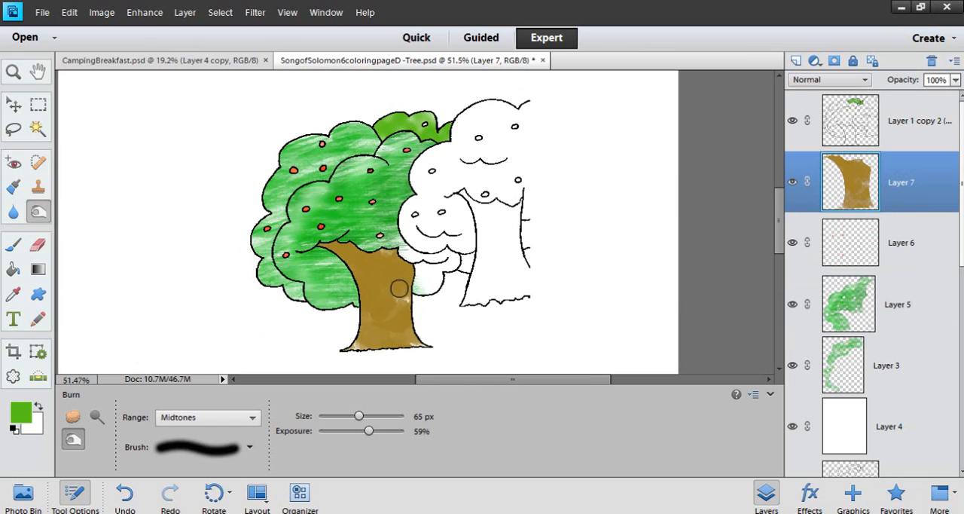
pyautogui.click(97, 417)
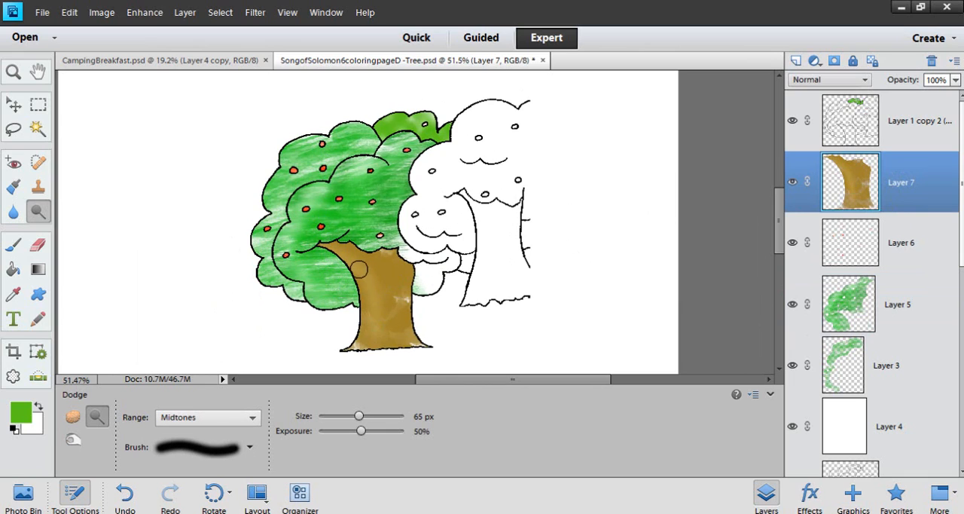
pyautogui.moveTo(361, 271); pyautogui.dragTo(361, 349)
# Darken the right side of the trunk with the Burn tool at 65 px and 59% exposure
pyautogui.click(70, 441)
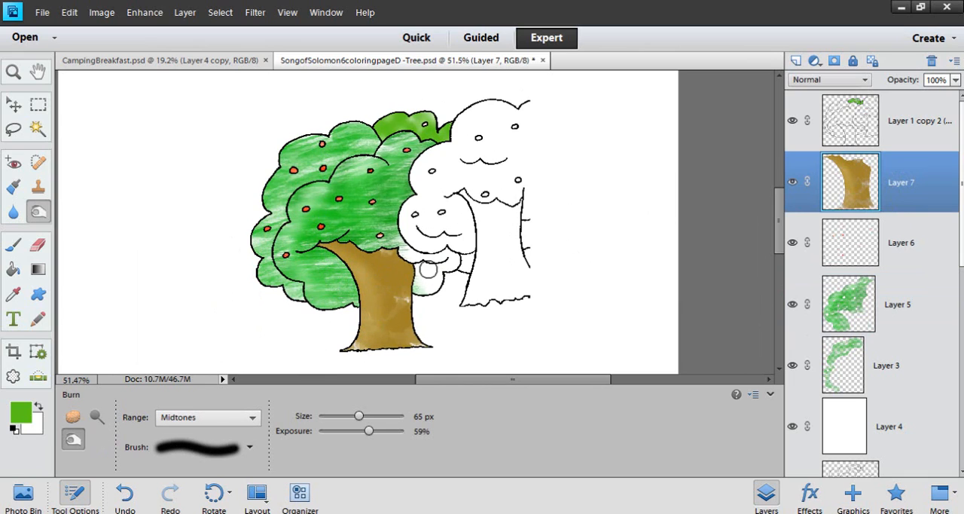
pyautogui.moveTo(405, 334); pyautogui.dragTo(417, 312)
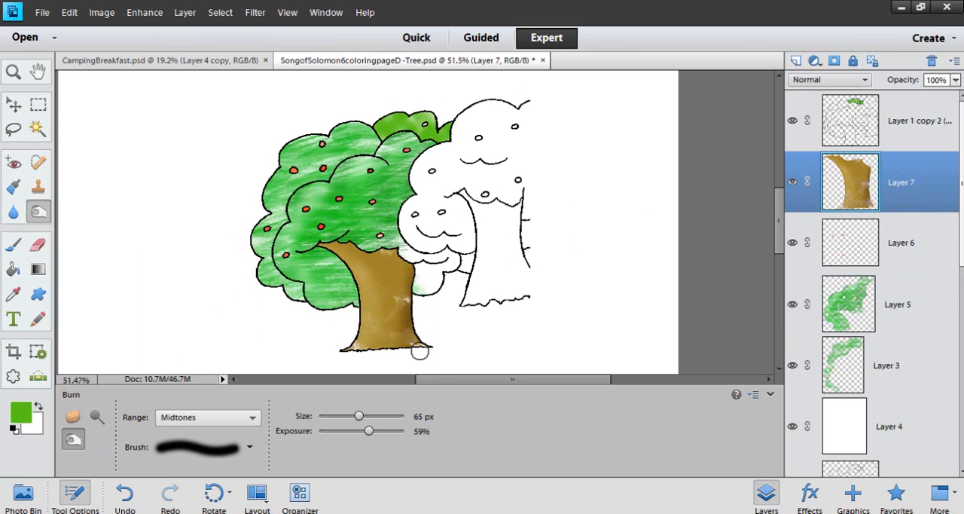
pyautogui.moveTo(412, 269); pyautogui.dragTo(414, 280)
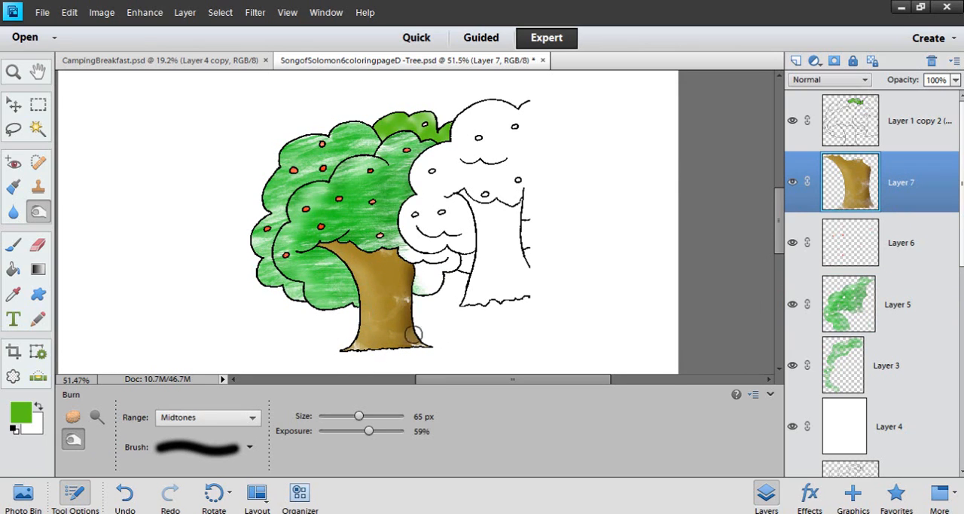
pyautogui.moveTo(417, 288); pyautogui.dragTo(431, 352)
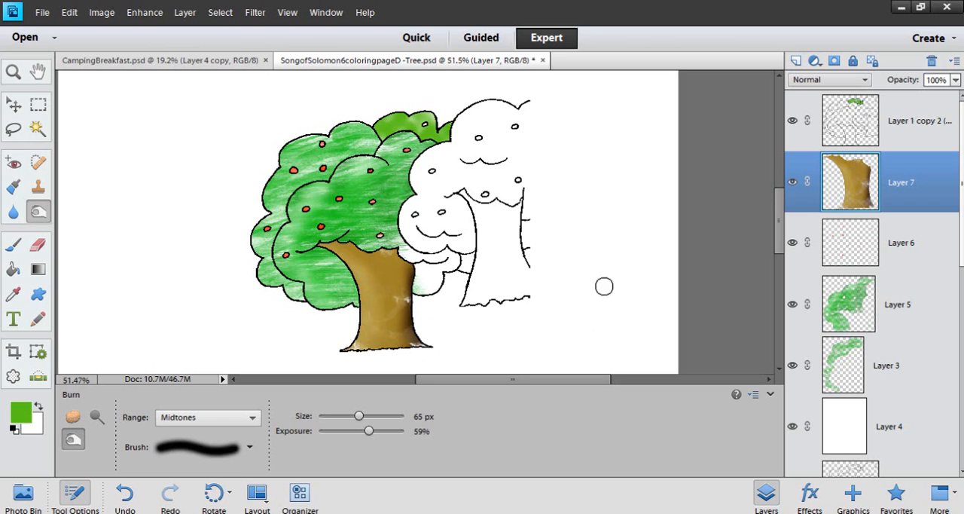
# Look over the shaded tree, review the whole CampingBreakfast layout, and return to the tree coloring page
pyautogui.scroll(-2, 590, 223)
pyautogui.scroll(1, 561, 252)
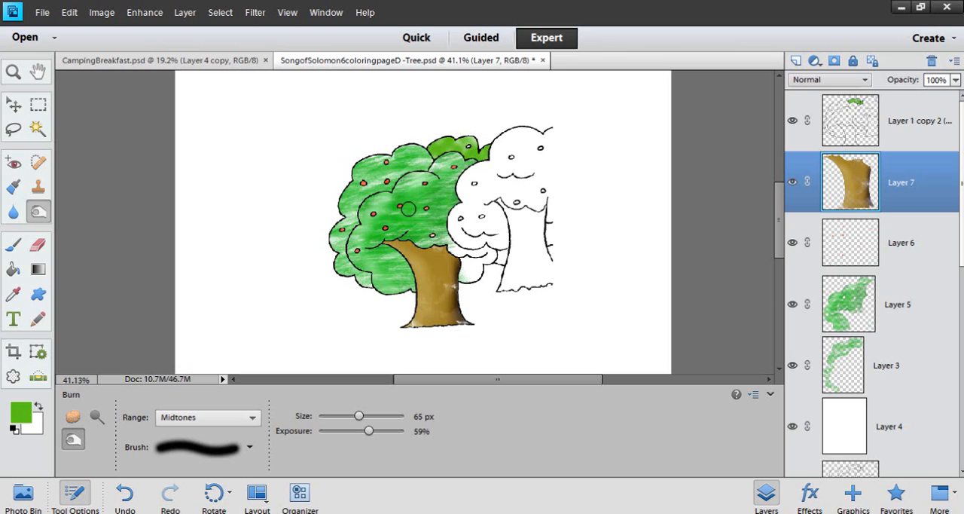
pyautogui.click(119, 60)
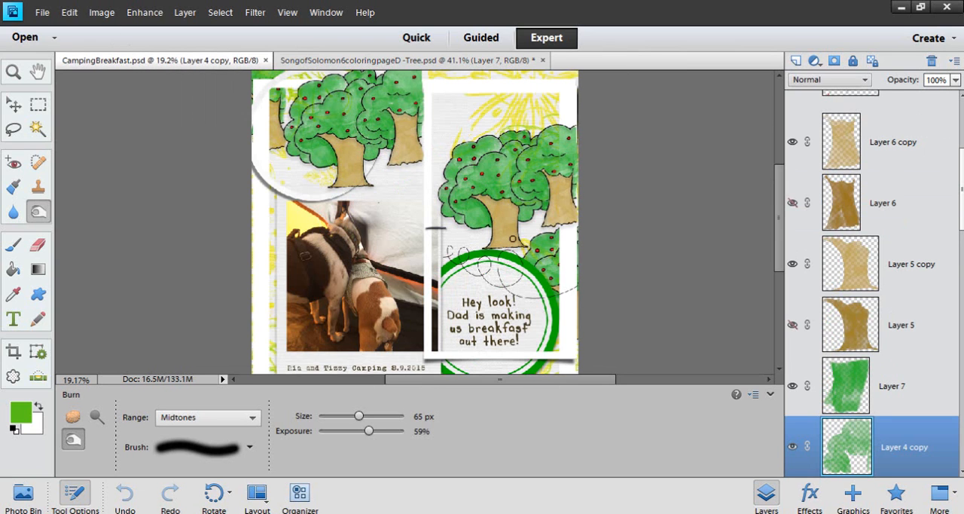
pyautogui.scroll(-2, 514, 239)
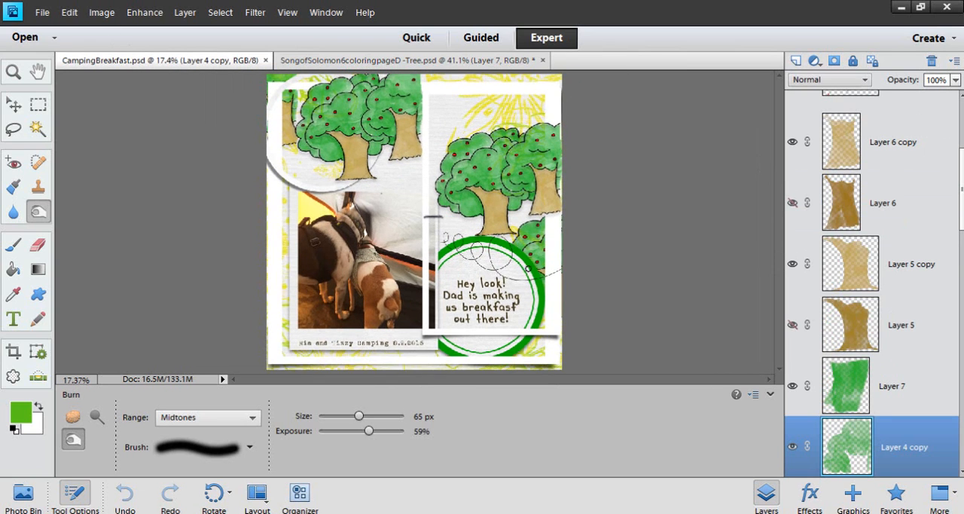
pyautogui.scroll(-1, 628, 307)
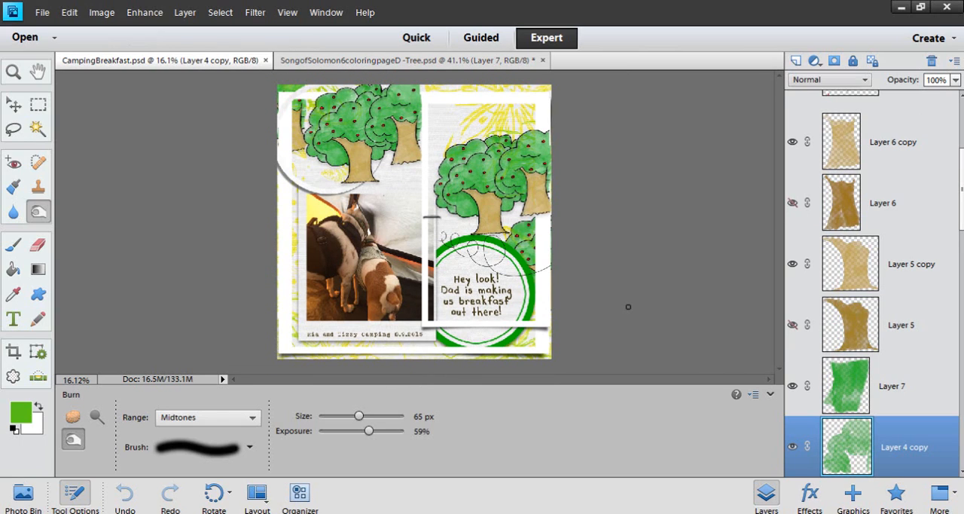
pyautogui.click(379, 61)
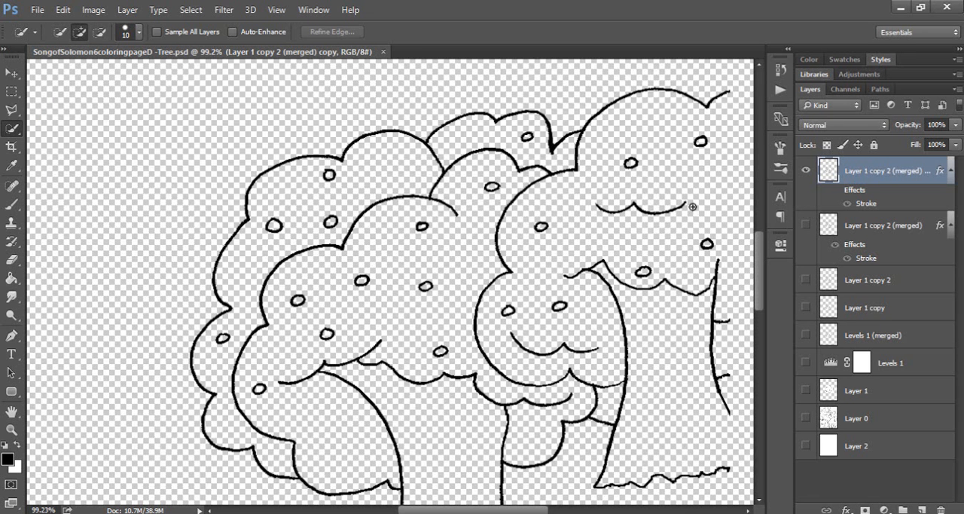
# View the whole tree outline of the coloring page in Photoshop
pyautogui.keyDown('alt'); pyautogui.scroll(-4, 692, 205); pyautogui.keyUp('alt')
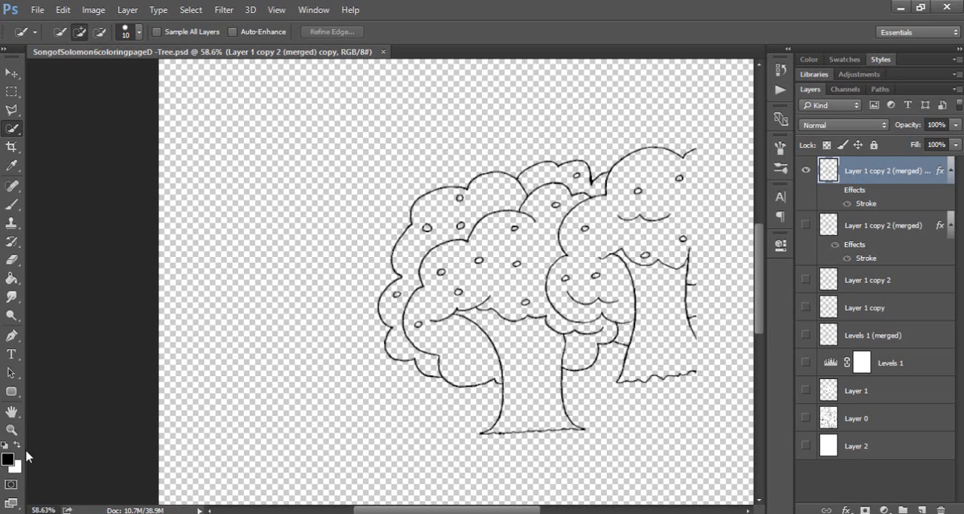
pyautogui.keyDown('alt'); pyautogui.scroll(-3, 293, 323); pyautogui.keyUp('alt')
pyautogui.keyDown('alt'); pyautogui.scroll(3, 531, 339); pyautogui.keyUp('alt')
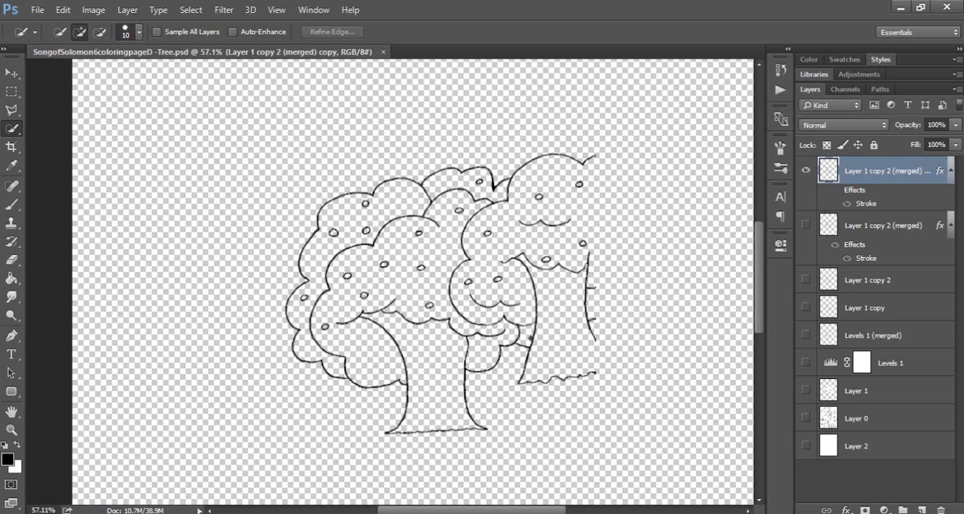